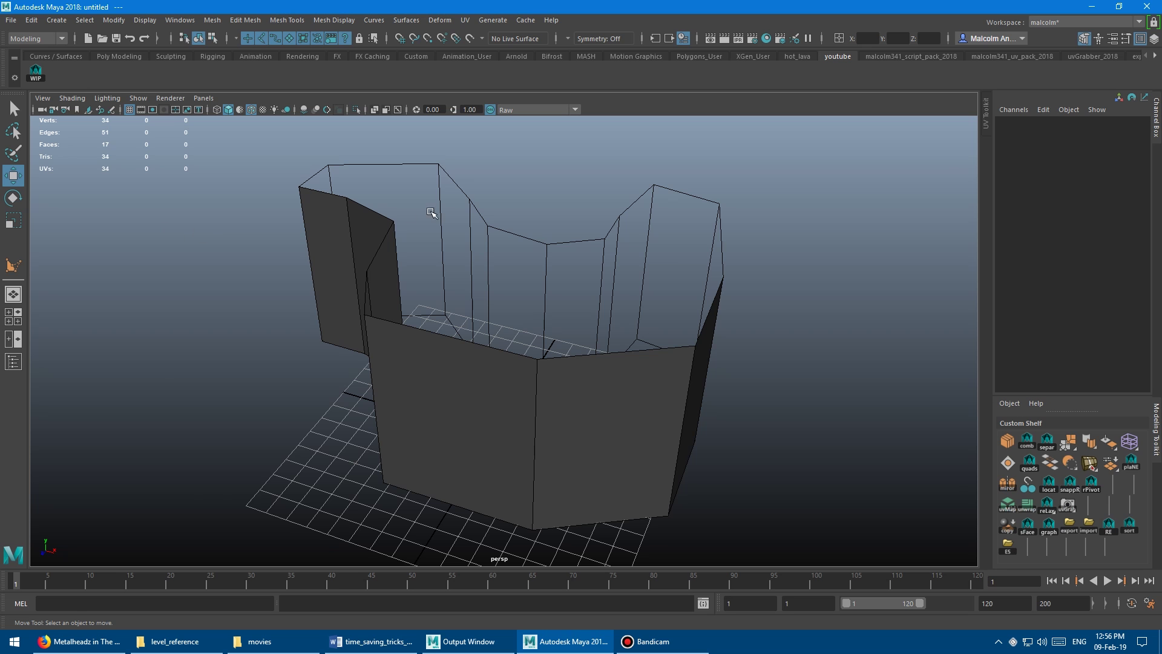
- Select the wall mesh and its whole top border edge loop
{"action": "left_click_drag", "start_coordinate": [431, 213], "coordinate": [390, 224], "text": "alt"}
{"action": "left_click", "coordinate": [423, 228]}
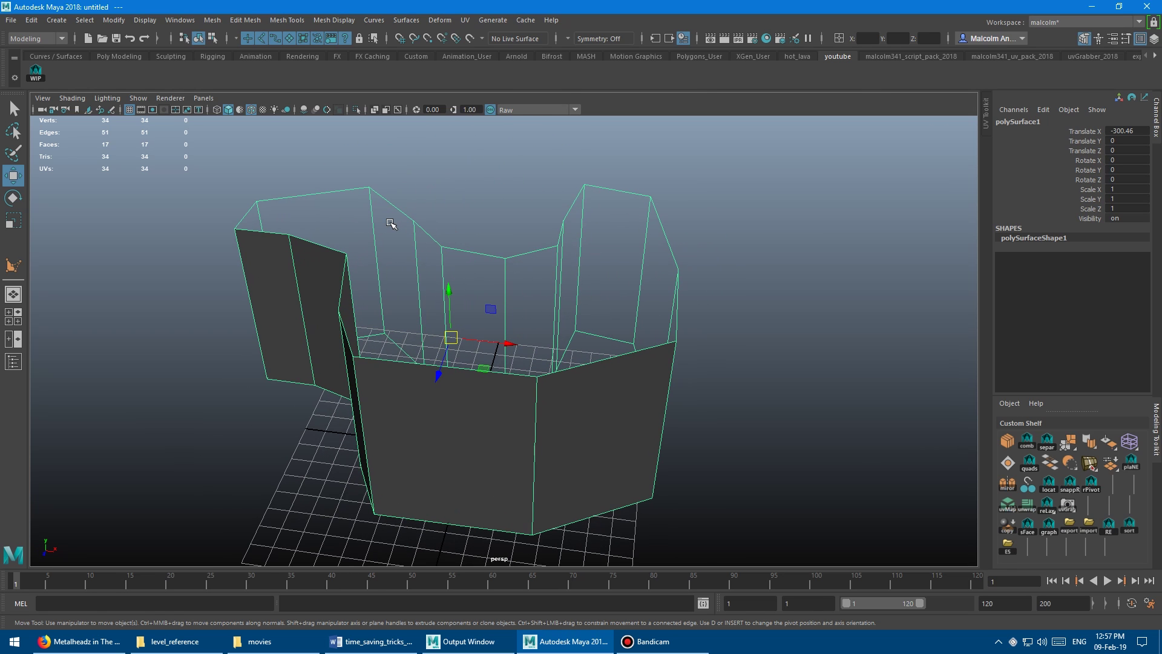
{"action": "right_click_drag", "start_coordinate": [391, 224], "coordinate": [389, 193]}
{"action": "double_click", "coordinate": [396, 204]}
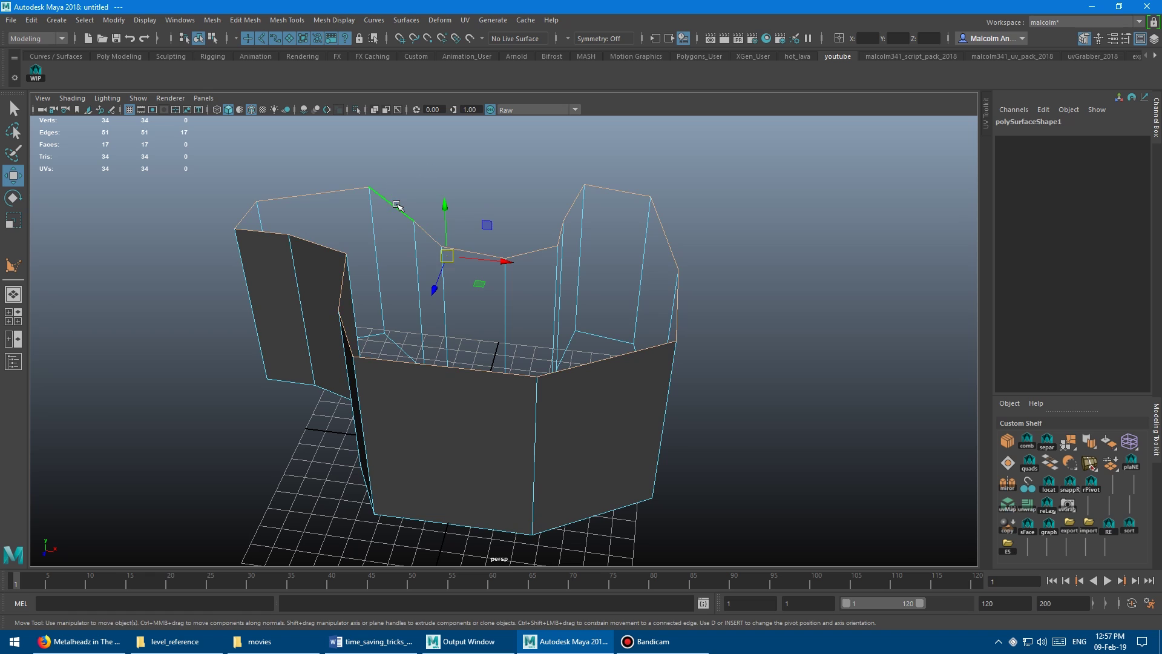
{"action": "left_click_drag", "start_coordinate": [391, 209], "coordinate": [478, 196], "text": "alt"}
- Fill the open top with a single cap face and view it from above
{"action": "right_click_drag", "start_coordinate": [488, 187], "coordinate": [479, 344], "text": "shift"}
{"action": "left_click_drag", "start_coordinate": [462, 332], "coordinate": [405, 307], "text": "alt"}
{"action": "key", "text": "F8"}
{"action": "left_click", "coordinate": [445, 292]}
{"action": "left_click_drag", "start_coordinate": [473, 344], "coordinate": [685, 303], "text": "alt"}
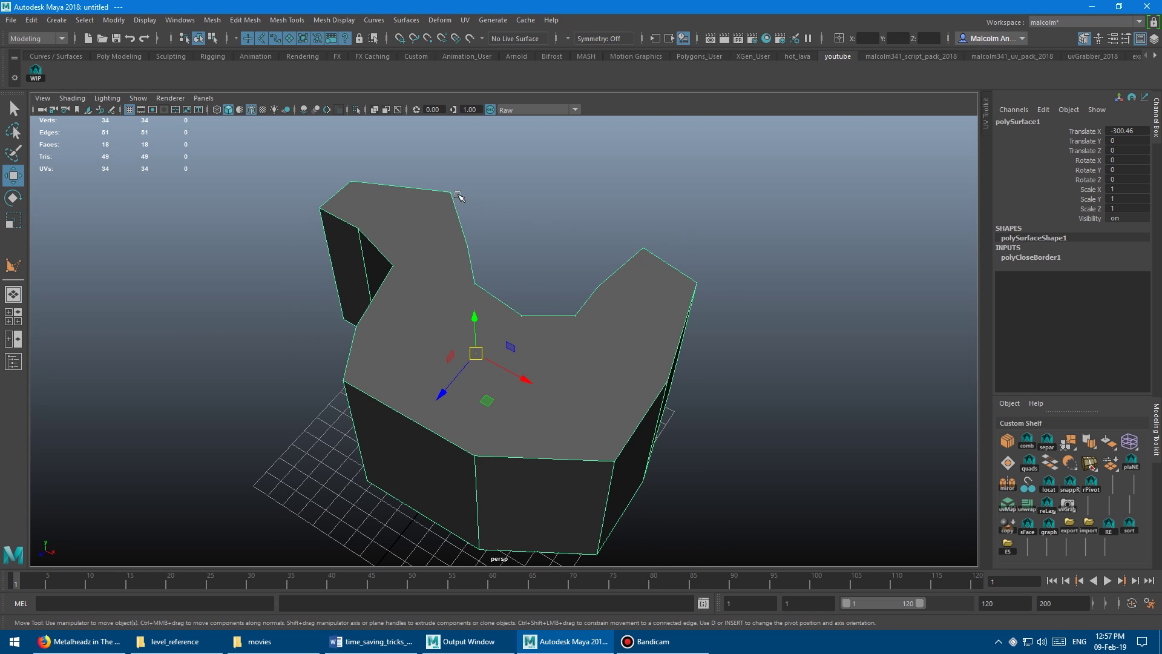
{"action": "left_click_drag", "start_coordinate": [472, 244], "coordinate": [530, 274], "text": "alt"}
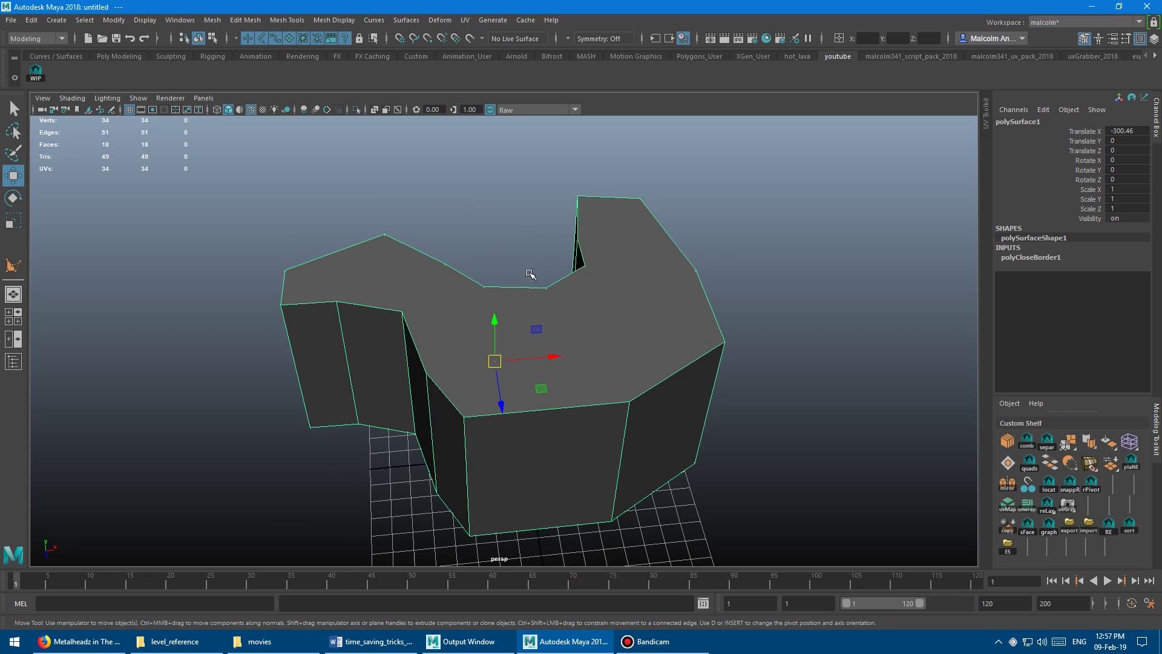
{"action": "left_click_drag", "start_coordinate": [433, 370], "coordinate": [484, 276], "text": "alt"}
- Use Multi-Cut to cut a first edge across the top cap
{"action": "right_click", "coordinate": [437, 239], "text": "shift"}
{"action": "left_click", "coordinate": [371, 239]}
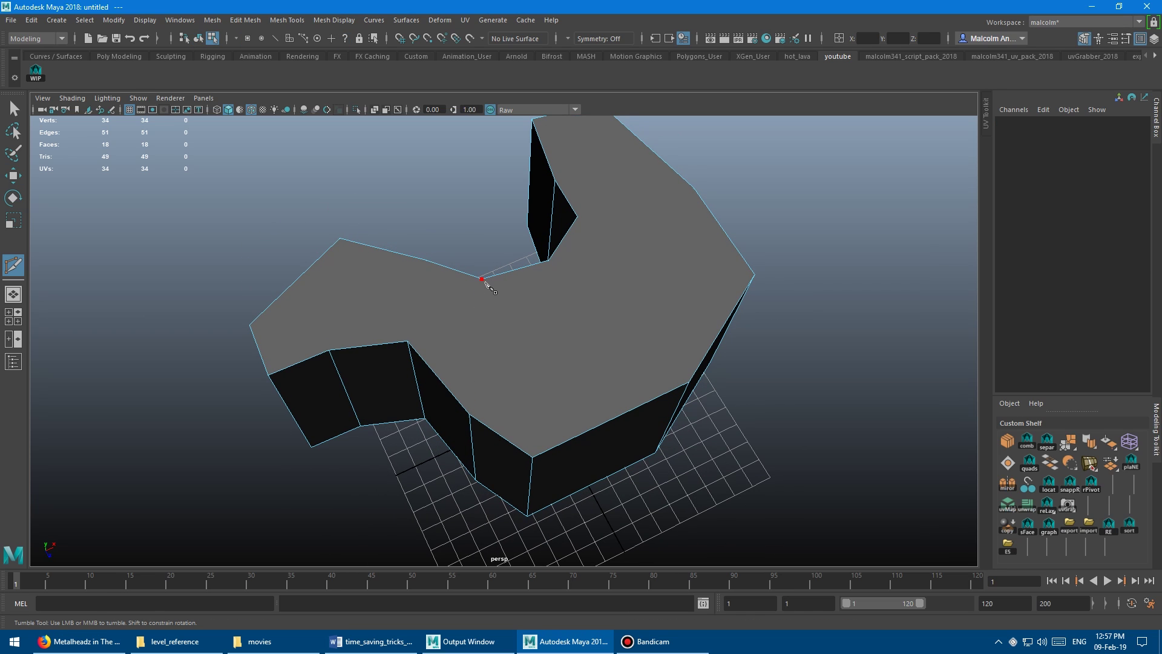
{"action": "left_click", "coordinate": [482, 278]}
{"action": "left_click", "coordinate": [475, 415]}
{"action": "key", "text": "Return"}
{"action": "left_click", "coordinate": [545, 262]}
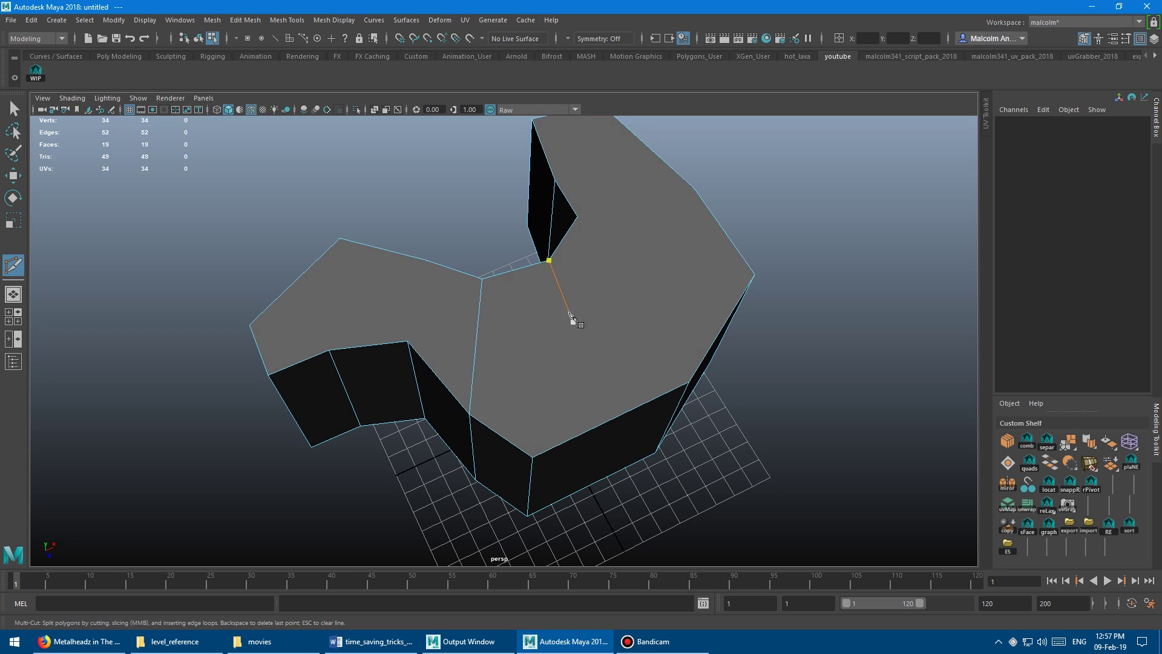
- Cut a second edge from the inner edge to the right edge, then leave Multi-Cut
{"action": "left_click_drag", "start_coordinate": [571, 317], "coordinate": [493, 278], "text": "alt"}
{"action": "middle_click_drag", "start_coordinate": [493, 278], "coordinate": [394, 225], "text": "alt"}
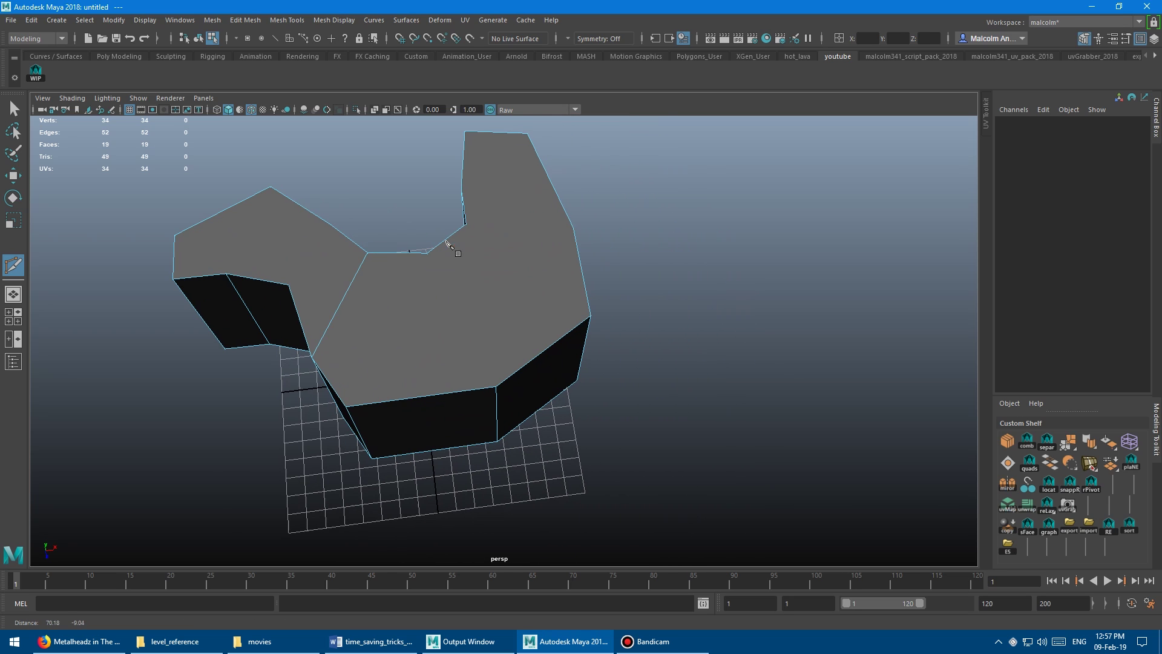
{"action": "left_click", "coordinate": [475, 230]}
{"action": "left_click", "coordinate": [586, 316]}
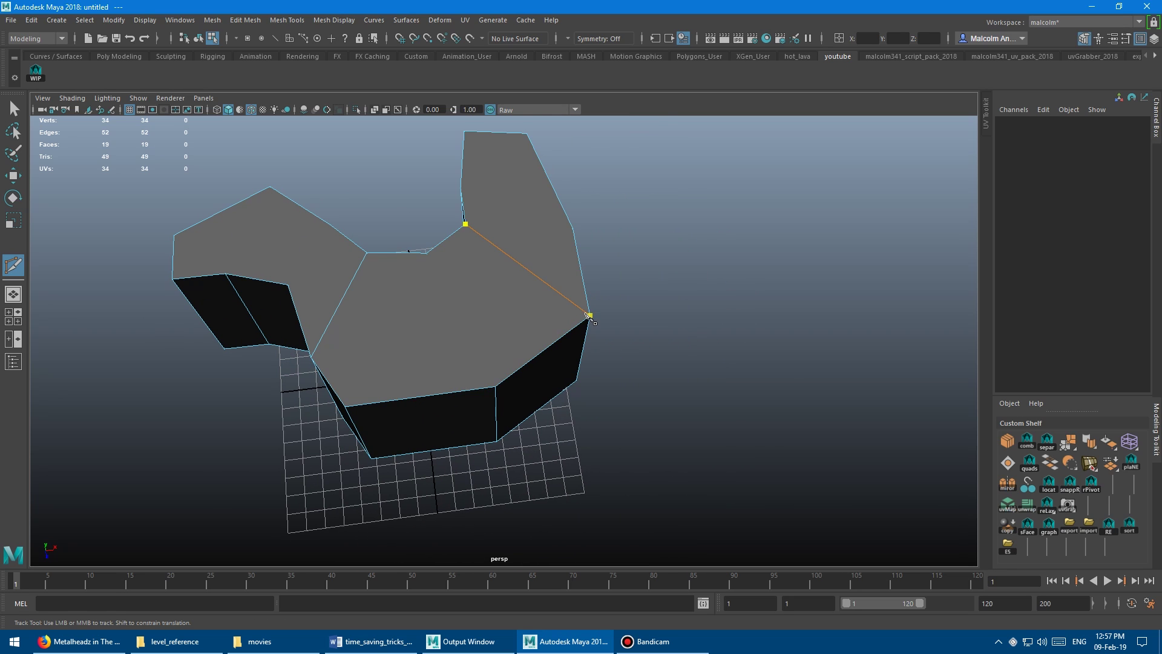
{"action": "key", "text": "Return"}
{"action": "left_click_drag", "start_coordinate": [651, 292], "coordinate": [390, 191], "text": "alt"}
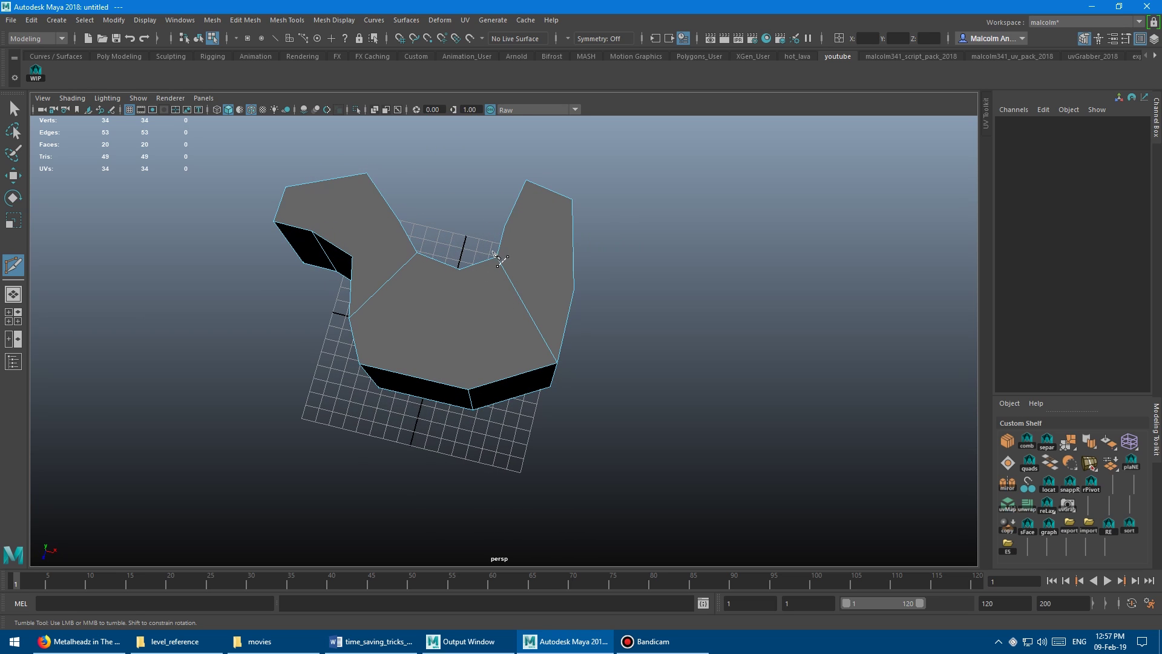
{"action": "left_click_drag", "start_coordinate": [418, 252], "coordinate": [426, 242], "text": "alt"}
{"action": "right_click_drag", "start_coordinate": [426, 243], "coordinate": [506, 232], "text": "alt"}
{"action": "key", "text": "q"}
{"action": "left_click_drag", "start_coordinate": [505, 233], "coordinate": [434, 266], "text": "alt"}
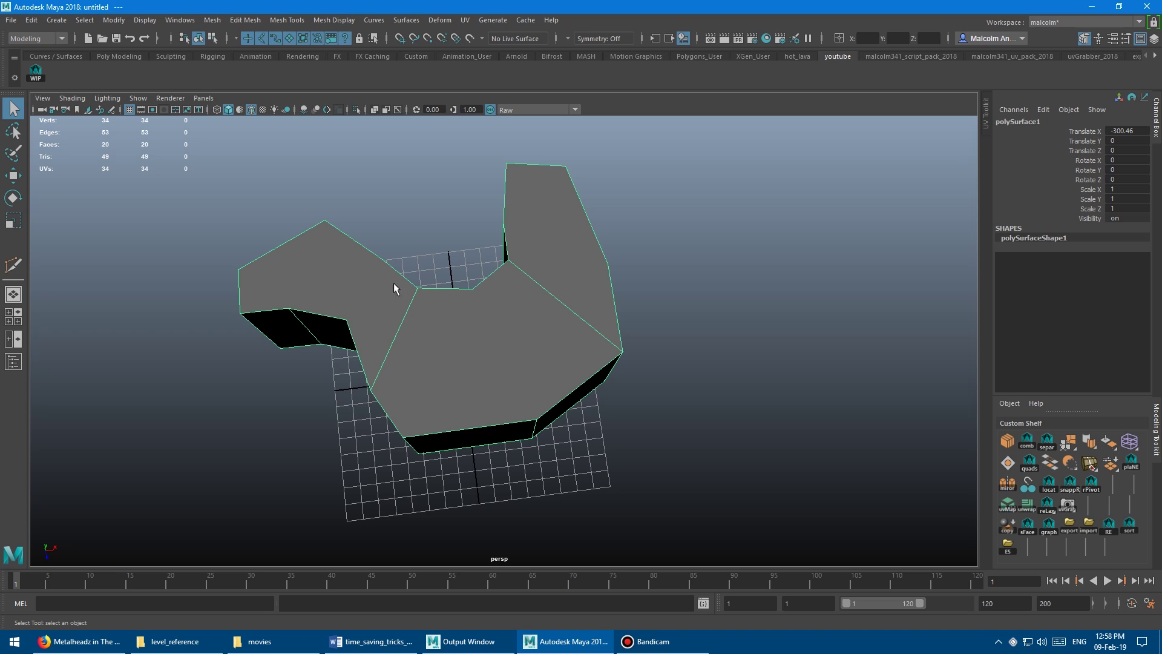
- Delete the three top faces of the split cap
{"action": "left_click_drag", "start_coordinate": [574, 198], "coordinate": [375, 240], "text": "alt"}
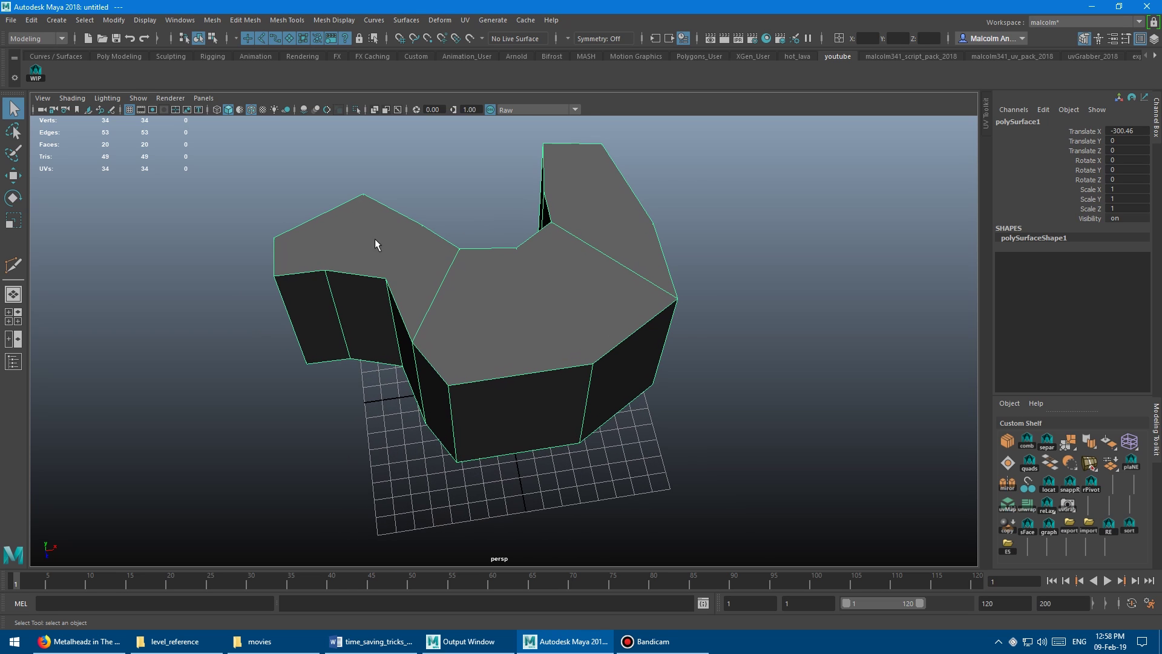
{"action": "right_click_drag", "start_coordinate": [375, 240], "coordinate": [363, 261]}
{"action": "left_click", "coordinate": [500, 297]}
{"action": "left_click", "coordinate": [607, 202], "text": "shift"}
{"action": "left_click", "coordinate": [503, 310], "text": "shift"}
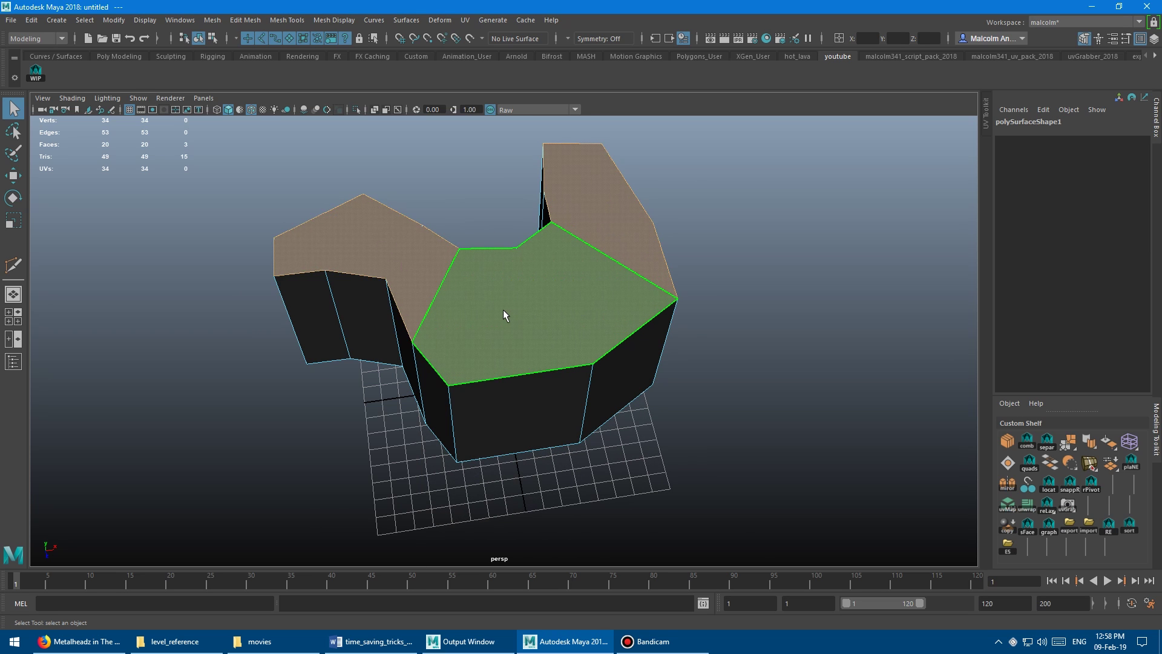
{"action": "key", "text": "Delete"}
- Convert the selection to the border edges and refill the top with one face
{"action": "left_click", "coordinate": [523, 265]}
{"action": "left_click_drag", "start_coordinate": [523, 265], "coordinate": [499, 242], "text": "alt"}
{"action": "right_click_drag", "start_coordinate": [498, 242], "coordinate": [497, 209], "text": "ctrl"}
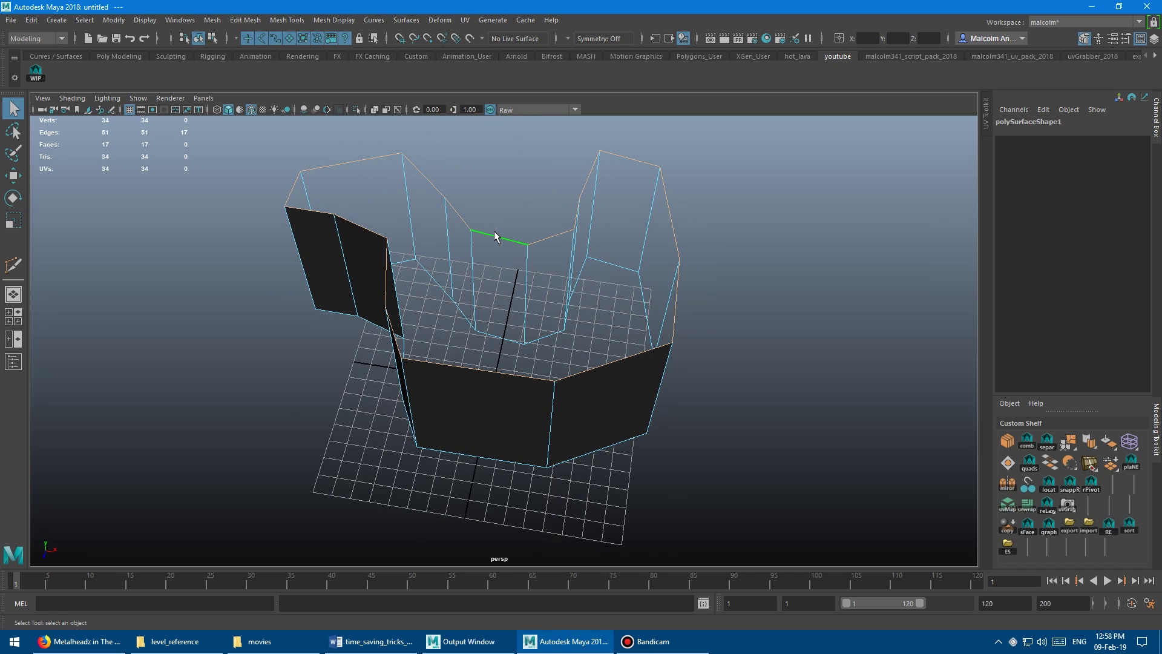
{"action": "left_click_drag", "start_coordinate": [478, 234], "coordinate": [438, 202], "text": "alt"}
{"action": "right_click", "coordinate": [438, 204], "text": "shift"}
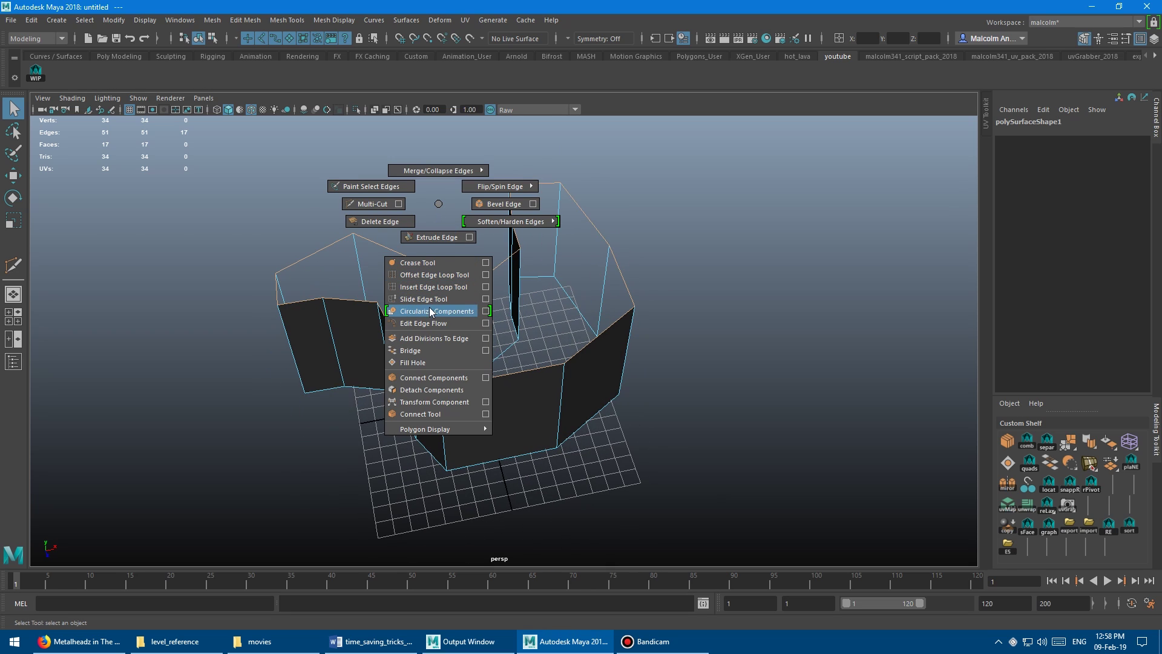
{"action": "left_click", "coordinate": [431, 361]}
- Triangulate the new top face
{"action": "right_click_drag", "start_coordinate": [406, 291], "coordinate": [405, 315]}
{"action": "left_click", "coordinate": [497, 316]}
{"action": "left_click", "coordinate": [498, 316]}
{"action": "left_click_drag", "start_coordinate": [454, 239], "coordinate": [480, 202], "text": "alt"}
{"action": "right_click_drag", "start_coordinate": [477, 197], "coordinate": [478, 329], "text": "shift"}
{"action": "left_click_drag", "start_coordinate": [474, 258], "coordinate": [379, 291], "text": "alt"}
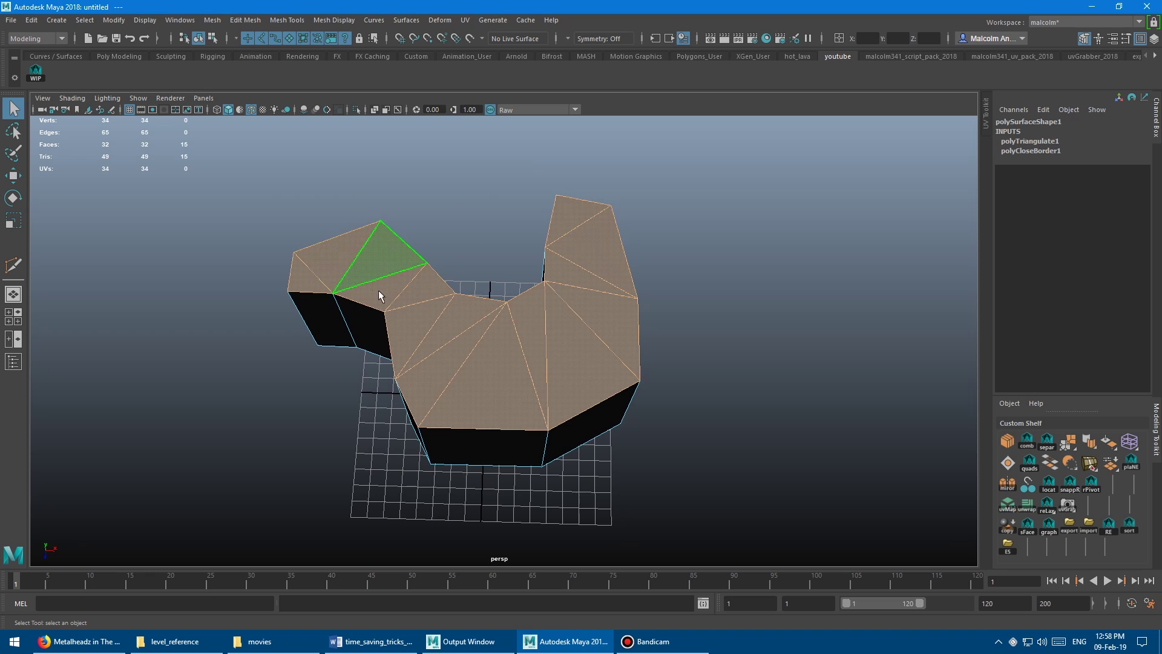
{"action": "mouse_move", "coordinate": [466, 229]}
{"action": "left_mouse_down", "text": "alt"}
{"action": "mouse_move", "coordinate": [462, 213]}
{"action": "mouse_move", "coordinate": [483, 213]}
{"action": "left_mouse_up", "text": "alt"}
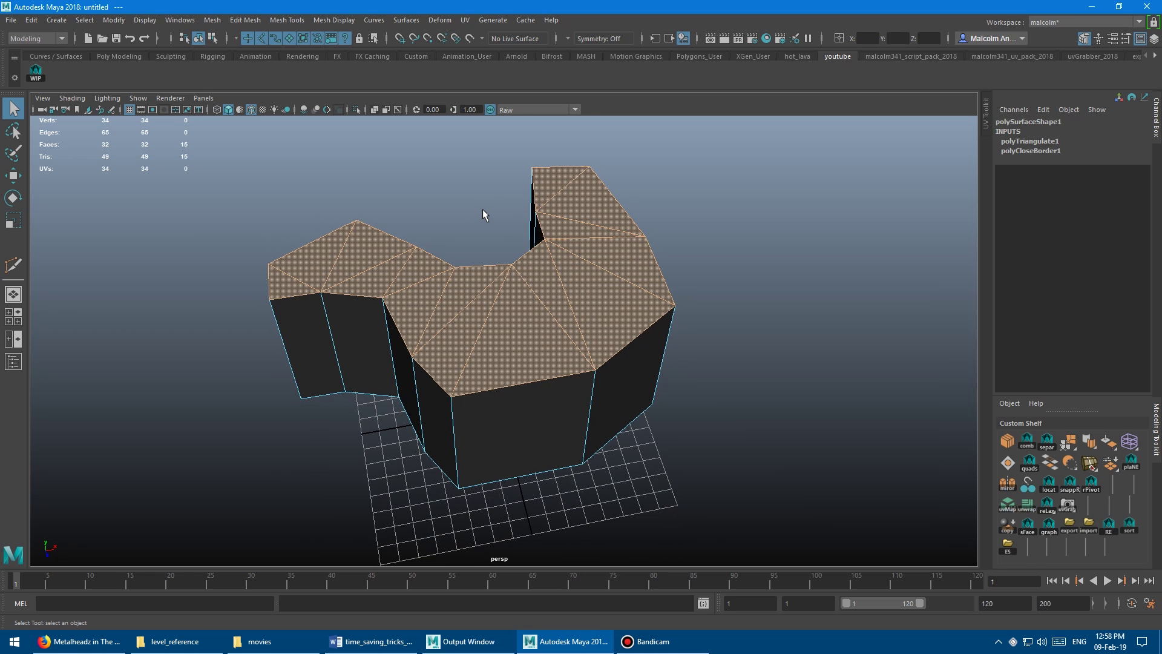
{"action": "right_click_drag", "start_coordinate": [486, 205], "coordinate": [495, 346], "text": "shift"}
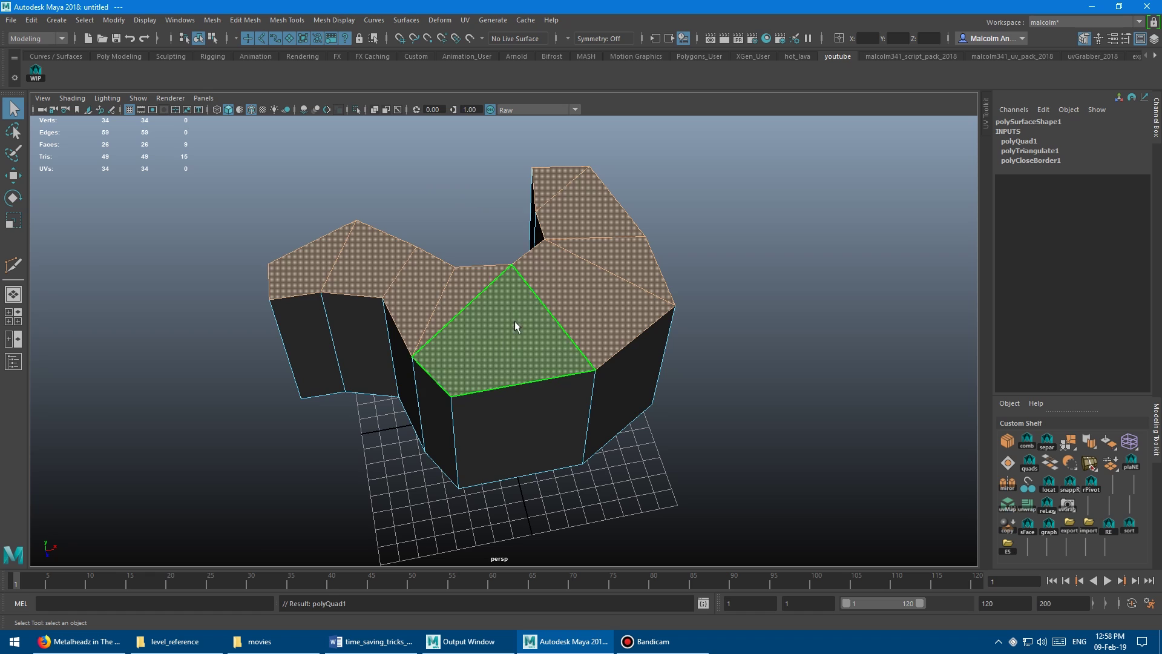
- Quadrangulate the triangulated cap, then delete one of its edges
{"action": "left_click_drag", "start_coordinate": [515, 321], "coordinate": [541, 256], "text": "alt"}
{"action": "key", "text": "F8"}
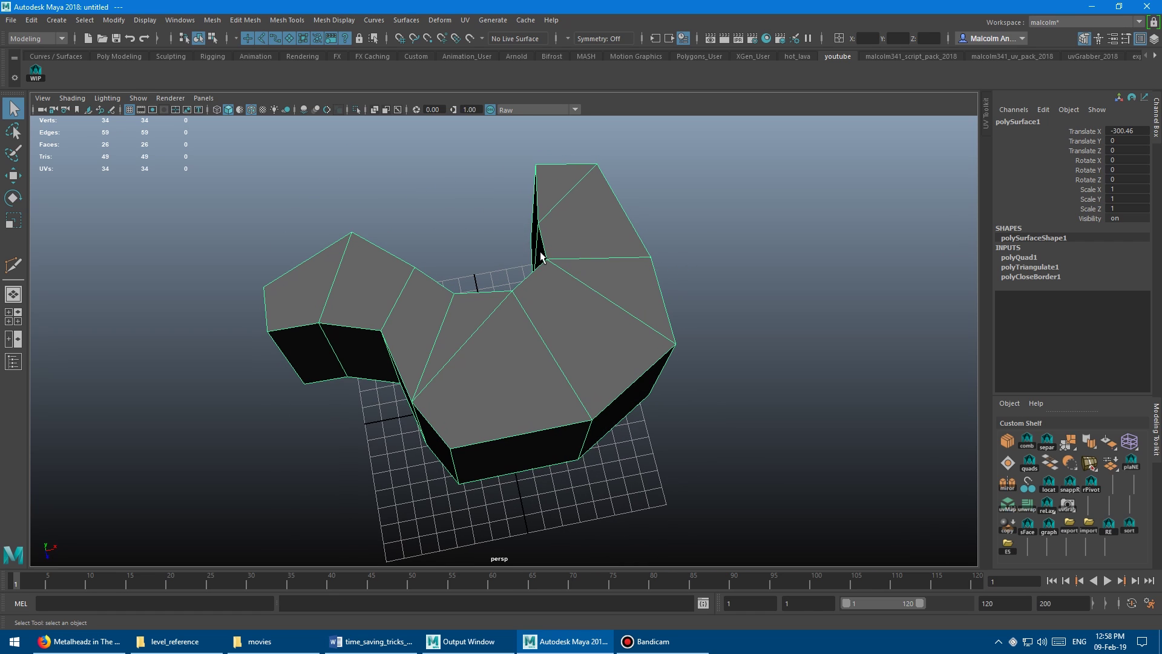
{"action": "mouse_move", "coordinate": [477, 332]}
{"action": "left_mouse_down", "text": "alt"}
{"action": "mouse_move", "coordinate": [454, 324]}
{"action": "mouse_move", "coordinate": [468, 313]}
{"action": "left_mouse_up", "text": "alt"}
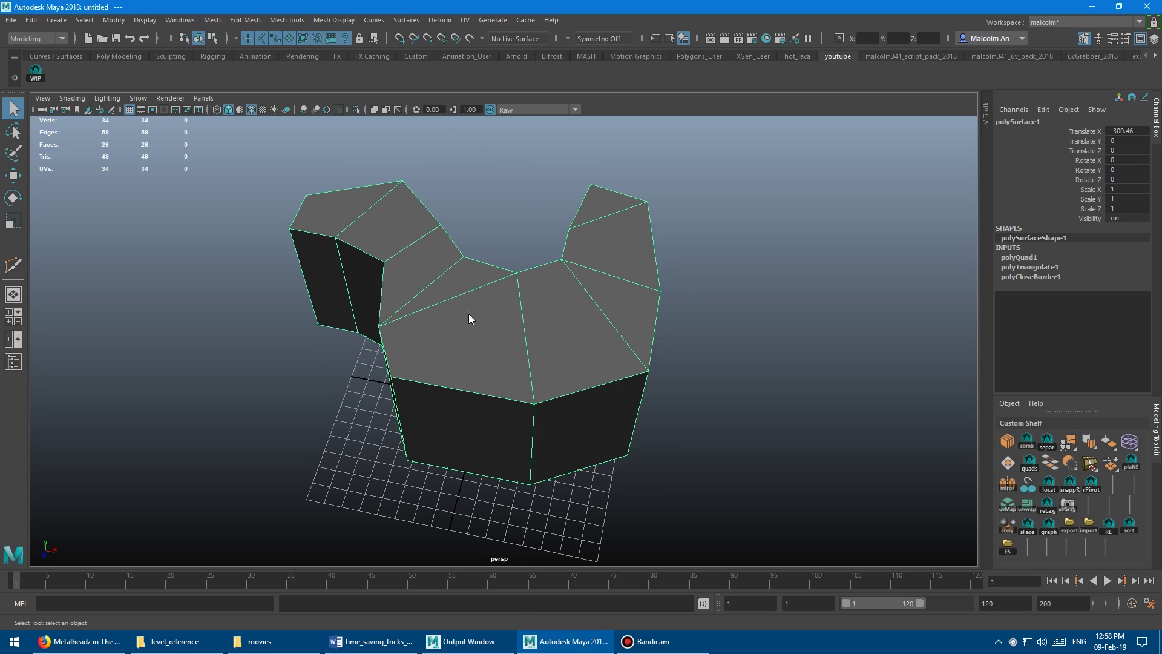
{"action": "right_click_drag", "start_coordinate": [469, 313], "coordinate": [470, 288]}
{"action": "left_click", "coordinate": [470, 289]}
{"action": "key", "text": "Delete"}
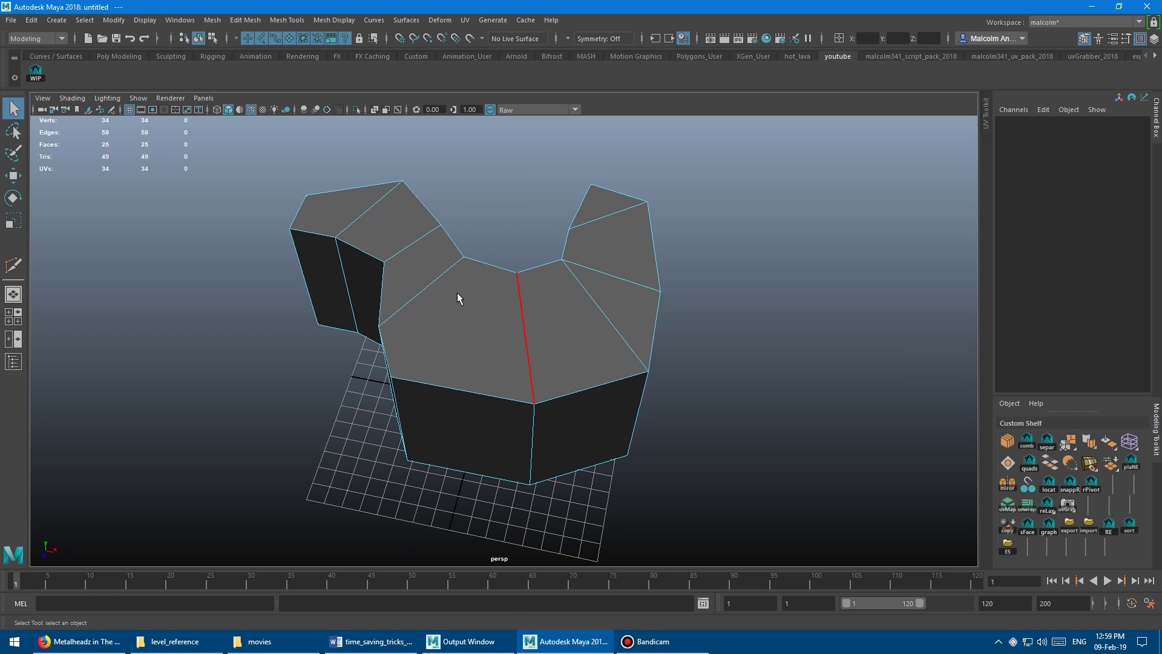
- Delete the top faces to leave the wall mesh open, back in object mode
{"action": "left_click_drag", "start_coordinate": [458, 293], "coordinate": [432, 299], "text": "alt"}
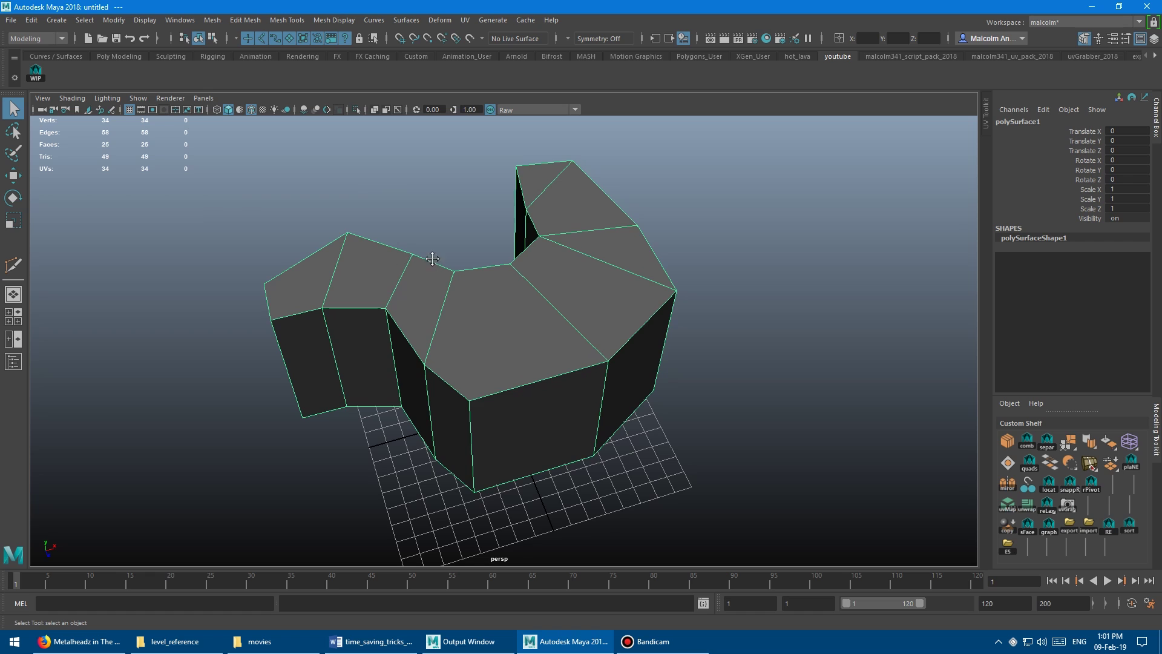
{"action": "mouse_move", "coordinate": [432, 259]}
{"action": "left_mouse_down", "text": "alt"}
{"action": "mouse_move", "coordinate": [446, 251]}
{"action": "mouse_move", "coordinate": [446, 262]}
{"action": "mouse_move", "coordinate": [415, 259]}
{"action": "mouse_move", "coordinate": [418, 274]}
{"action": "mouse_move", "coordinate": [536, 348]}
{"action": "mouse_move", "coordinate": [619, 265]}
{"action": "mouse_move", "coordinate": [599, 203]}
{"action": "left_mouse_up", "text": "alt"}
{"action": "key", "text": "F11"}
{"action": "left_click", "coordinate": [370, 275]}
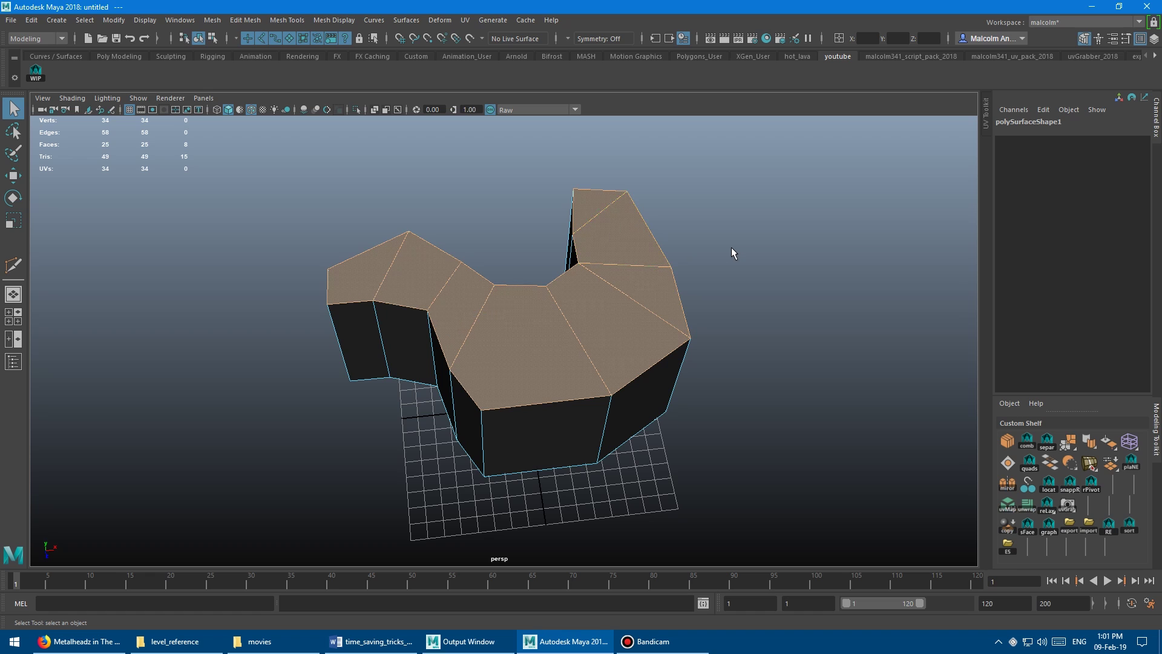
{"action": "key", "text": "Delete"}
{"action": "middle_click_drag", "start_coordinate": [605, 230], "coordinate": [450, 277], "text": "alt"}
{"action": "right_click_drag", "start_coordinate": [450, 277], "coordinate": [473, 256]}
{"action": "left_click_drag", "start_coordinate": [474, 256], "coordinate": [542, 264], "text": "alt"}
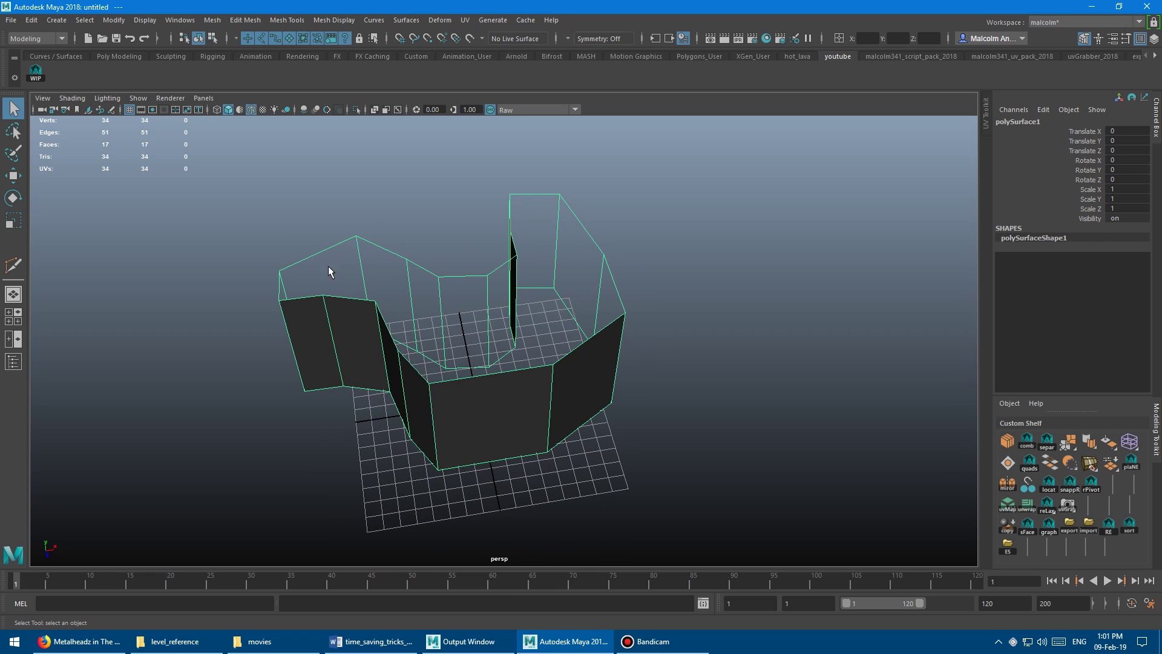
{"action": "scroll", "coordinate": [431, 226], "scroll_direction": "up", "scroll_amount": 3}
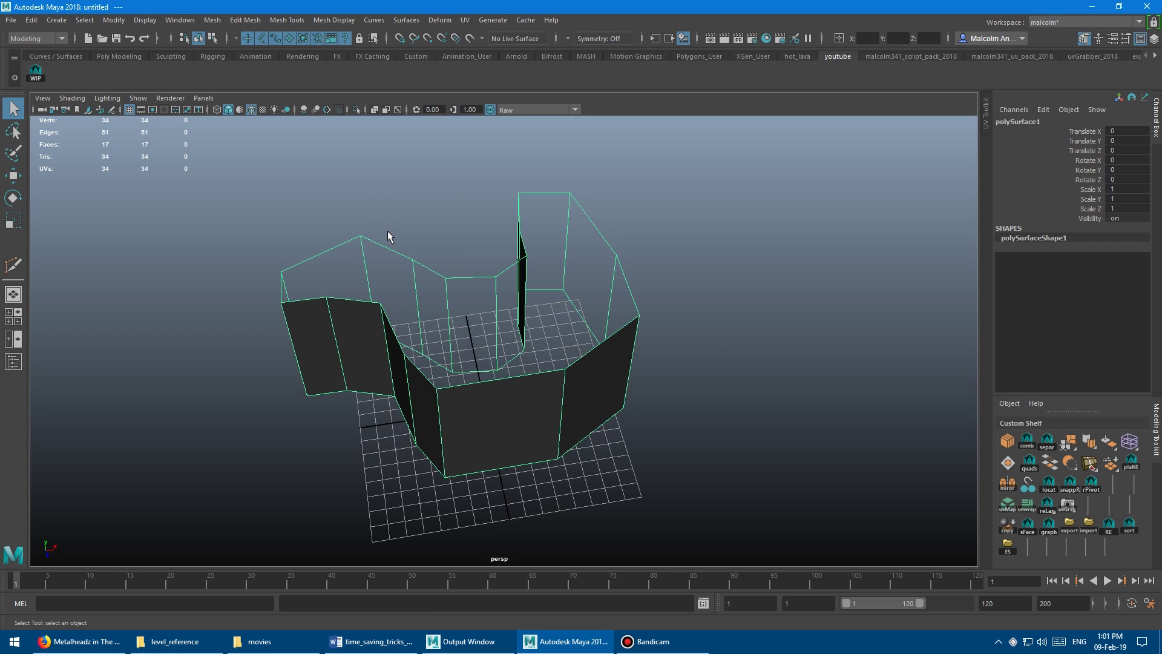
{"action": "left_click_drag", "start_coordinate": [388, 231], "coordinate": [342, 212], "text": "alt"}
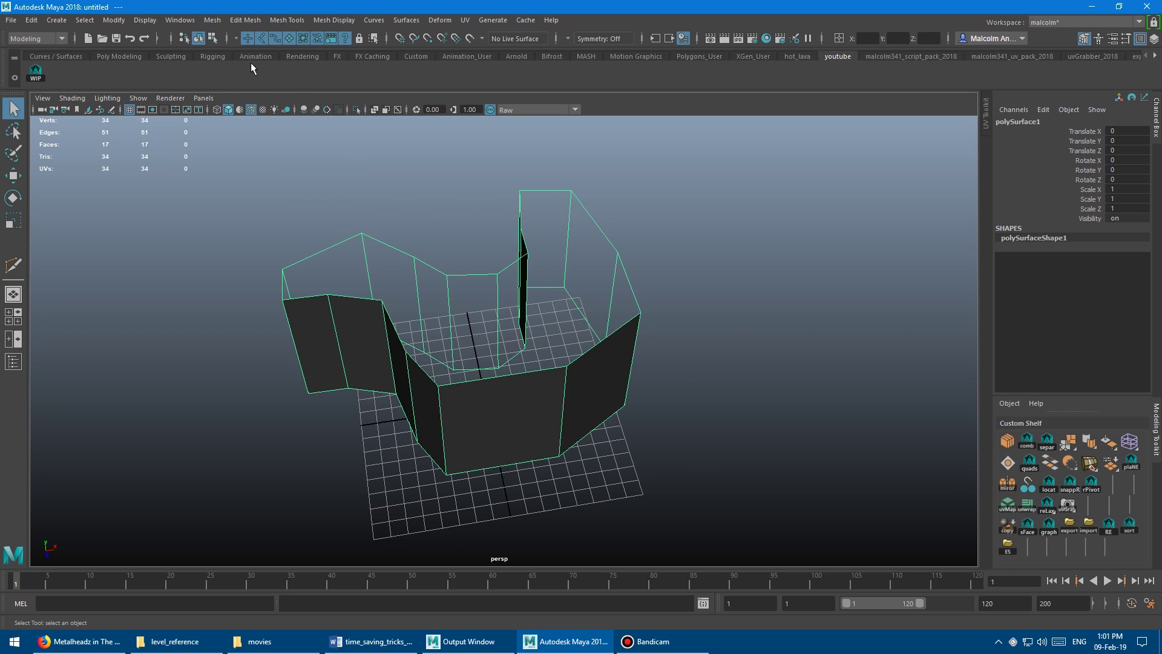
- Add Mesh > Fill Hole to the shelf as a one-click button
{"action": "left_click", "coordinate": [217, 20]}
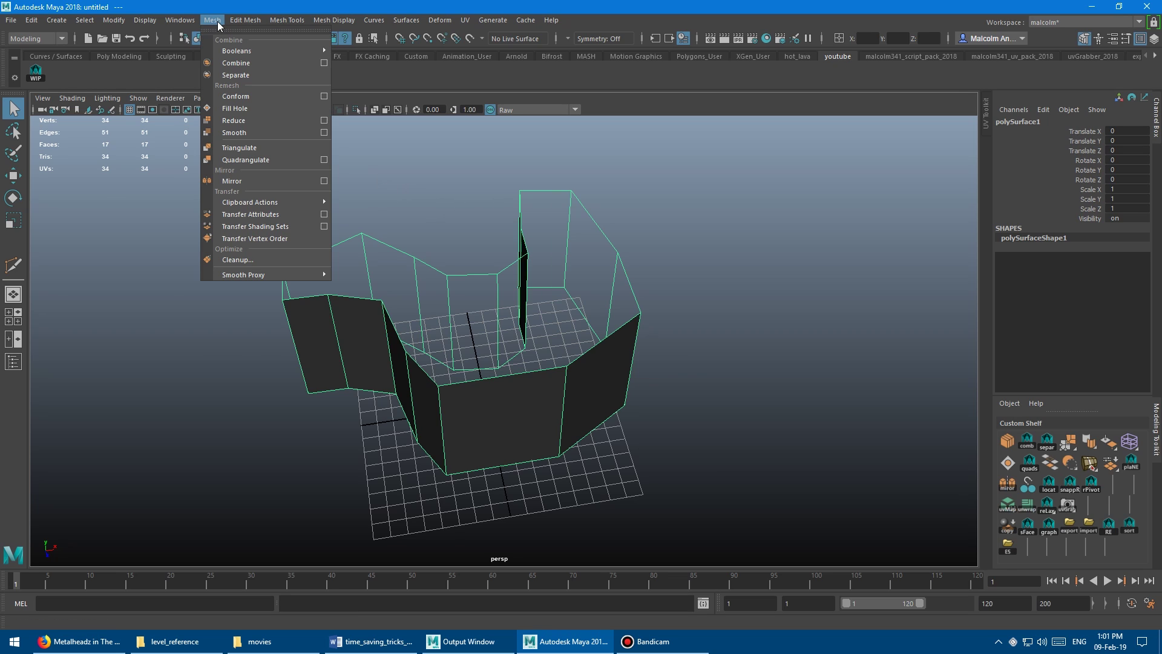
{"action": "left_click", "coordinate": [267, 108], "text": "ctrl+shift"}
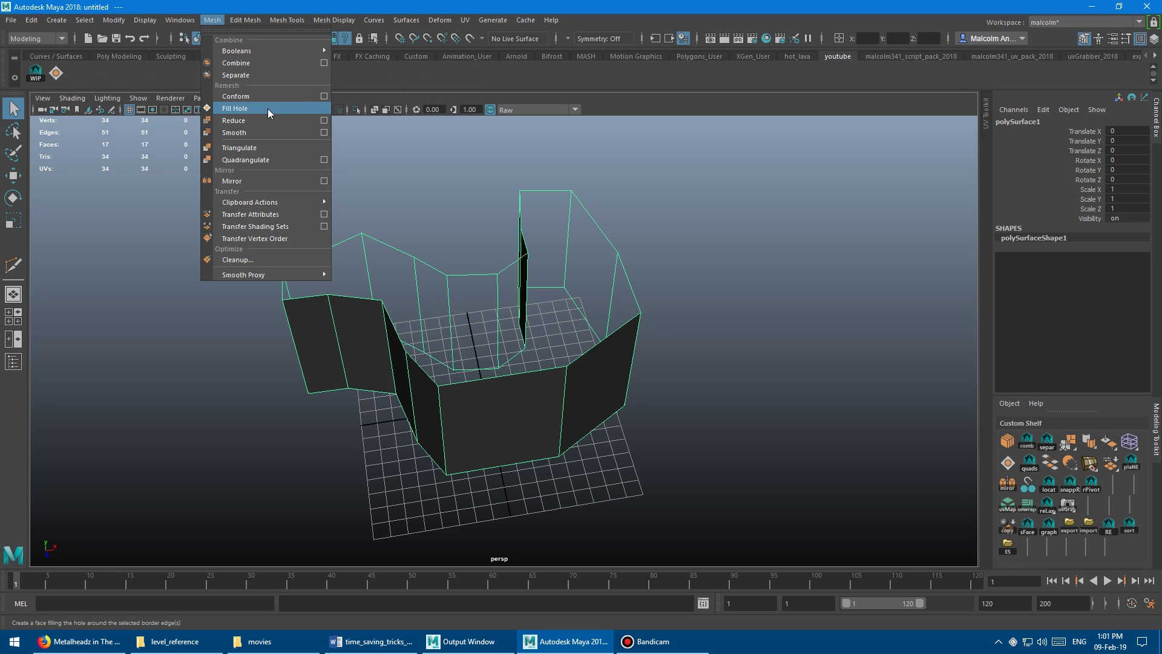
{"action": "left_click", "coordinate": [121, 190]}
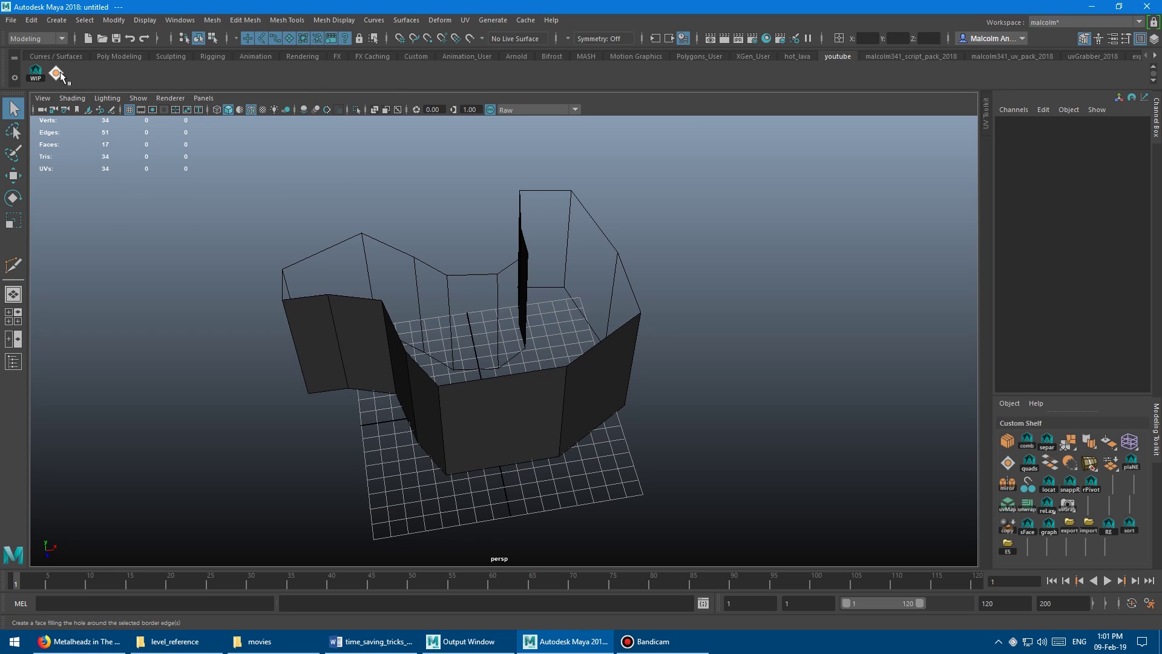
- Select the top border edge loop and cap it using the Fill Hole shelf button
{"action": "right_click_drag", "start_coordinate": [369, 259], "coordinate": [365, 227]}
{"action": "double_click", "coordinate": [348, 241]}
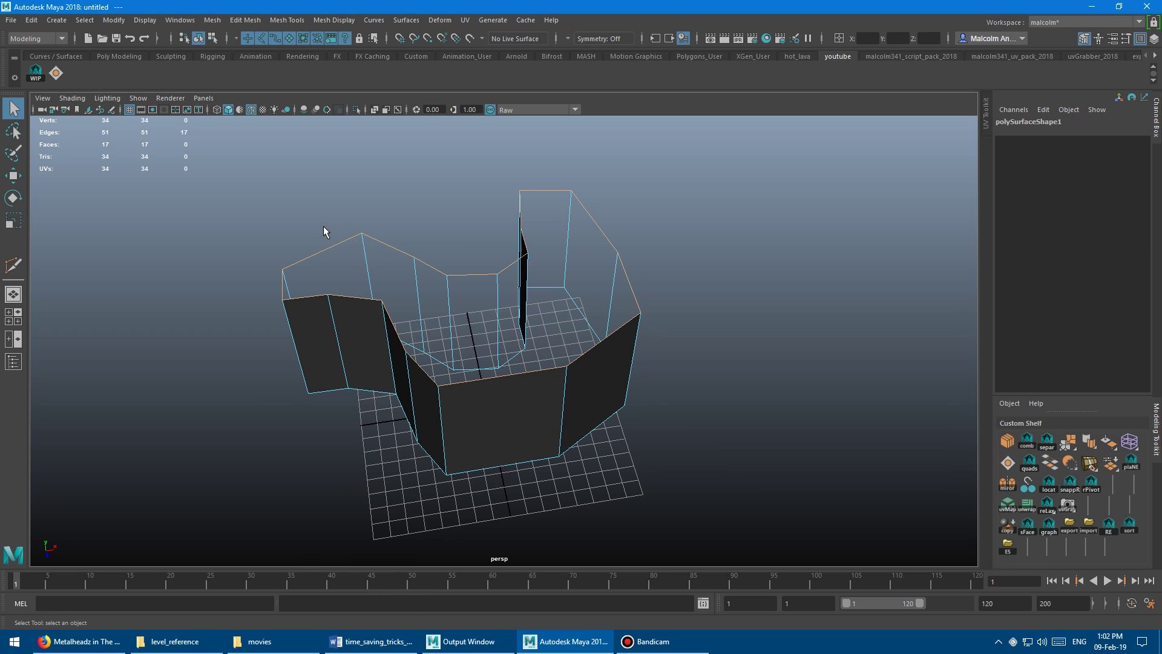
{"action": "left_click", "coordinate": [57, 74]}
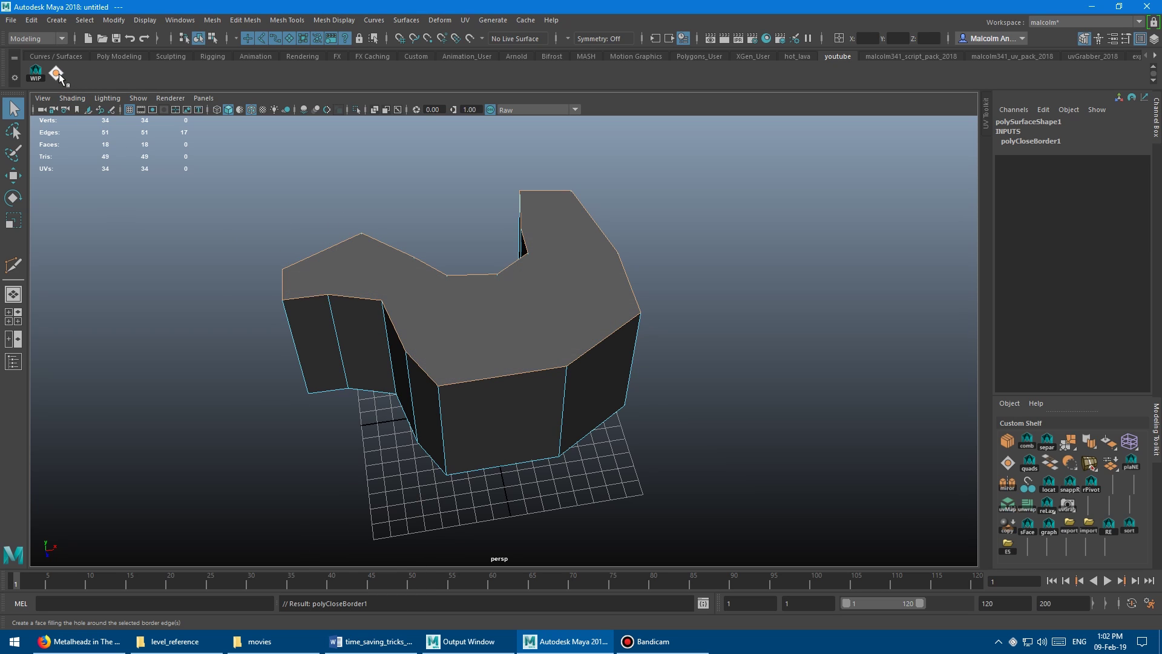
- Tear off Convert Selection, convert the border edges To Contained Faces, and shelve that command
{"action": "middle_click_drag", "start_coordinate": [256, 198], "coordinate": [260, 194], "text": "alt"}
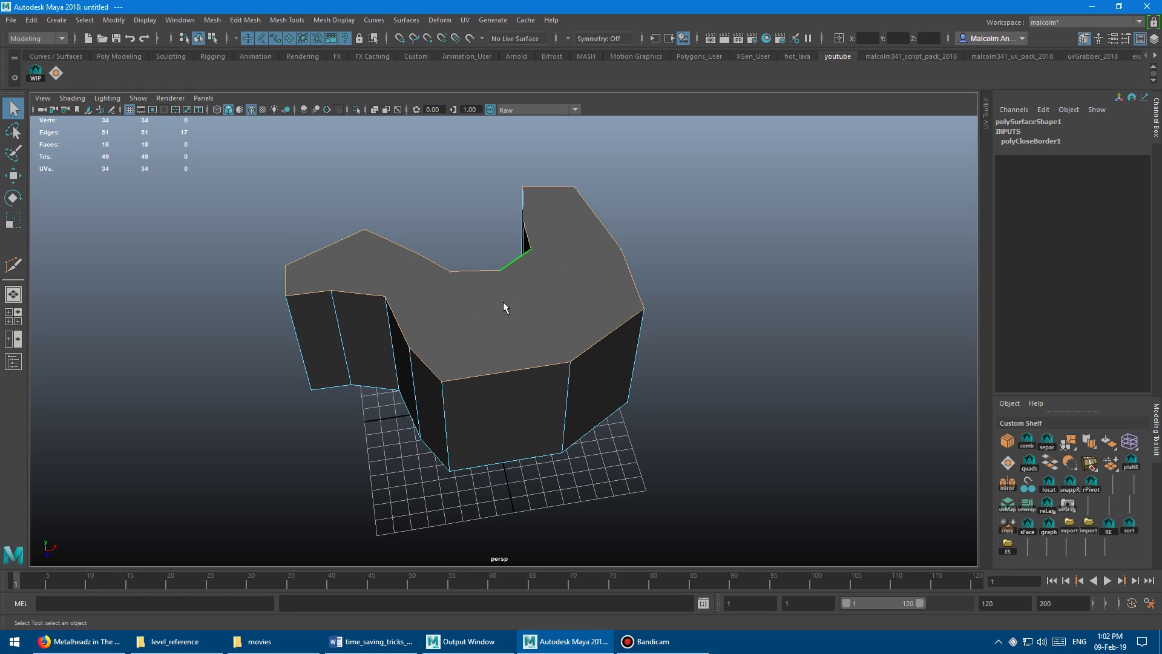
{"action": "left_click", "coordinate": [84, 20]}
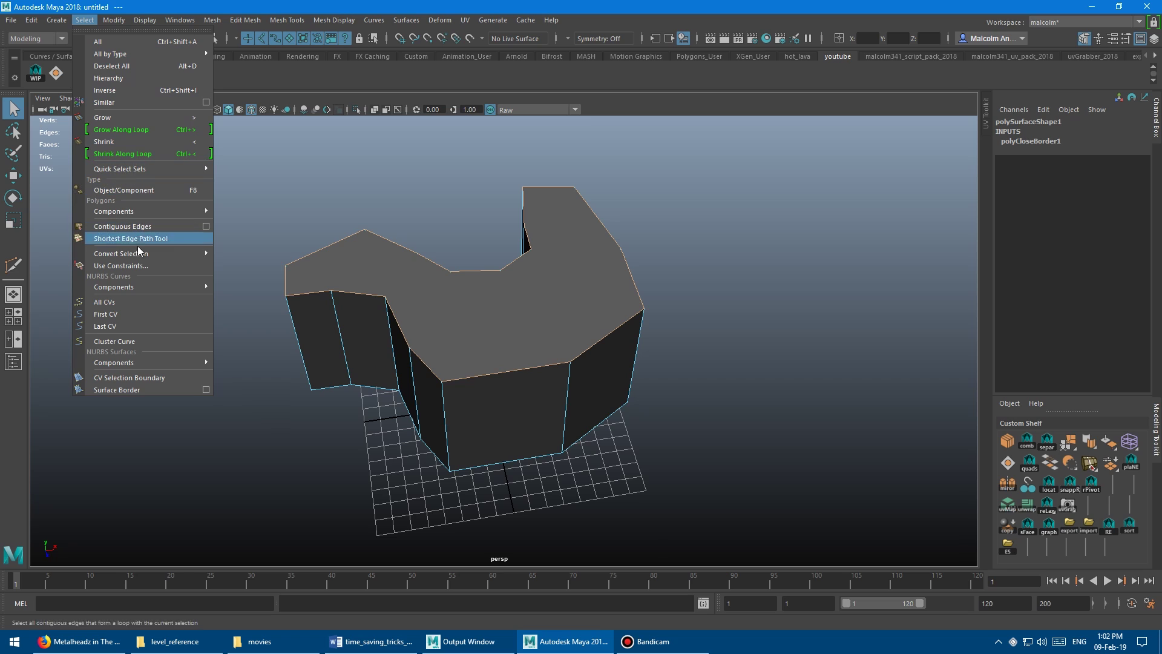
{"action": "mouse_move", "coordinate": [145, 251]}
{"action": "left_click", "coordinate": [238, 250]}
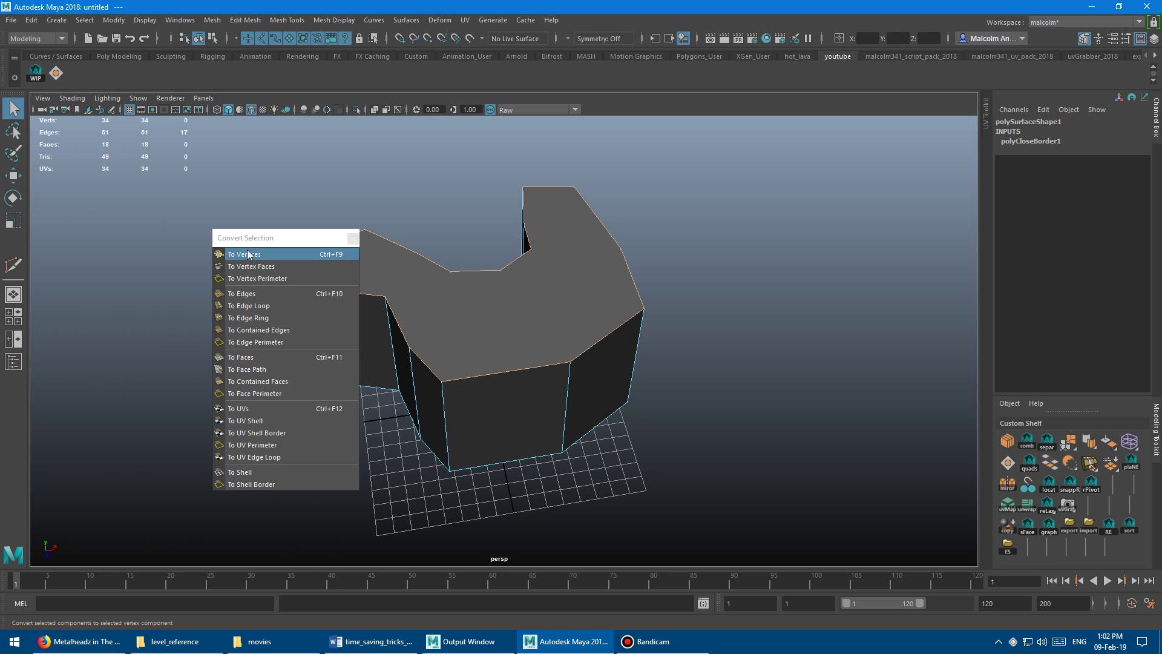
{"action": "left_click_drag", "start_coordinate": [261, 235], "coordinate": [121, 215]}
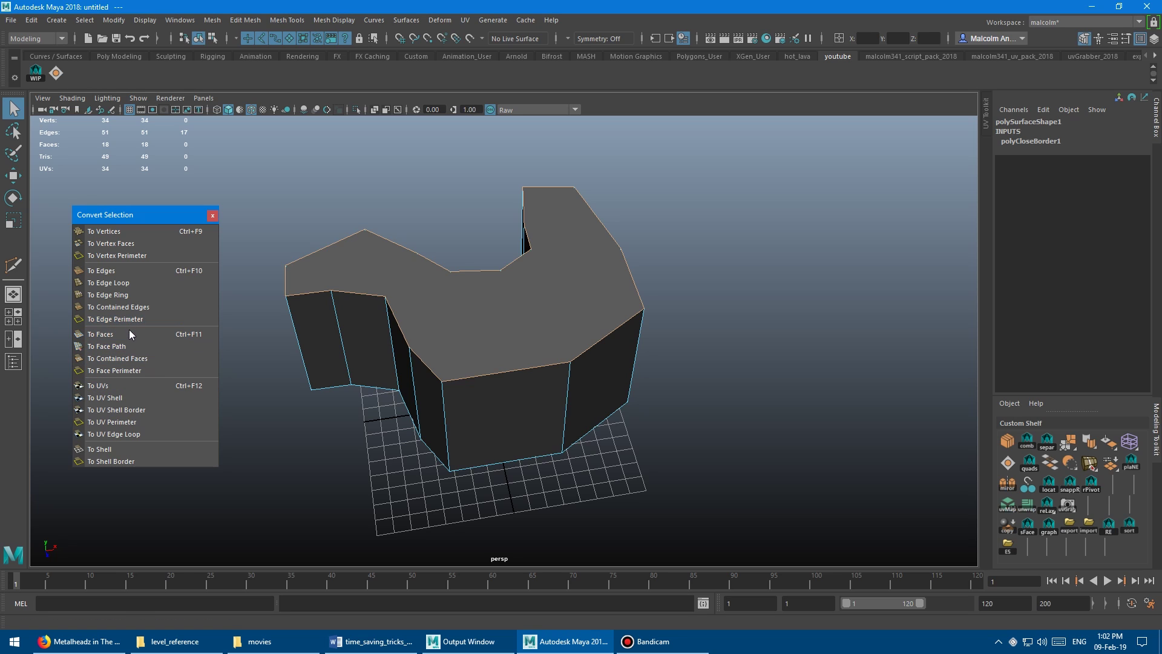
{"action": "left_click", "coordinate": [158, 357]}
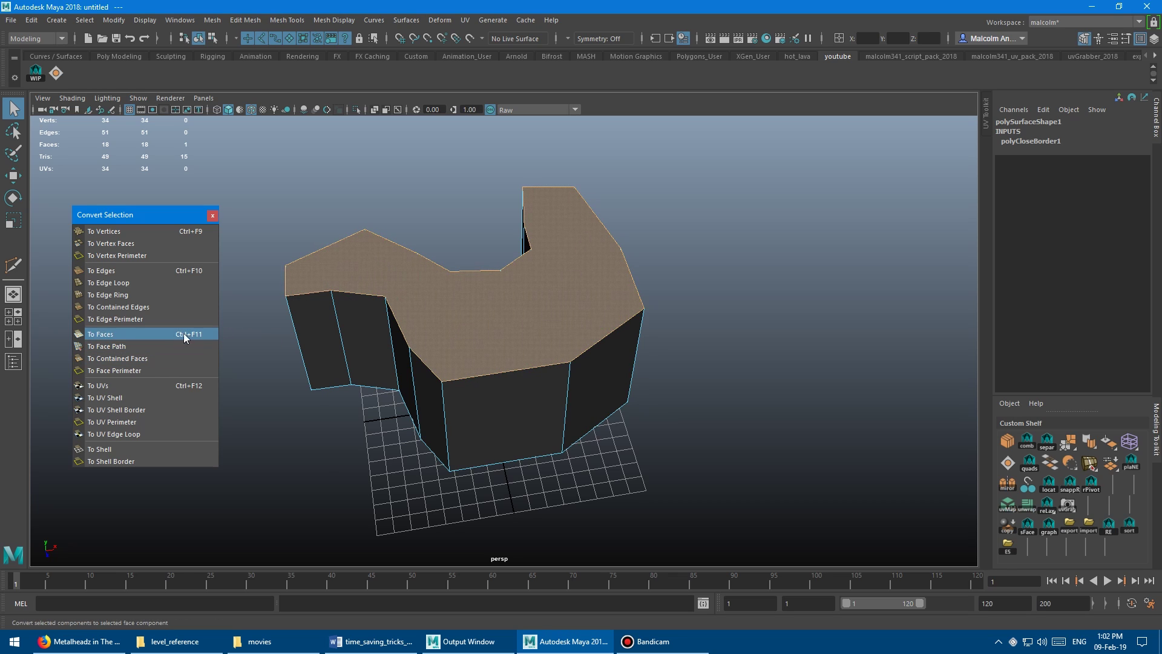
{"action": "left_click", "coordinate": [157, 358], "text": "ctrl+shift"}
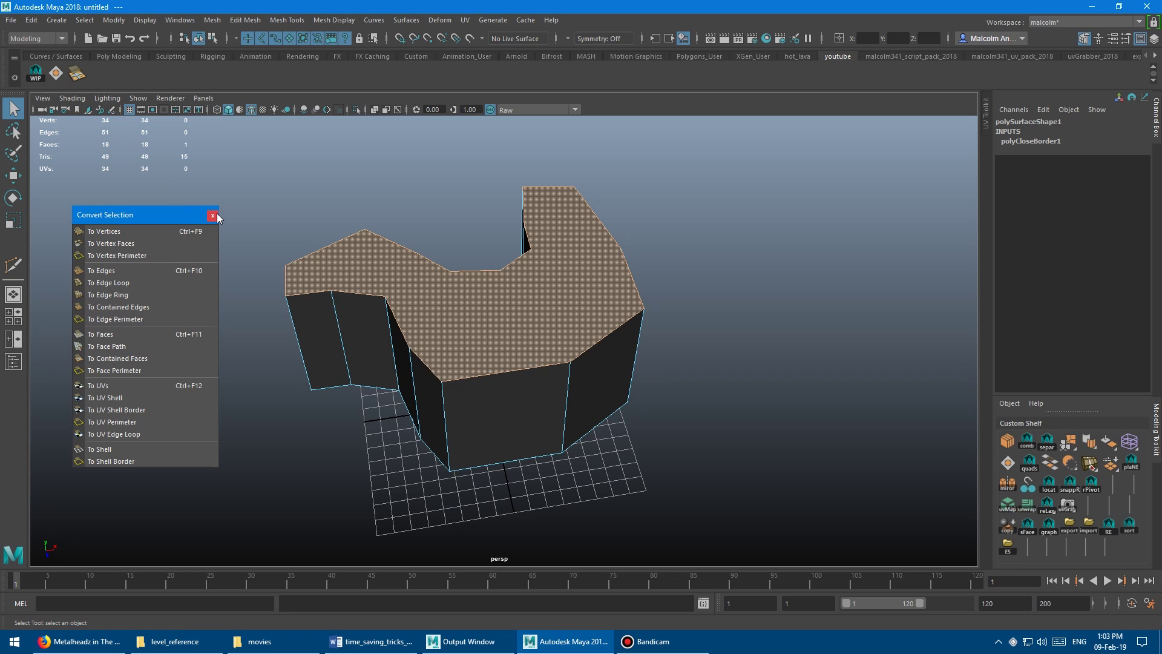
- Triangulate the top face with Mesh > Triangulate and add Triangulate to the shelf
{"action": "left_click", "coordinate": [213, 216]}
{"action": "left_click", "coordinate": [215, 21]}
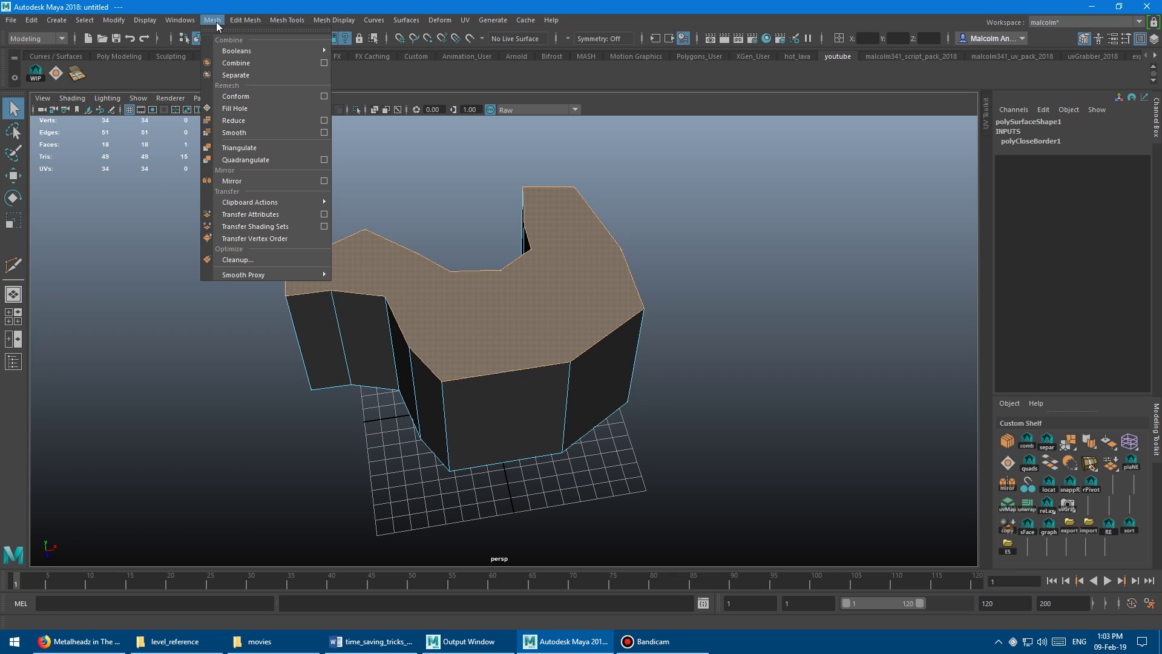
{"action": "left_click", "coordinate": [272, 150]}
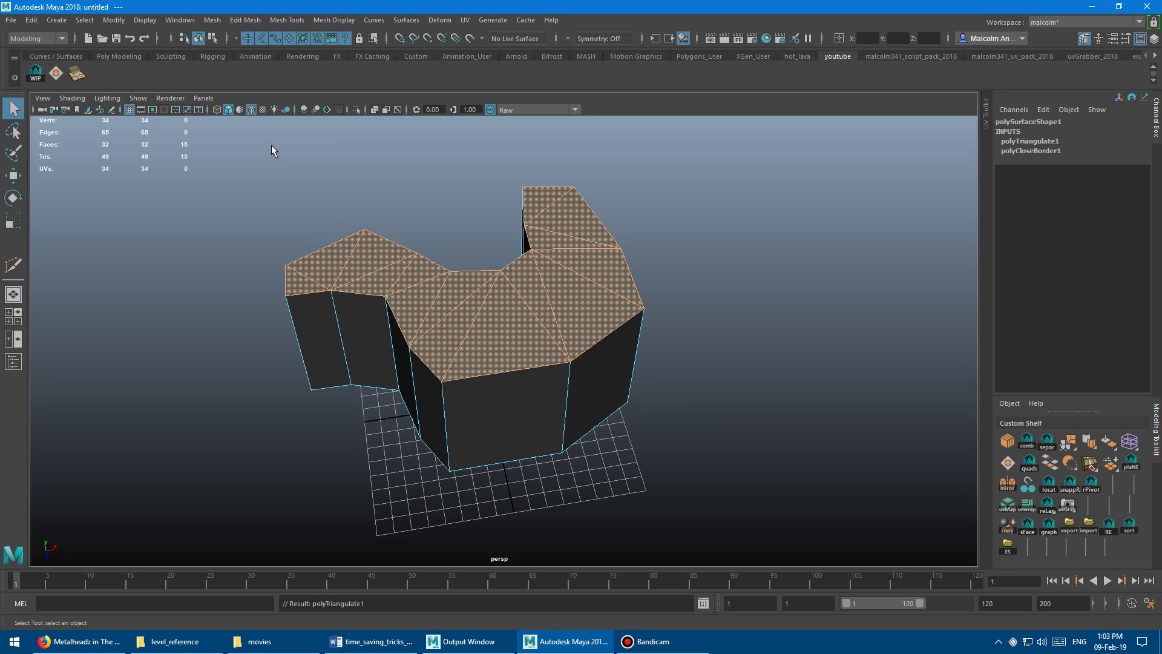
{"action": "left_click", "coordinate": [211, 21]}
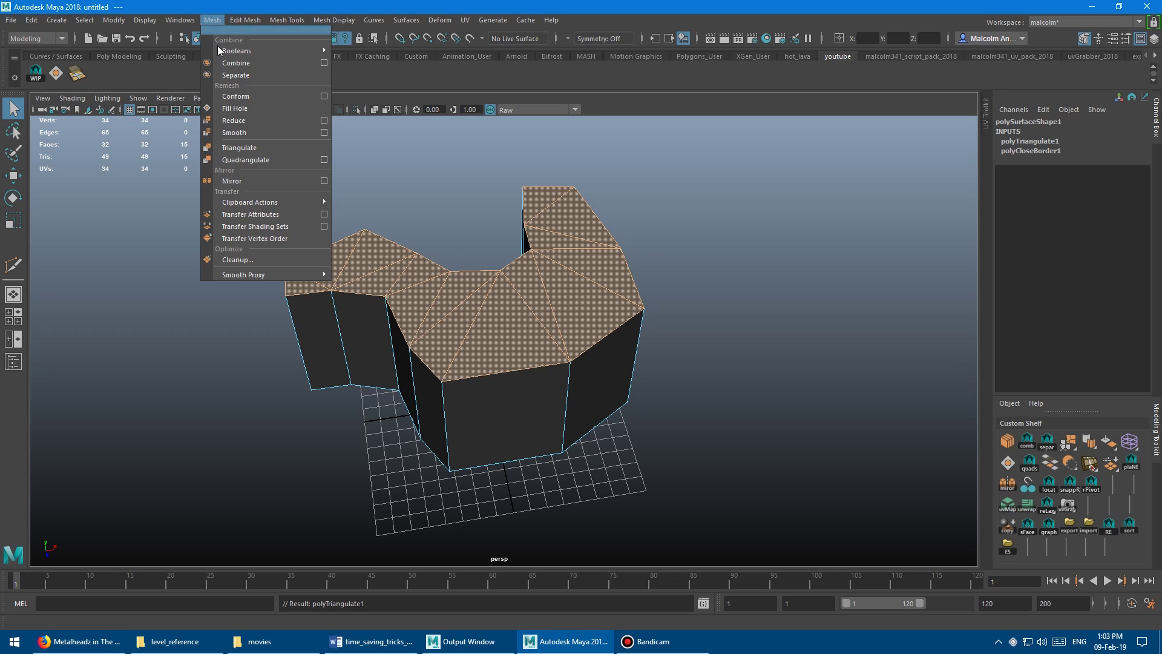
{"action": "left_click", "coordinate": [267, 150], "text": "ctrl+shift"}
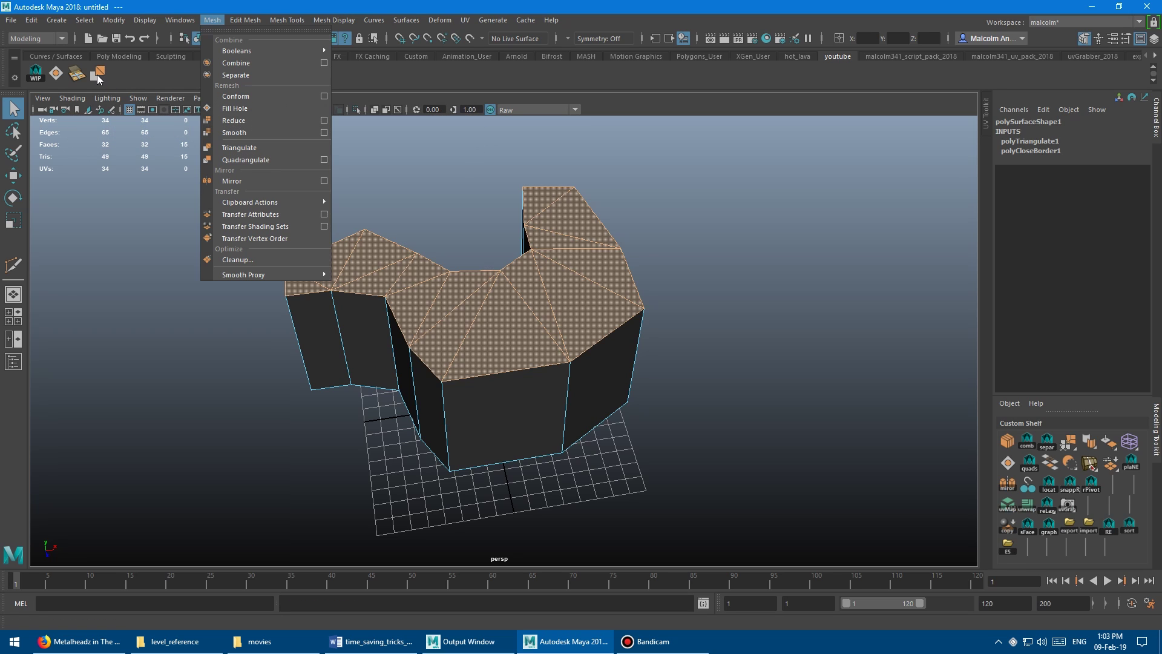
{"action": "middle_click_drag", "start_coordinate": [216, 194], "coordinate": [207, 194], "text": "alt"}
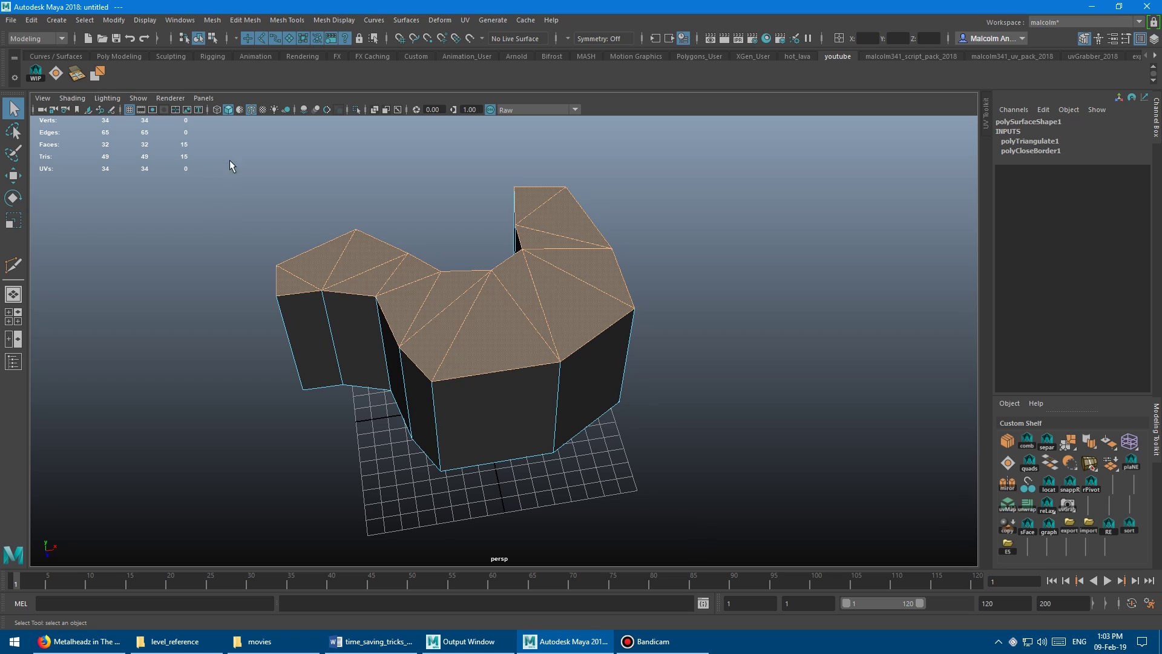
- Shelve Quadrangulate, turn the triangulated top back into quads, and deselect the mesh
{"action": "left_click", "coordinate": [213, 20]}
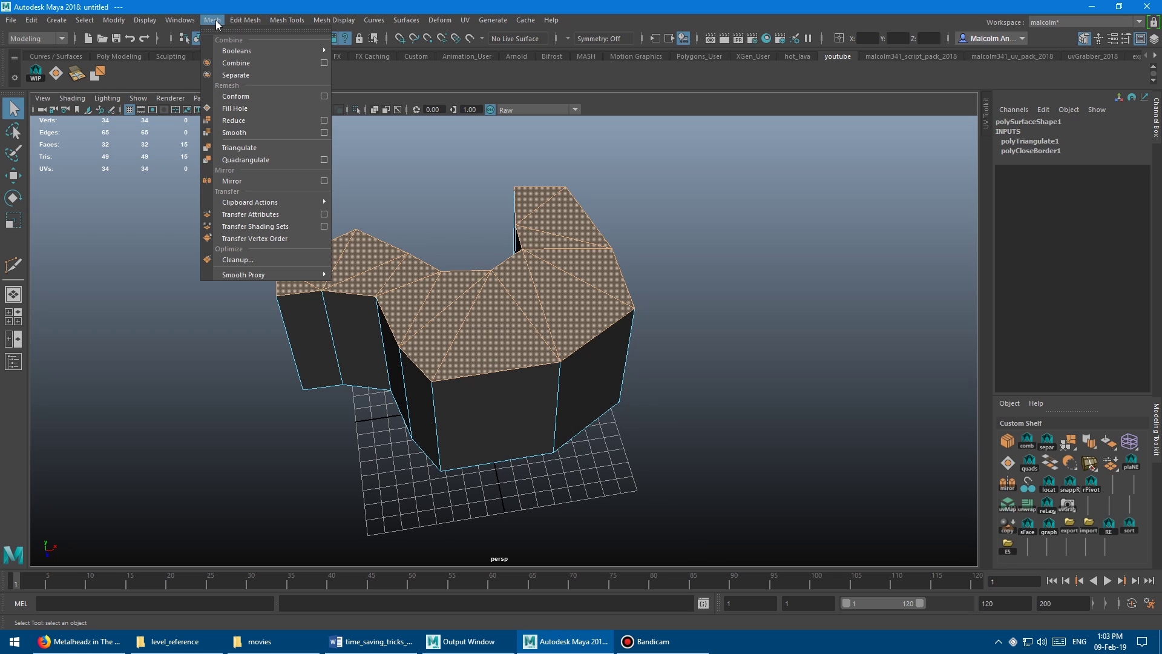
{"action": "left_click", "coordinate": [271, 159], "text": "ctrl+shift"}
{"action": "left_click", "coordinate": [261, 160]}
{"action": "left_click_drag", "start_coordinate": [424, 315], "coordinate": [475, 326], "text": "alt"}
{"action": "left_click_drag", "start_coordinate": [456, 280], "coordinate": [393, 282], "text": "alt"}
{"action": "left_click", "coordinate": [456, 264]}
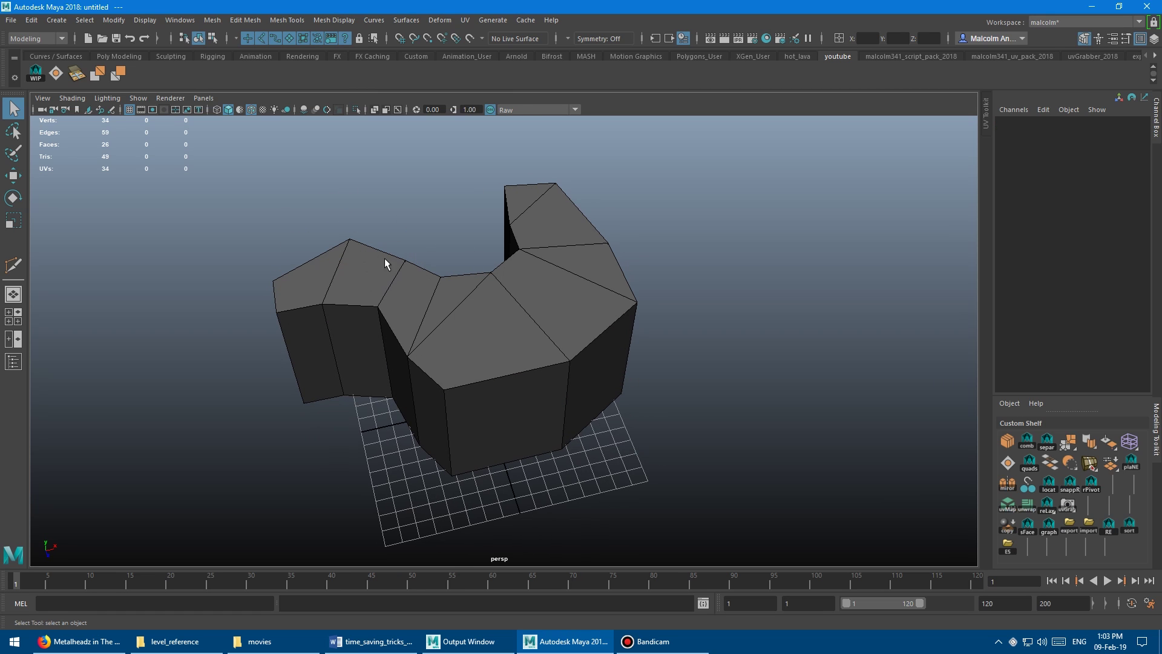
- Open the Fill Hole button's command in the Shelf Editor, with the cursor after FillHole
{"action": "left_click_drag", "start_coordinate": [322, 211], "coordinate": [364, 211], "text": "alt"}
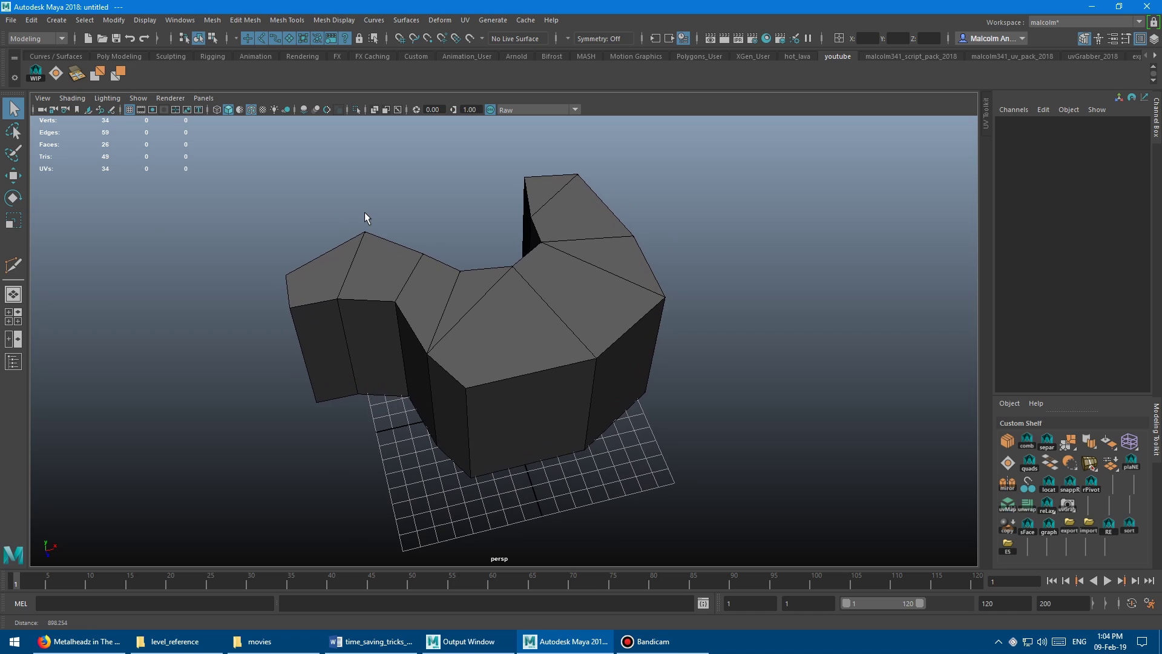
{"action": "right_click", "coordinate": [56, 77]}
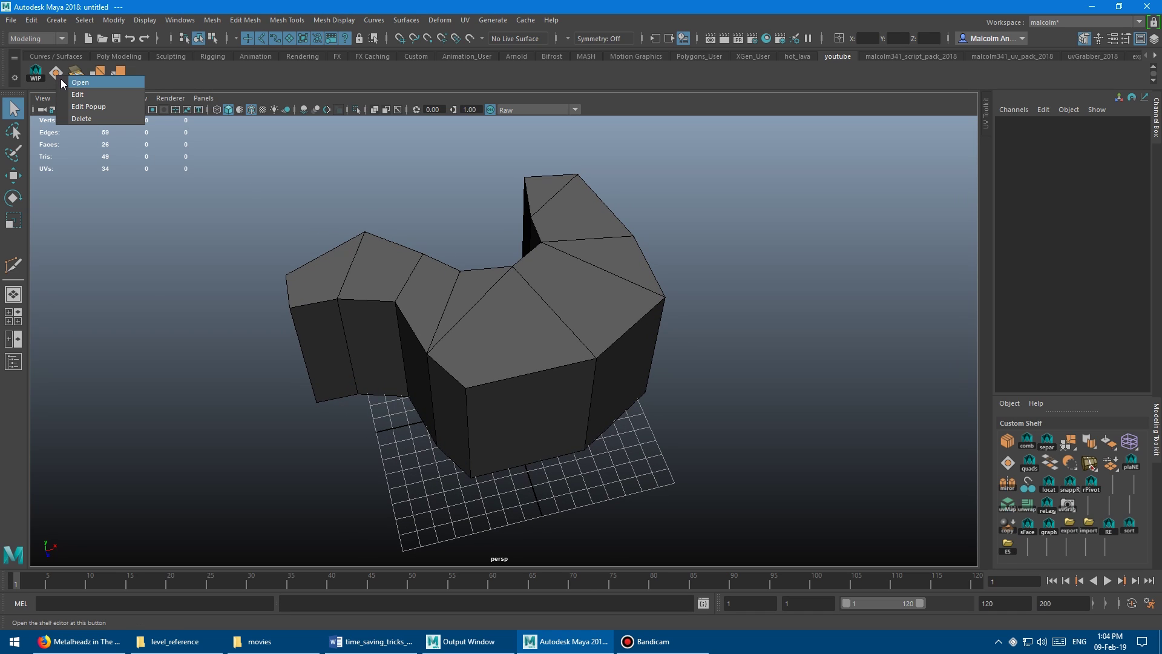
{"action": "left_click", "coordinate": [77, 95]}
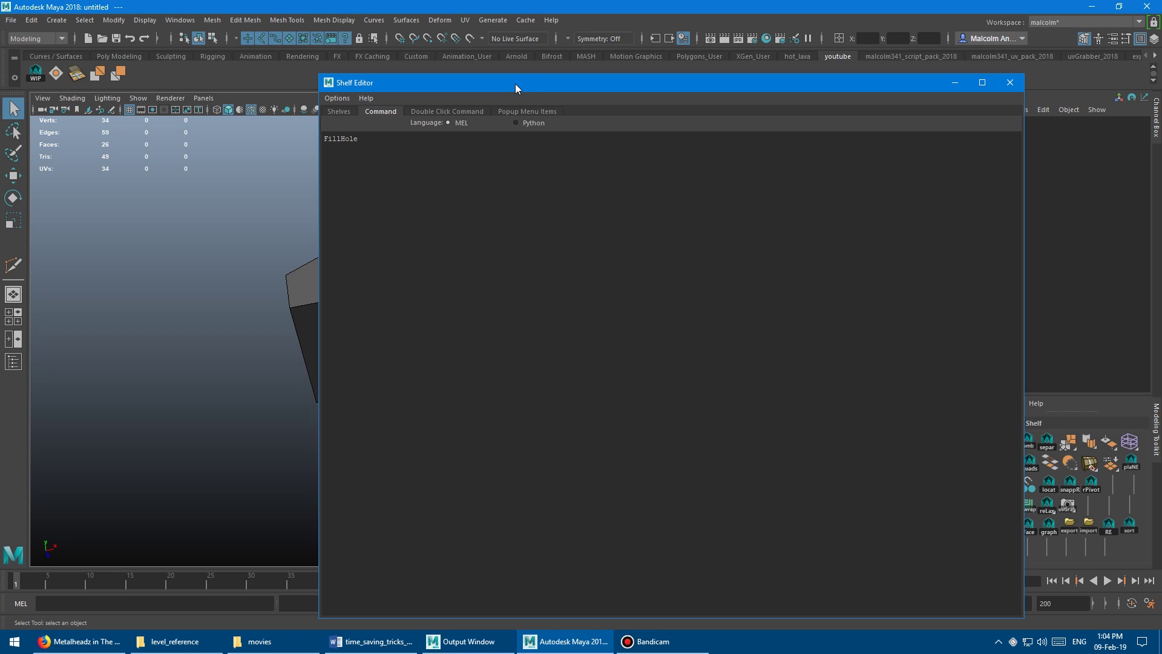
{"action": "left_click_drag", "start_coordinate": [516, 88], "coordinate": [644, 110]}
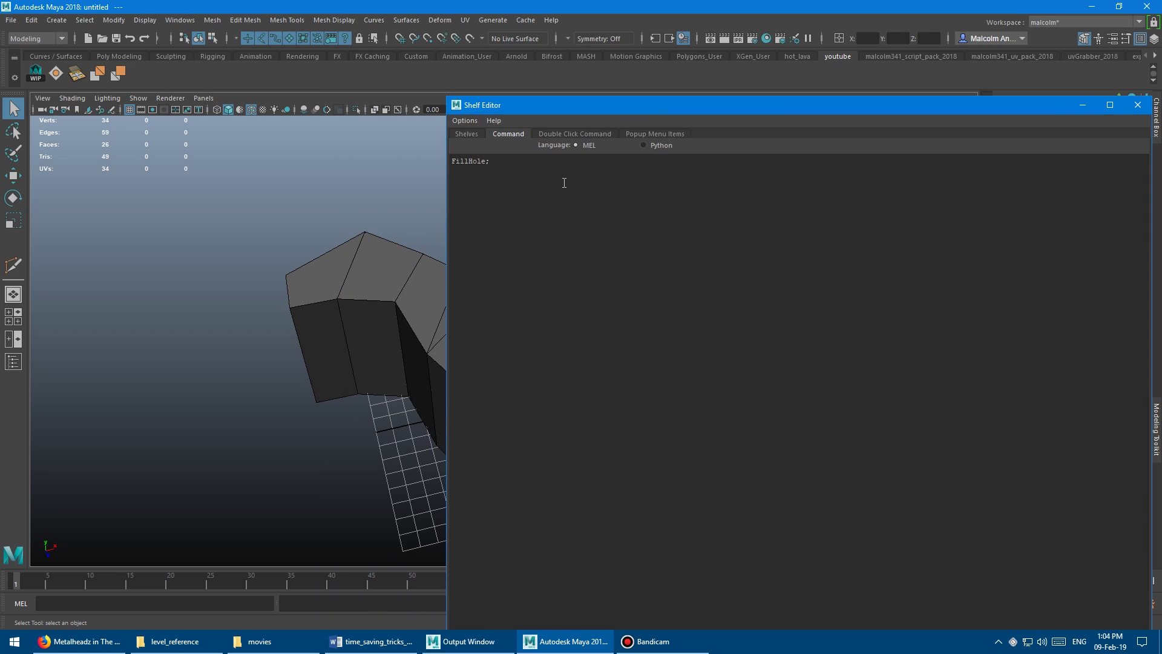
{"action": "left_click_drag", "start_coordinate": [451, 164], "coordinate": [487, 162]}
{"action": "left_click", "coordinate": [502, 169]}
- Copy ConvertSelectionToContainedFaces and paste it as the Fill Hole script's second line
{"action": "right_click", "coordinate": [76, 74]}
{"action": "left_click", "coordinate": [86, 89]}
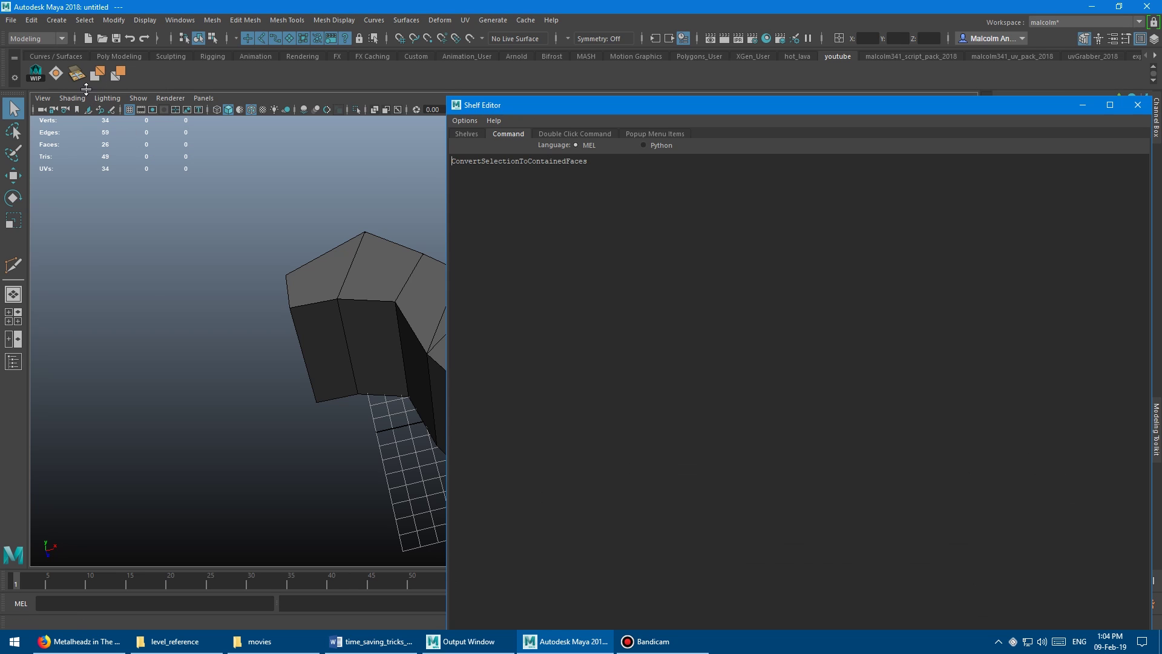
{"action": "double_click", "coordinate": [494, 159]}
{"action": "key", "text": "ctrl+c"}
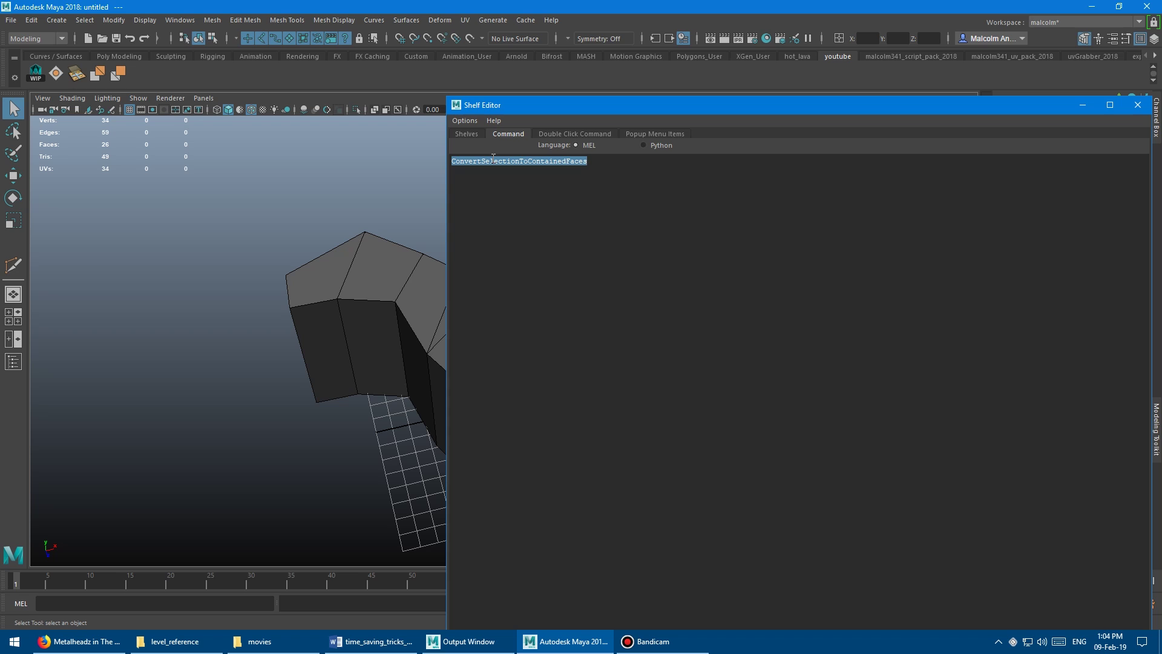
{"action": "right_click", "coordinate": [53, 79]}
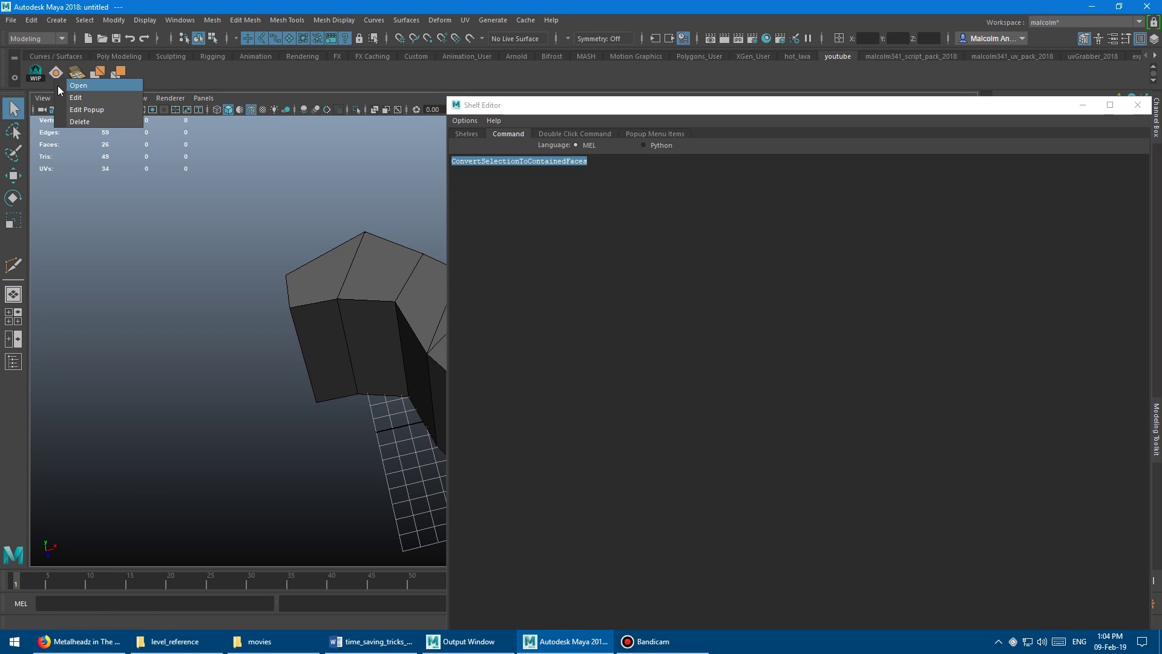
{"action": "left_click", "coordinate": [63, 93]}
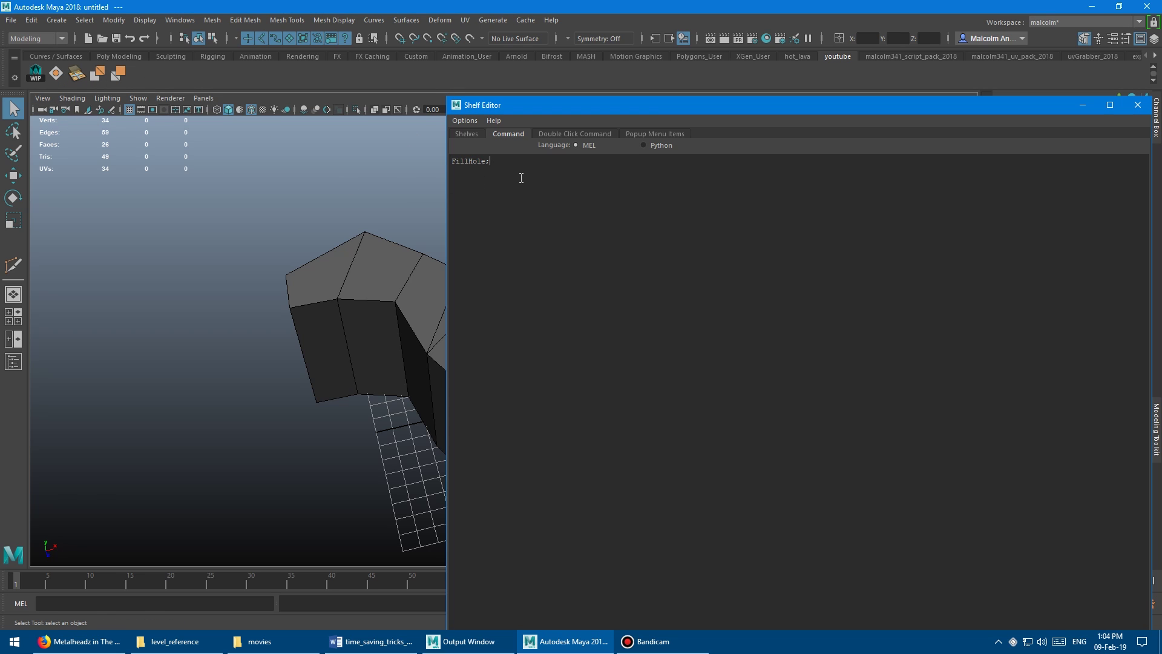
{"action": "key", "text": "ctrl+v"}
- Copy the polyTriangulate command and append it as the script's third line
{"action": "right_click", "coordinate": [98, 75]}
{"action": "left_click", "coordinate": [108, 92]}
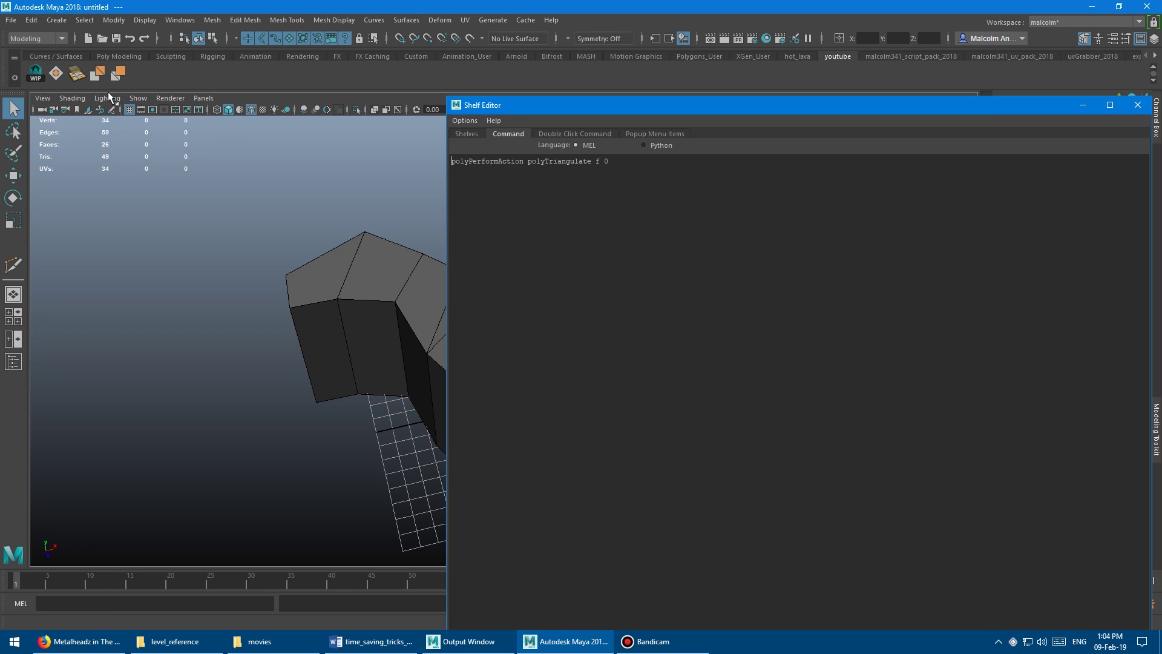
{"action": "triple_click", "coordinate": [536, 162]}
{"action": "key", "text": "ctrl+c"}
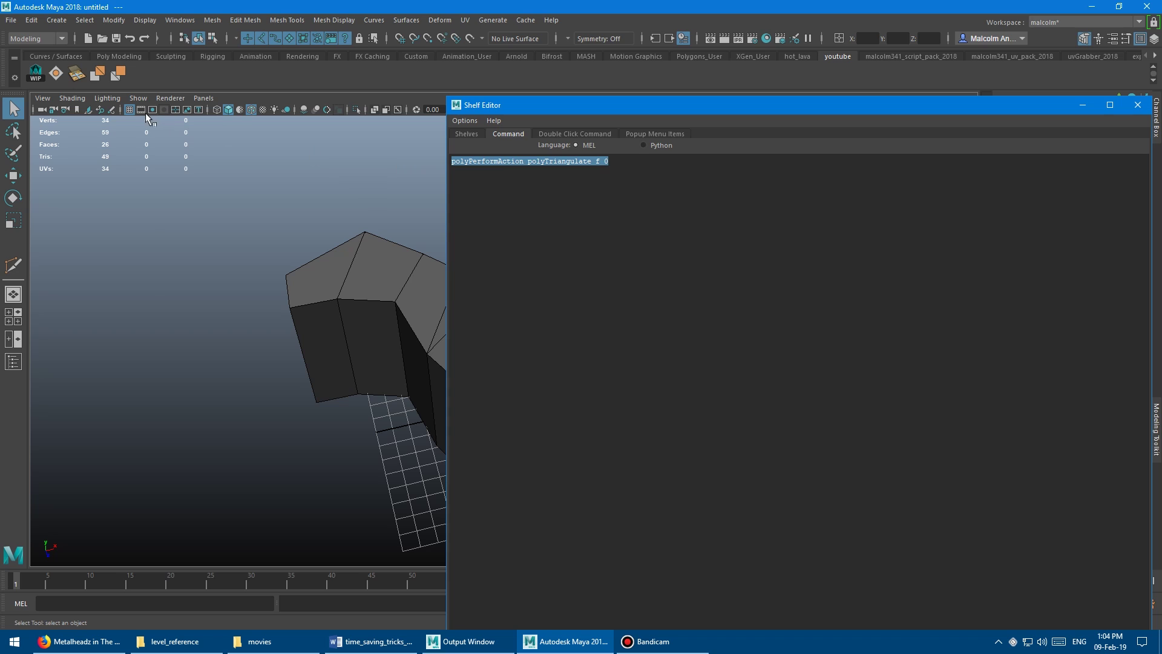
{"action": "right_click", "coordinate": [68, 77]}
{"action": "left_click", "coordinate": [76, 92]}
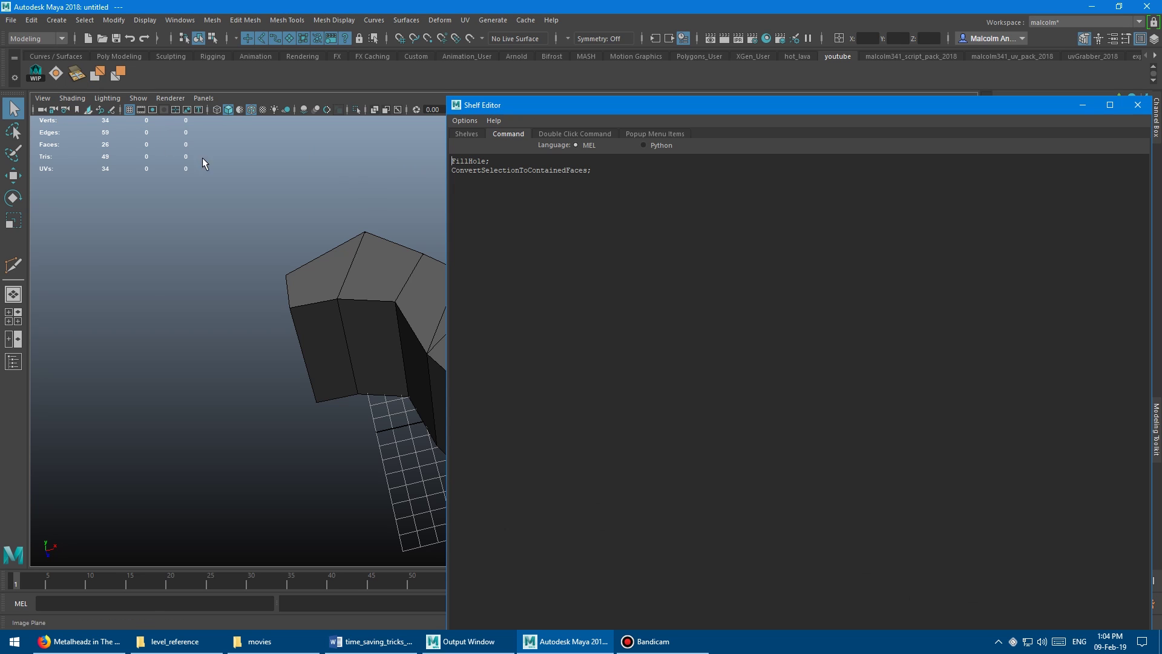
{"action": "left_click", "coordinate": [599, 171]}
{"action": "key", "text": "Return"}
{"action": "key", "text": "ctrl+v"}
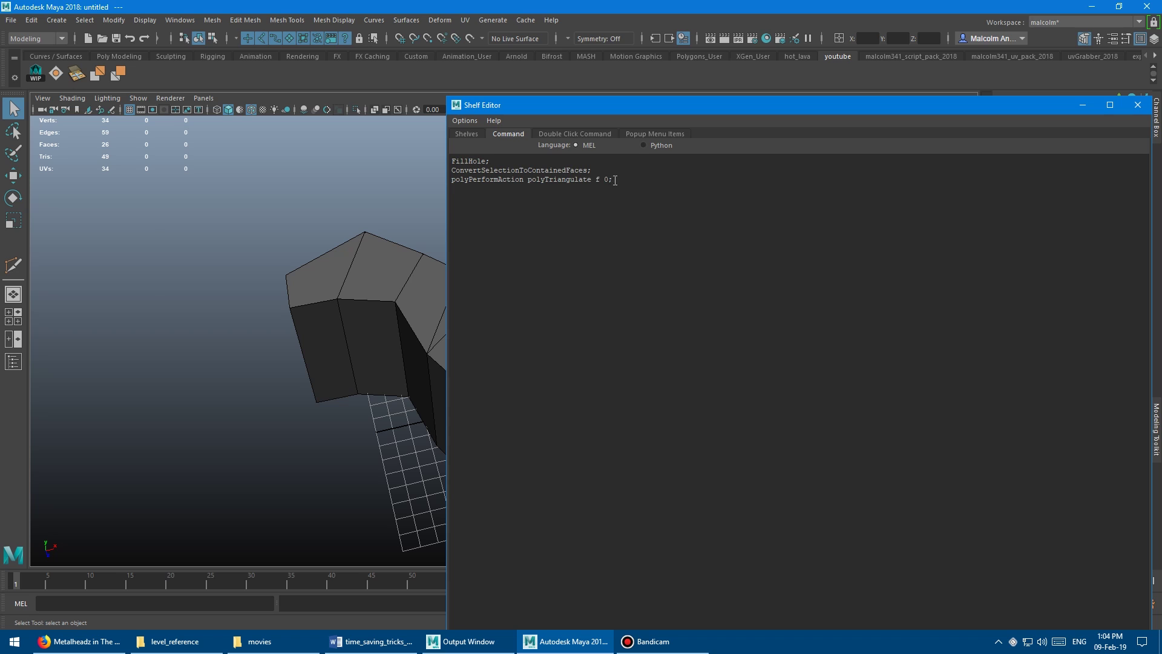
- Copy the polyQuad command and append it as the script's fourth line
{"action": "right_click", "coordinate": [118, 72]}
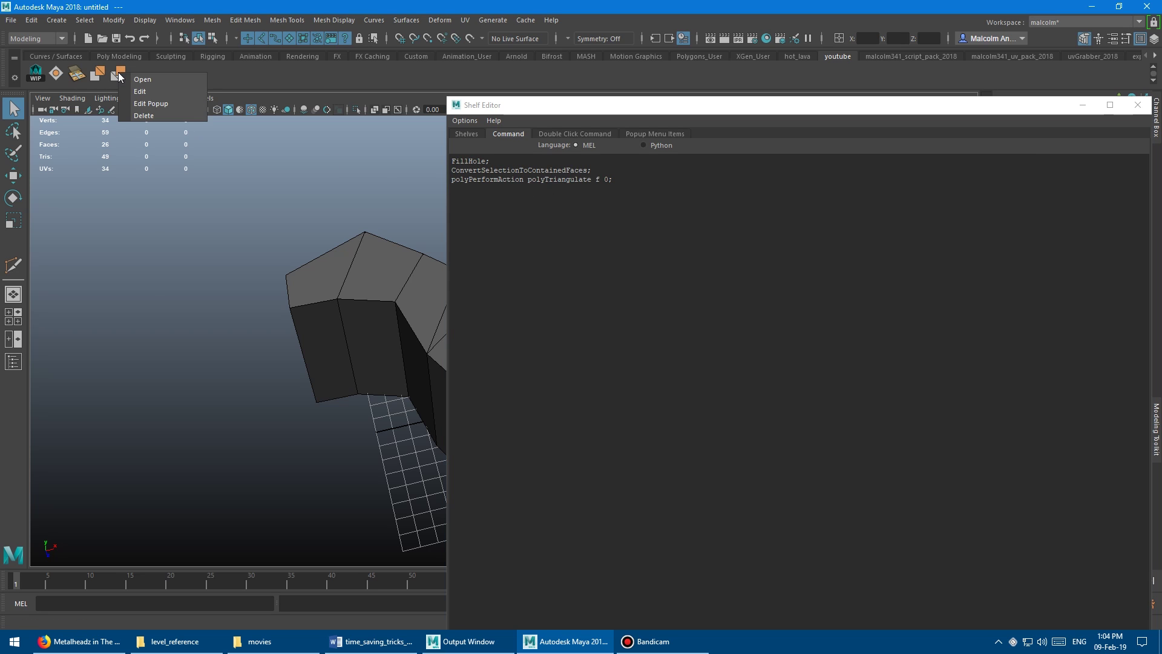
{"action": "left_click", "coordinate": [133, 89]}
{"action": "triple_click", "coordinate": [515, 162]}
{"action": "key", "text": "ctrl+c"}
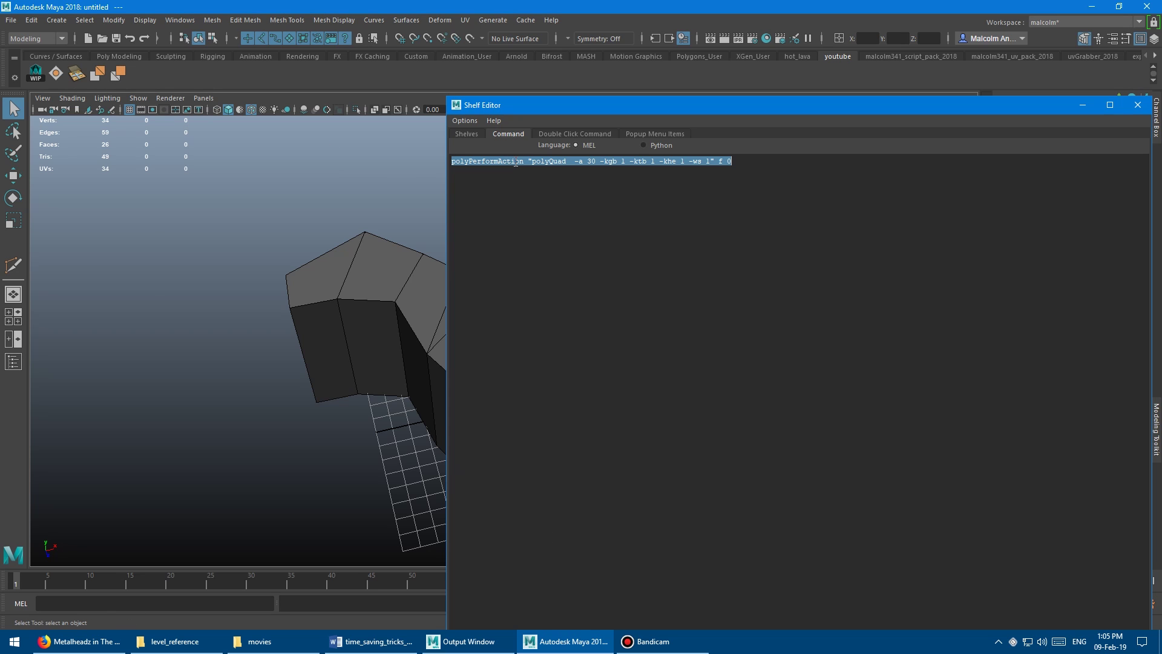
{"action": "right_click", "coordinate": [55, 74]}
{"action": "left_click", "coordinate": [64, 92]}
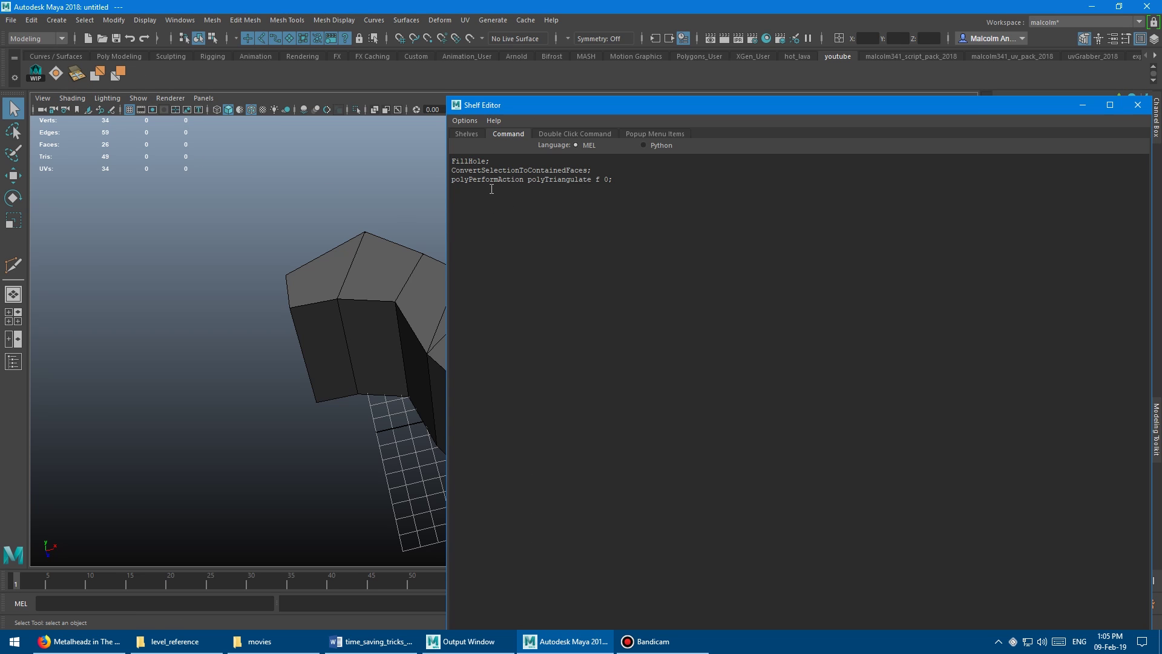
{"action": "key", "text": "ctrl+v"}
- Change the Fill Hole button's tooltip to 'fill hole and convert to quads'
{"action": "left_click", "coordinate": [473, 134]}
{"action": "left_click_drag", "start_coordinate": [536, 109], "coordinate": [398, 80]}
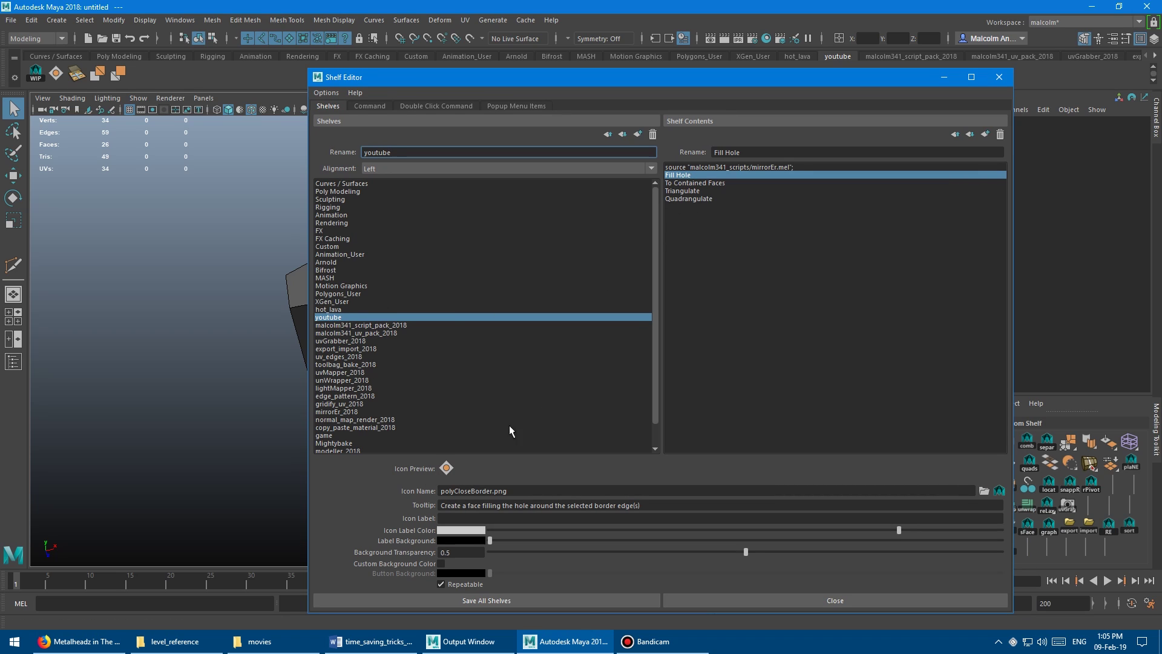
{"action": "triple_click", "coordinate": [505, 506]}
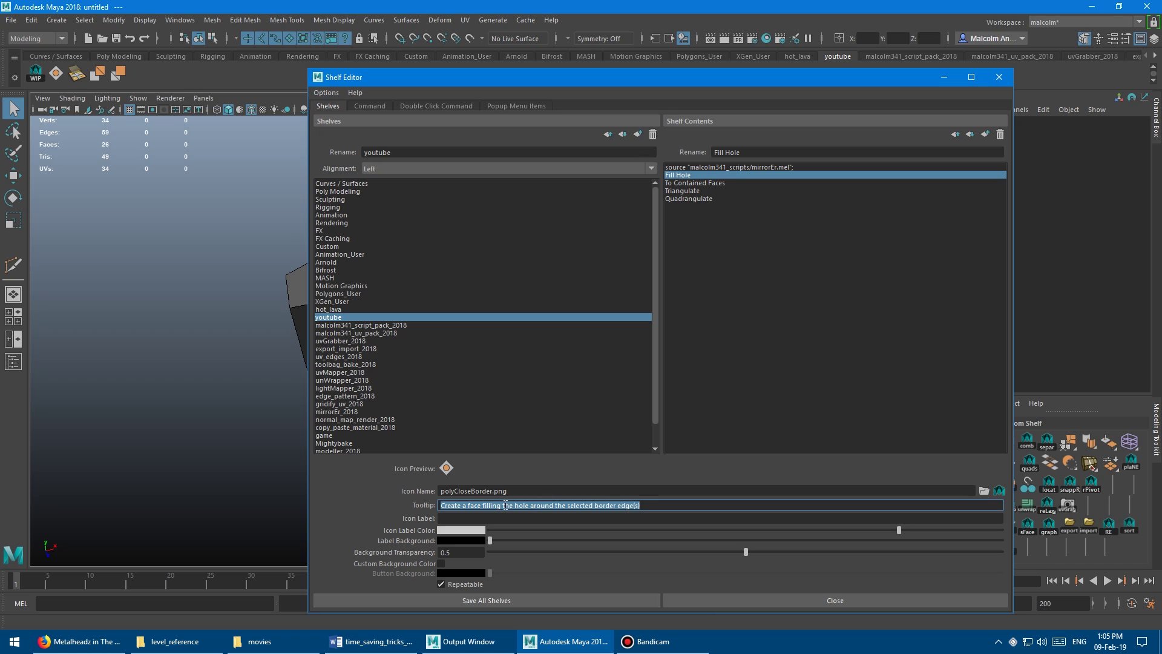
{"action": "key", "text": "BackSpace"}
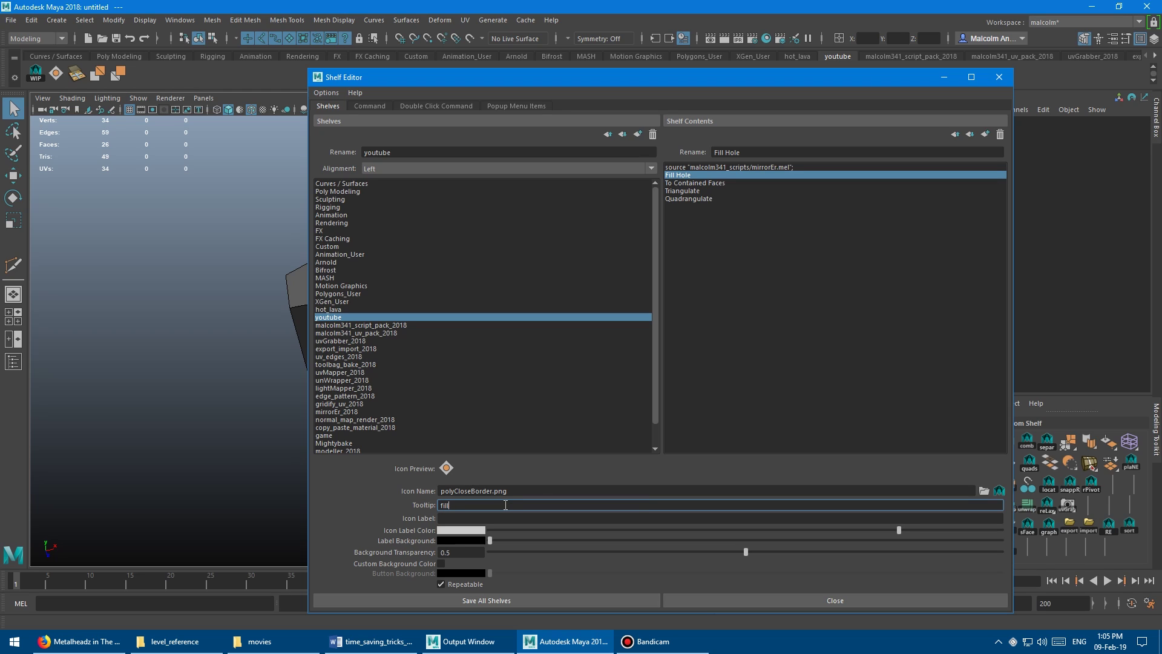
{"action": "type", "text": "fill quad"}
{"action": "key", "text": "BackSpace"}
{"action": "key", "text": "BackSpace"}
{"action": "key", "text": "BackSpace"}
{"action": "key", "text": "BackSpace"}
{"action": "key", "text": "BackSpace"}
{"action": "key", "text": "BackSpace"}
{"action": "key", "text": "BackSpace"}
{"action": "key", "text": "BackSpace"}
{"action": "type", "text": "hole and convert to quads"}
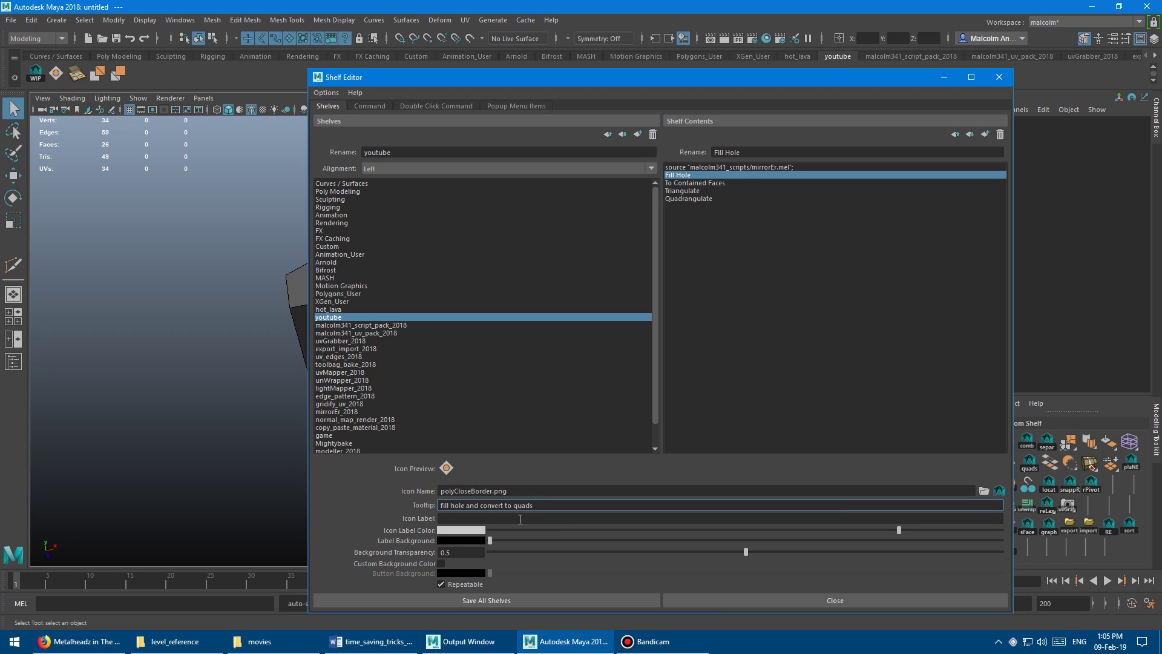
- Set the button's icon label to 'quads' and save all shelves
{"action": "left_click", "coordinate": [520, 519]}
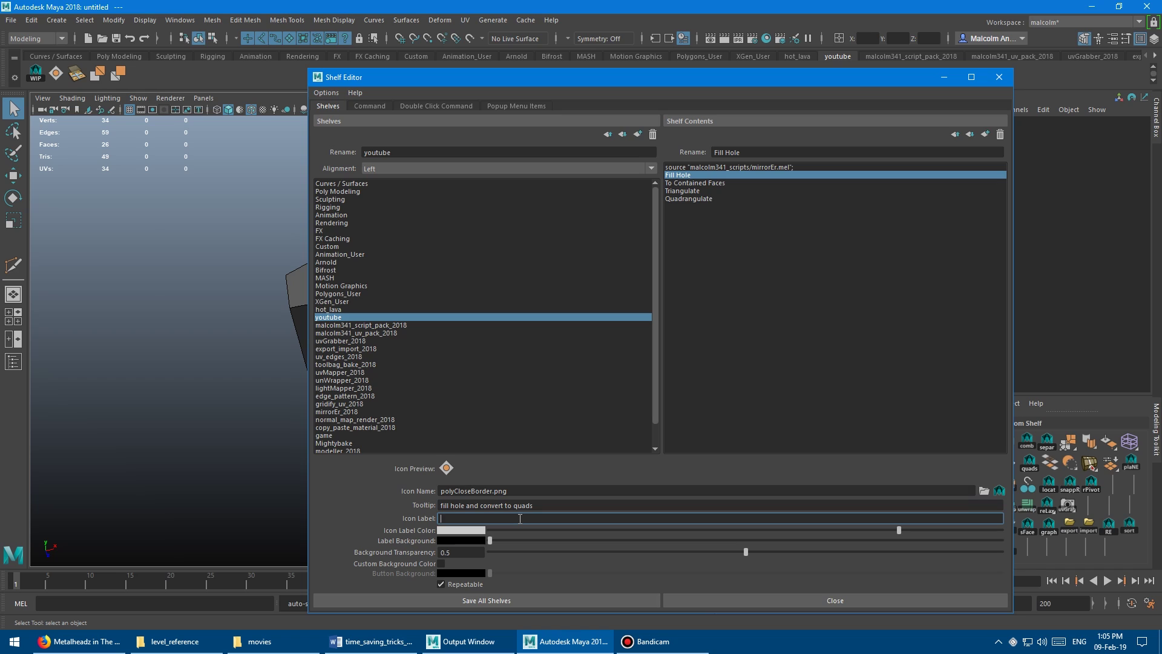
{"action": "type", "text": "quads"}
{"action": "key", "text": "Return"}
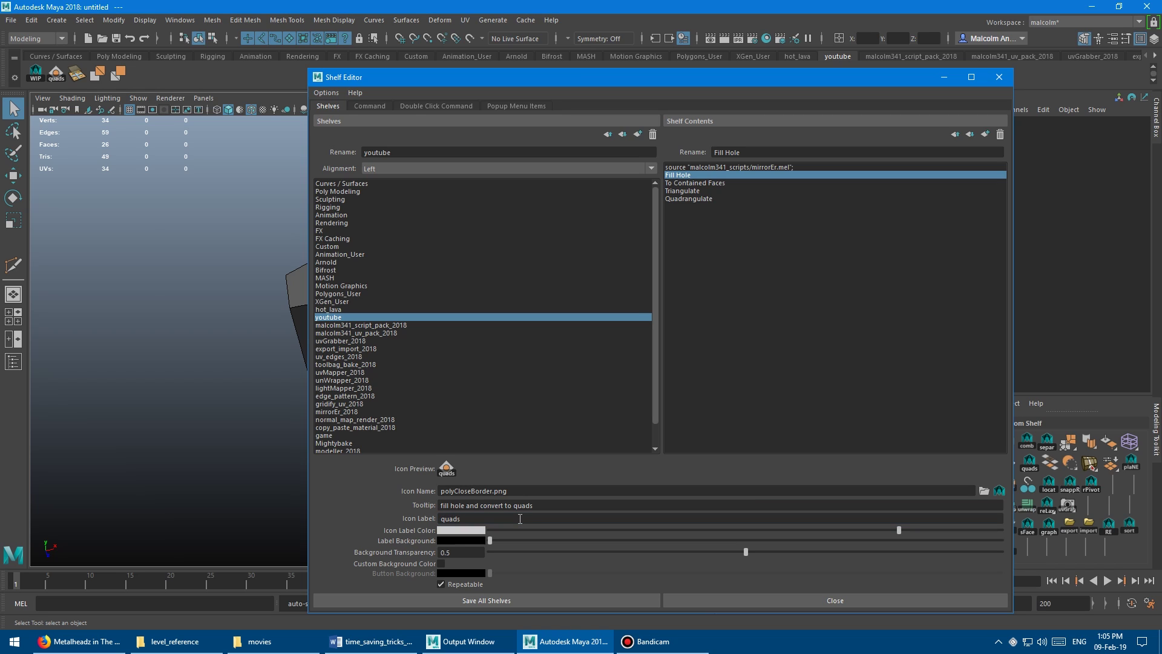
{"action": "left_click", "coordinate": [515, 599]}
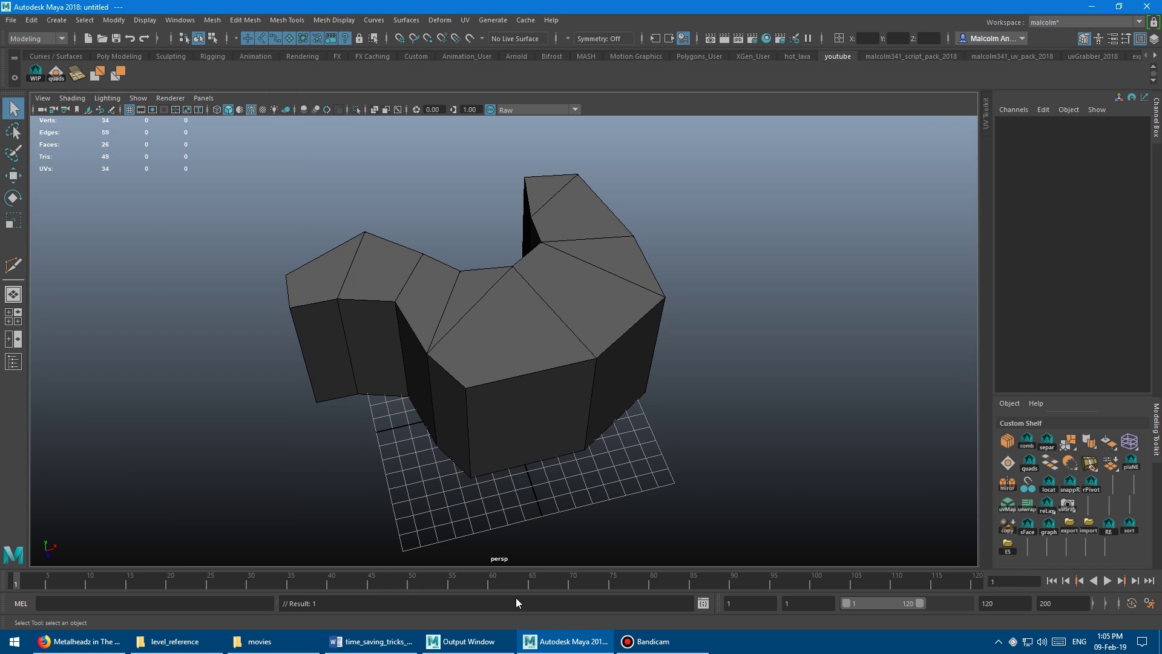
- Select the mesh's top faces and delete them, leaving the top open
{"action": "left_click", "coordinate": [60, 77]}
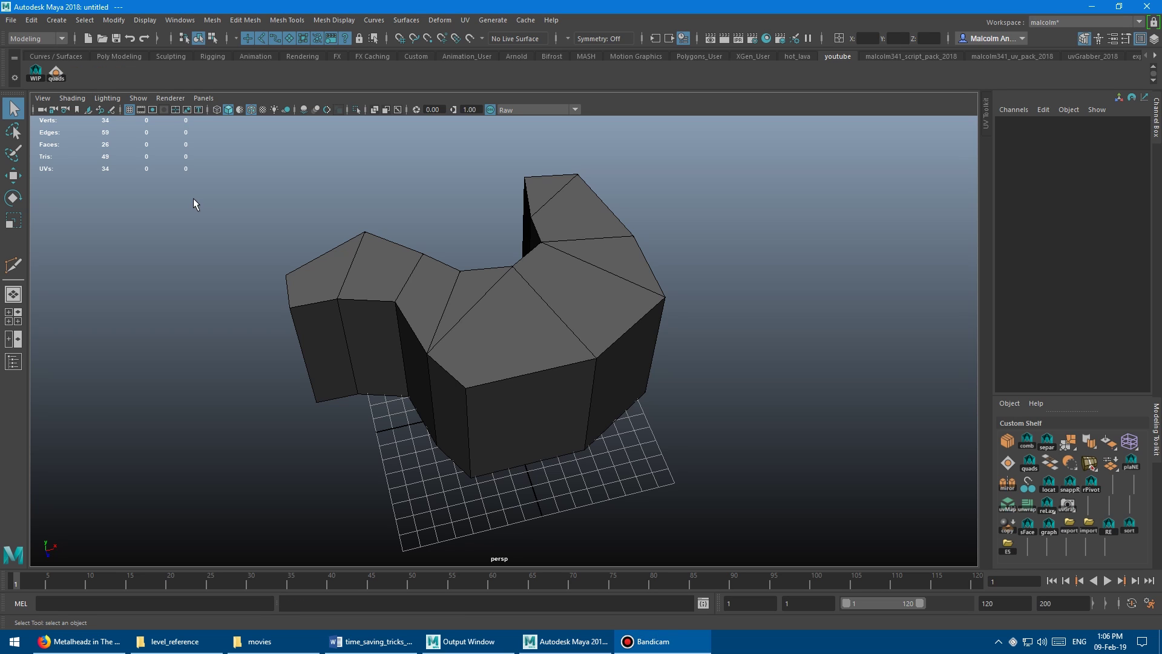
{"action": "right_click_drag", "start_coordinate": [319, 243], "coordinate": [347, 224]}
{"action": "key", "text": "Delete"}
{"action": "left_click_drag", "start_coordinate": [347, 224], "coordinate": [405, 264], "text": "alt"}
{"action": "left_click_drag", "start_coordinate": [383, 210], "coordinate": [209, 161], "text": "alt"}
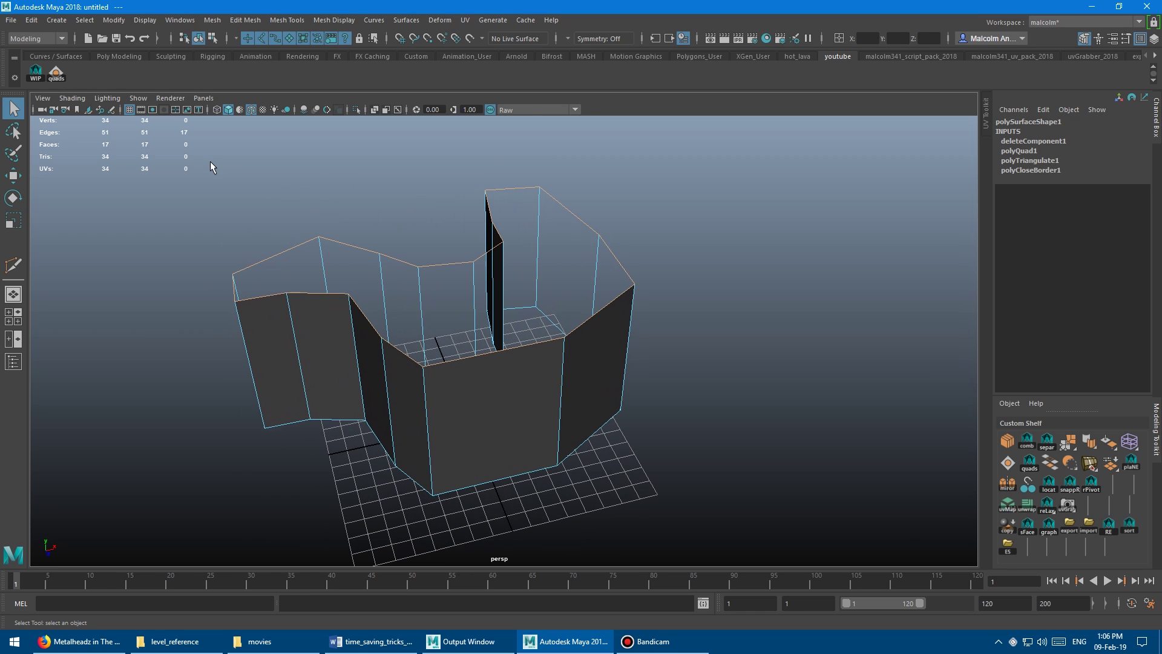
- Cap the open top with quad faces using the quads shelf button
{"action": "left_click", "coordinate": [58, 74]}
{"action": "left_click_drag", "start_coordinate": [364, 179], "coordinate": [310, 255], "text": "alt"}
{"action": "left_click", "coordinate": [455, 230]}
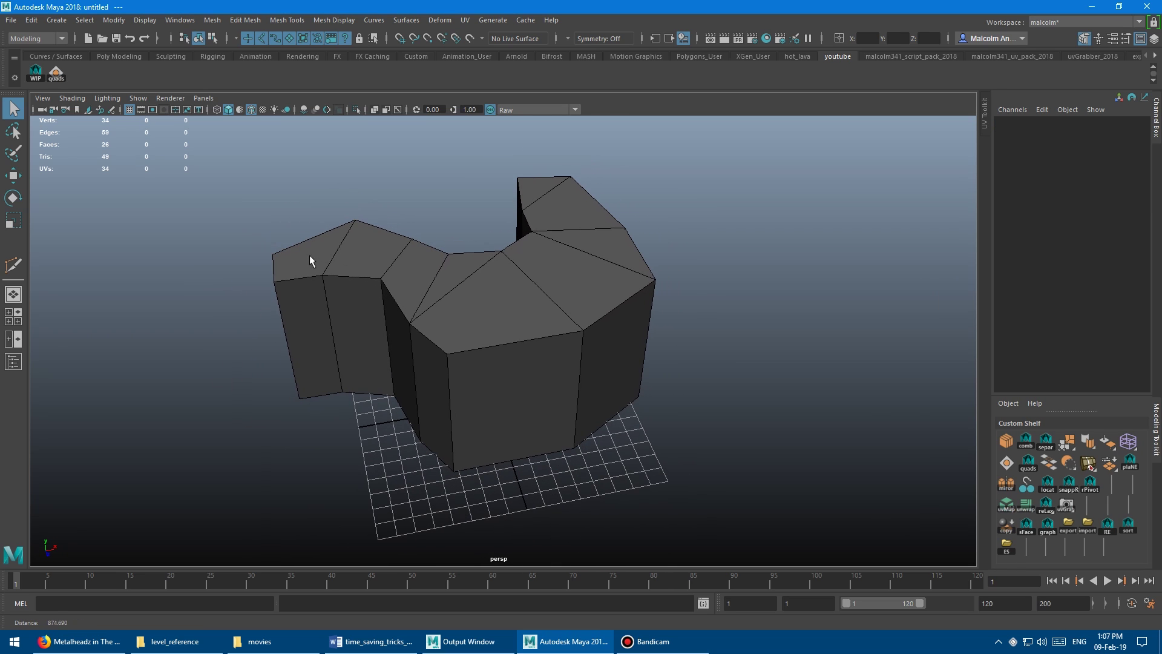
- Delete the mesh's 17 side faces, leaving a flat surface
{"action": "left_click", "coordinate": [332, 258]}
{"action": "right_click_drag", "start_coordinate": [350, 256], "coordinate": [318, 252]}
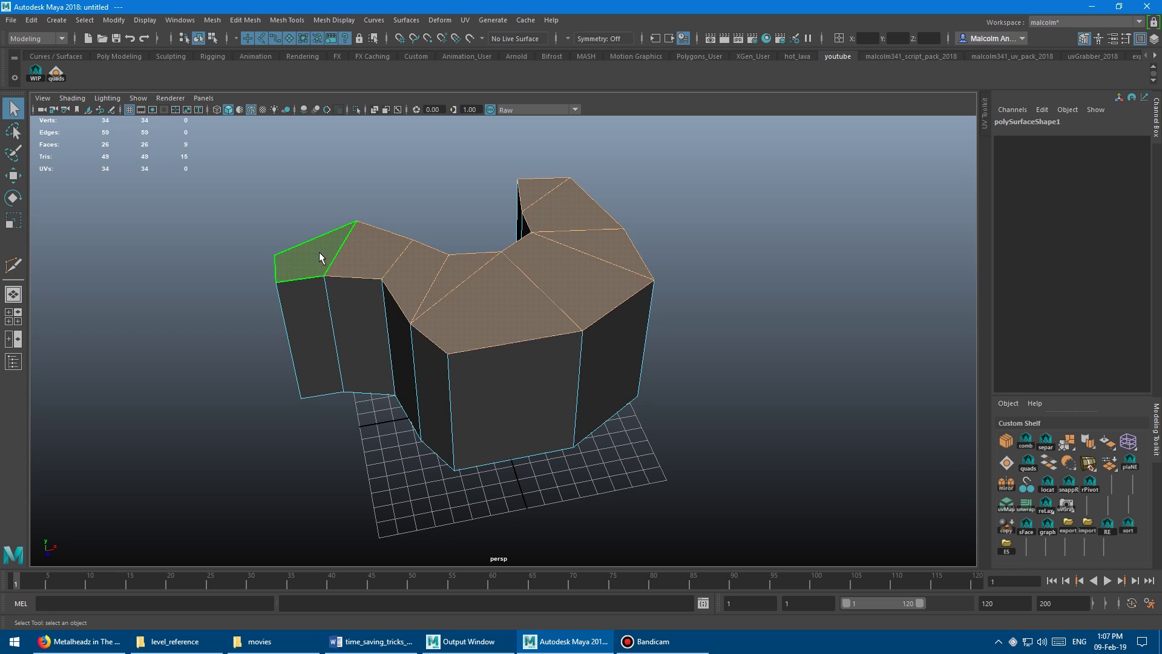
{"action": "left_click_drag", "start_coordinate": [358, 261], "coordinate": [466, 283], "text": "alt"}
{"action": "key", "text": "Delete"}
{"action": "right_click_drag", "start_coordinate": [455, 269], "coordinate": [488, 271]}
{"action": "left_click_drag", "start_coordinate": [488, 271], "coordinate": [389, 298], "text": "alt"}
- Delete the seven interior edges so only one flat face remains
{"action": "right_click_drag", "start_coordinate": [389, 299], "coordinate": [324, 277]}
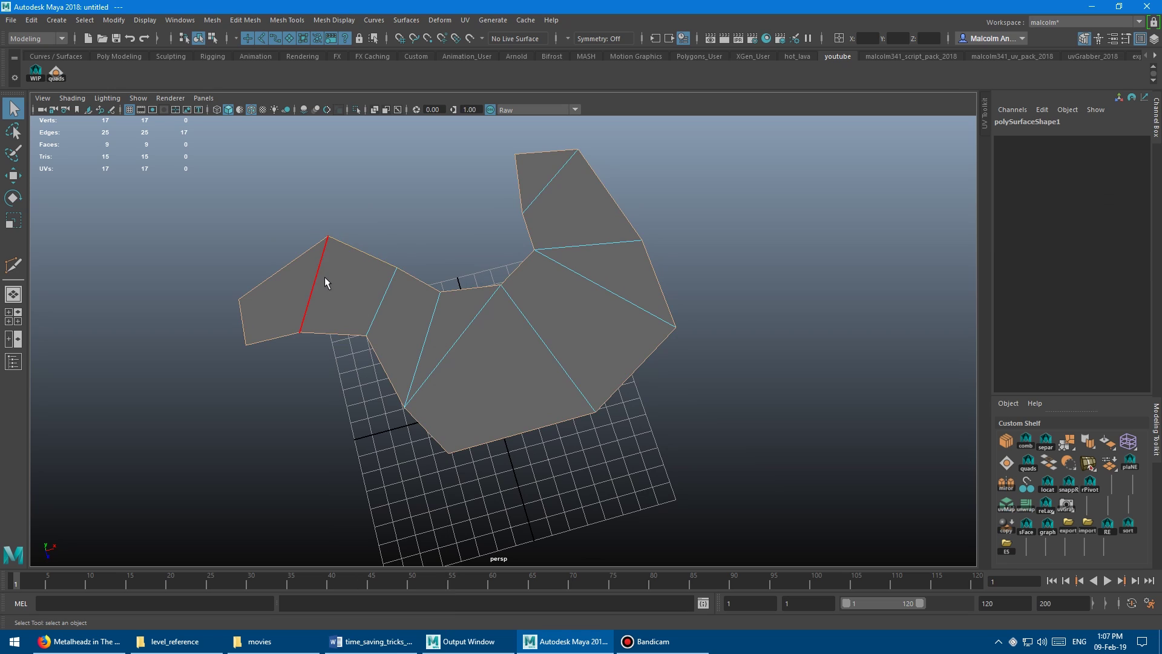
{"action": "left_click", "coordinate": [321, 278]}
{"action": "left_click", "coordinate": [386, 308], "text": "shift"}
{"action": "left_click", "coordinate": [425, 332], "text": "shift"}
{"action": "left_click", "coordinate": [466, 351], "text": "shift"}
{"action": "left_click", "coordinate": [532, 330], "text": "shift"}
{"action": "left_click", "coordinate": [565, 280], "text": "shift"}
{"action": "left_click", "coordinate": [568, 247], "text": "shift"}
{"action": "key", "text": "Delete"}
{"action": "right_click_drag", "start_coordinate": [581, 216], "coordinate": [642, 225]}
{"action": "left_click_drag", "start_coordinate": [641, 226], "coordinate": [452, 267], "text": "alt"}
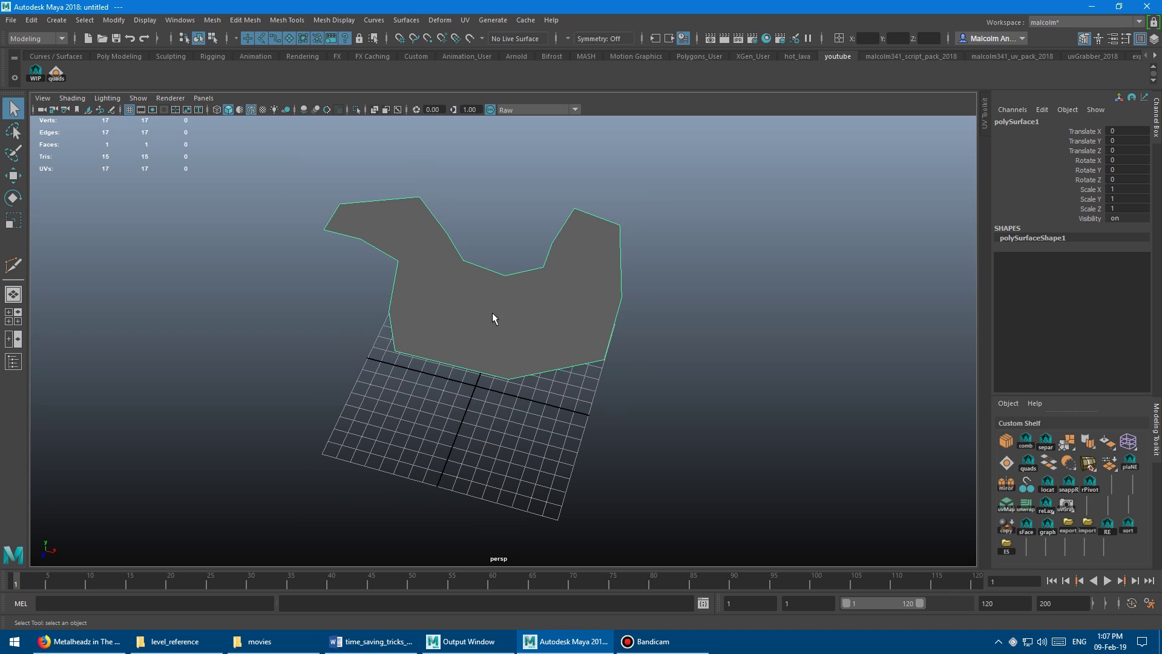
- Test the quads shelf button on the single flat face
{"action": "left_click_drag", "start_coordinate": [492, 313], "coordinate": [376, 241], "text": "alt"}
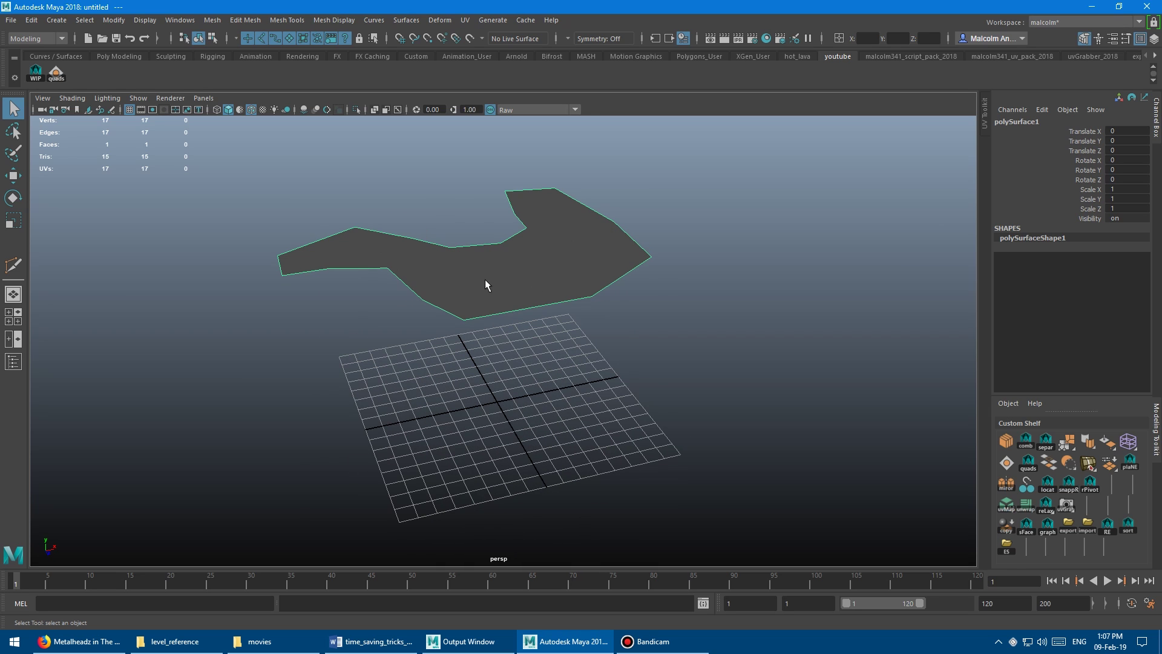
{"action": "left_click_drag", "start_coordinate": [486, 281], "coordinate": [547, 288], "text": "alt"}
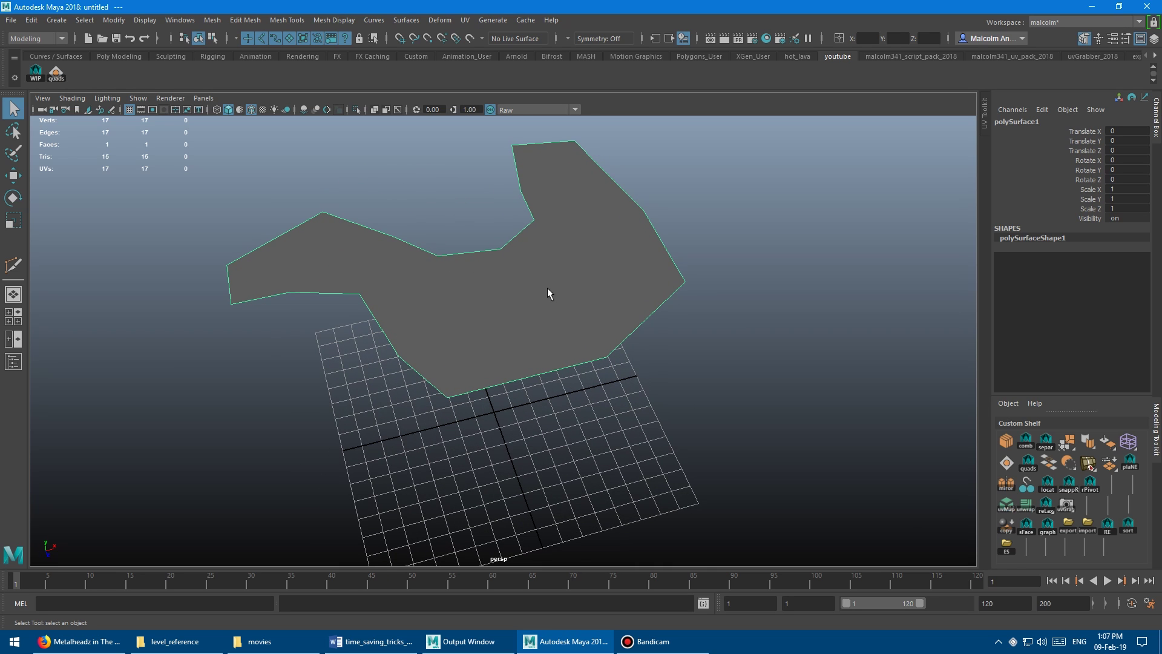
{"action": "key", "text": "w"}
{"action": "left_click_drag", "start_coordinate": [381, 184], "coordinate": [328, 219], "text": "alt"}
{"action": "right_click_drag", "start_coordinate": [327, 220], "coordinate": [352, 245]}
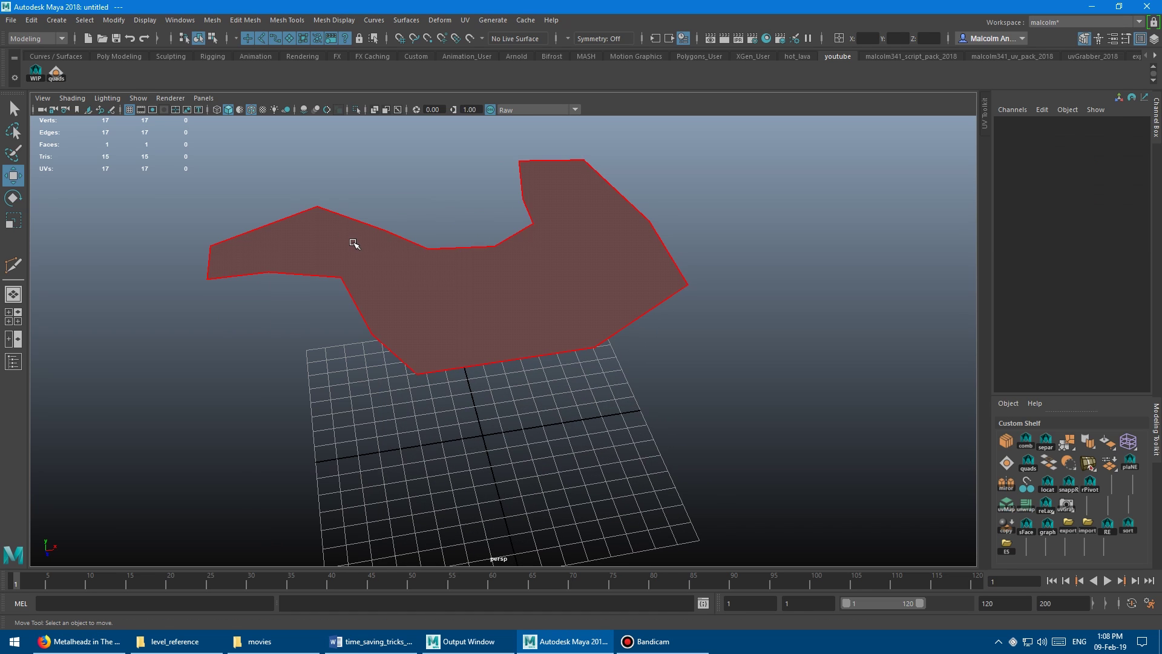
{"action": "left_click", "coordinate": [353, 245]}
{"action": "left_click", "coordinate": [57, 73]}
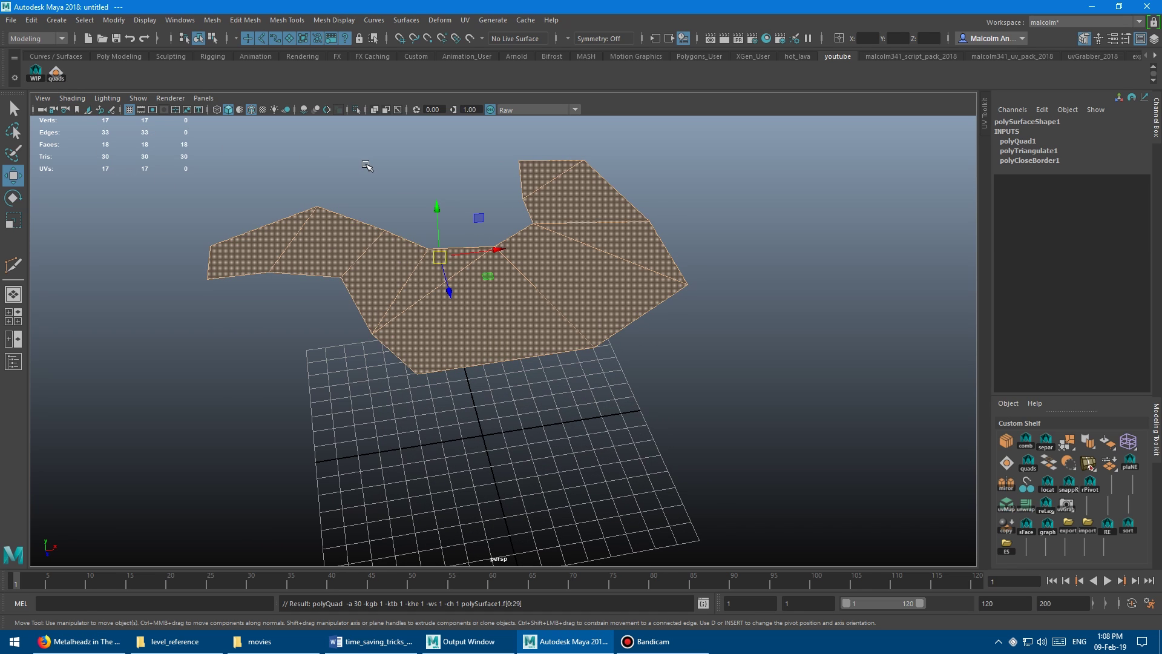
{"action": "mouse_move", "coordinate": [381, 169]}
{"action": "left_mouse_down", "text": "alt"}
{"action": "mouse_move", "coordinate": [380, 191]}
{"action": "mouse_move", "coordinate": [381, 169]}
{"action": "mouse_move", "coordinate": [369, 175]}
{"action": "left_mouse_up", "text": "alt"}
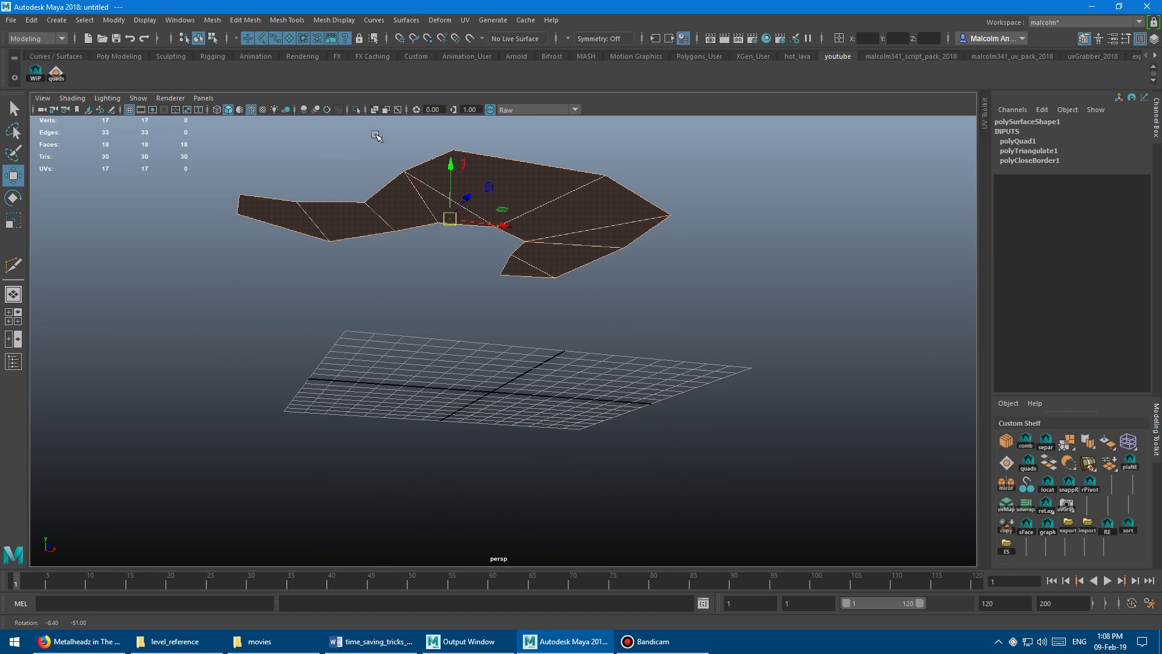
- Delete one resulting face, then undo back to the single 17-sided face
{"action": "left_click", "coordinate": [345, 280]}
{"action": "left_click", "coordinate": [347, 229]}
{"action": "key", "text": "Delete"}
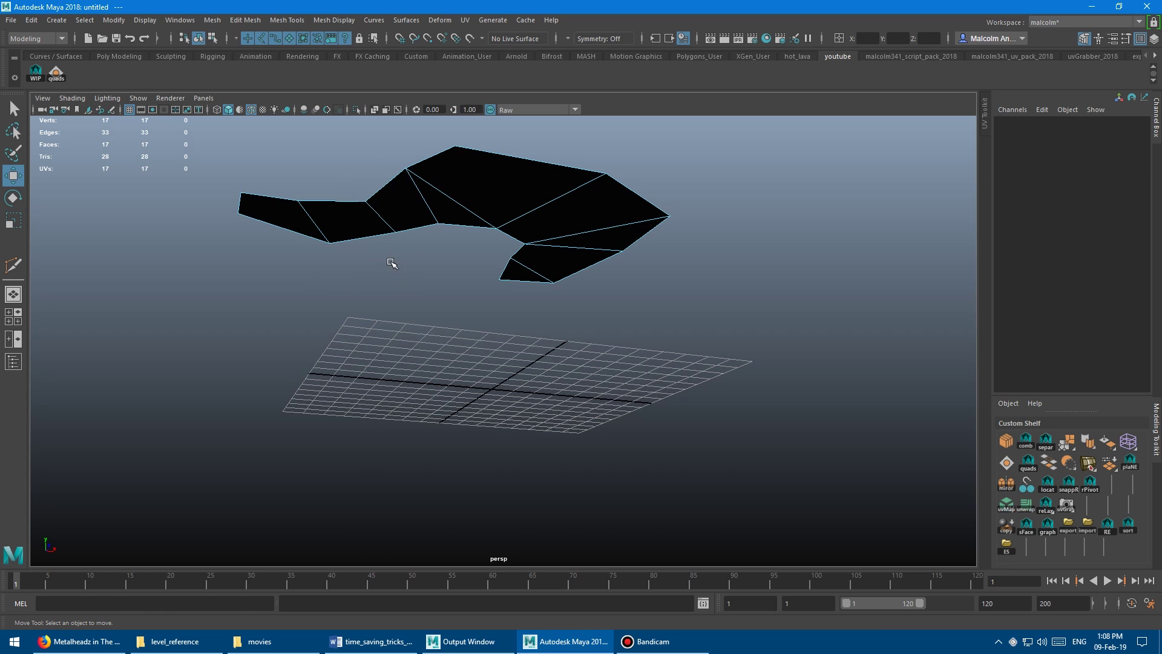
{"action": "left_click_drag", "start_coordinate": [389, 260], "coordinate": [483, 332], "text": "alt"}
{"action": "key", "text": "ctrl+Delete"}
{"action": "left_click_drag", "start_coordinate": [342, 232], "coordinate": [315, 235], "text": "alt"}
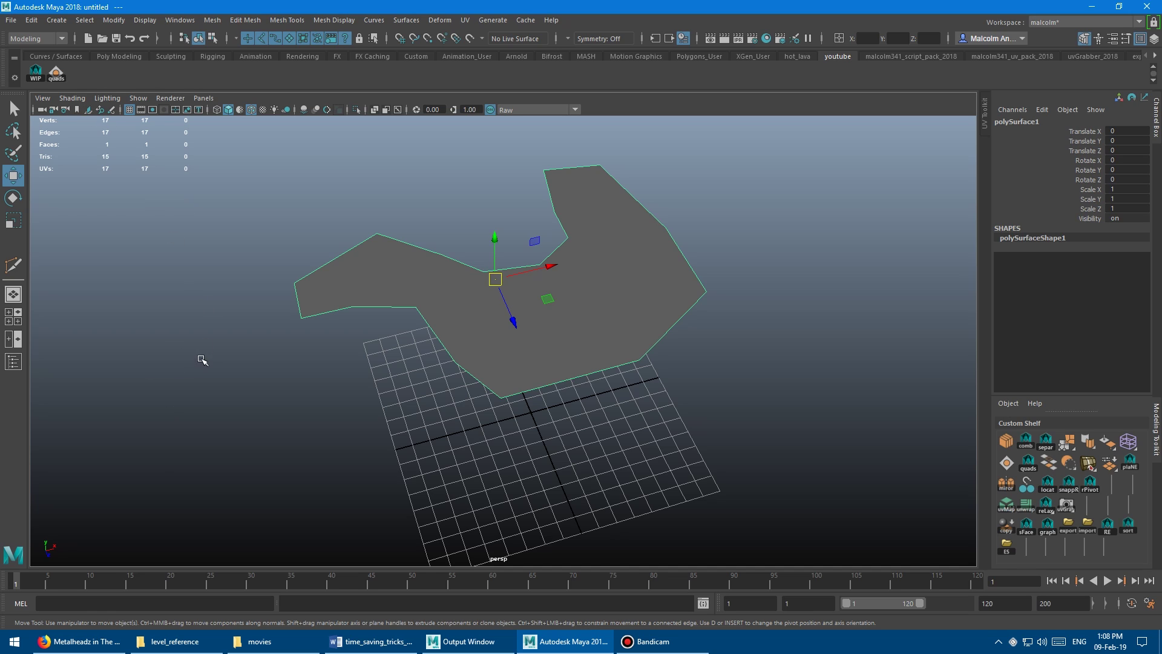
- Turn the command-line text 'akdjfkjds' into a MEL button on the youtube shelf
{"action": "left_click", "coordinate": [130, 603]}
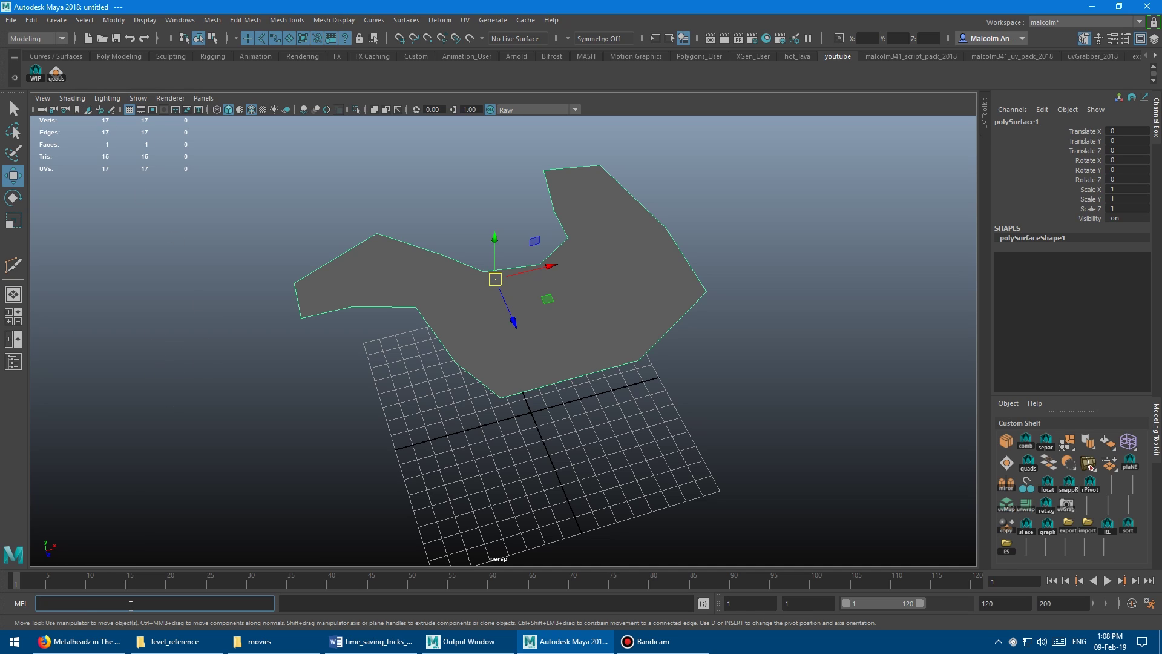
{"action": "type", "text": "akdjfkjds"}
{"action": "double_click", "coordinate": [40, 604]}
{"action": "middle_click_drag", "start_coordinate": [94, 75], "coordinate": [94, 75]}
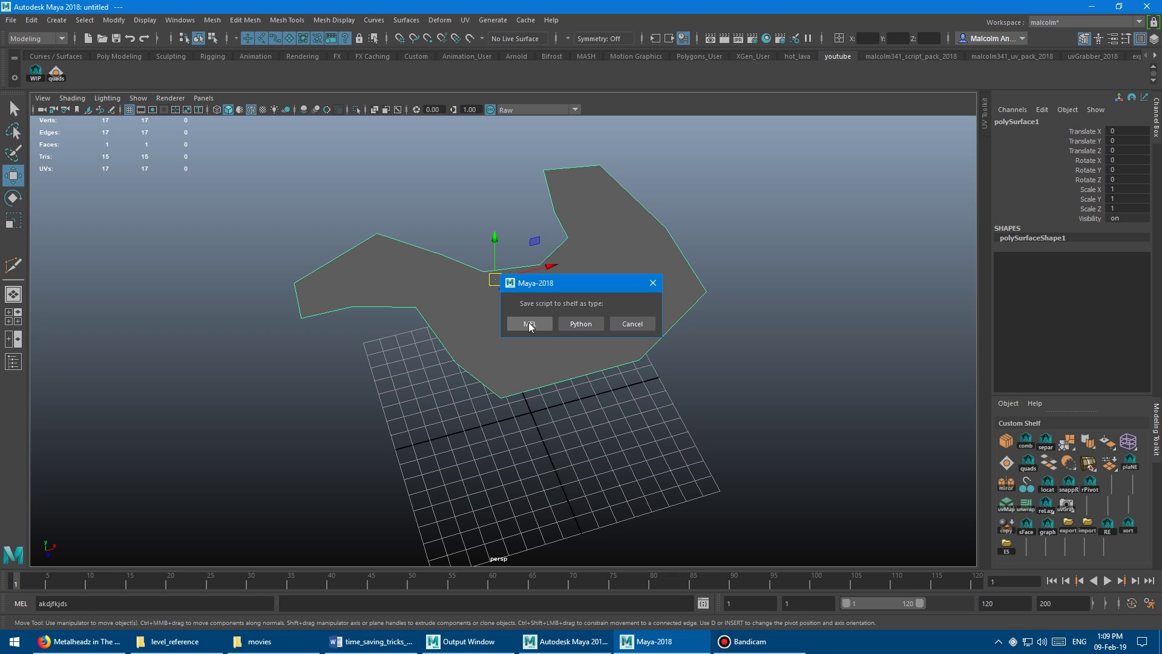
{"action": "left_click", "coordinate": [528, 323]}
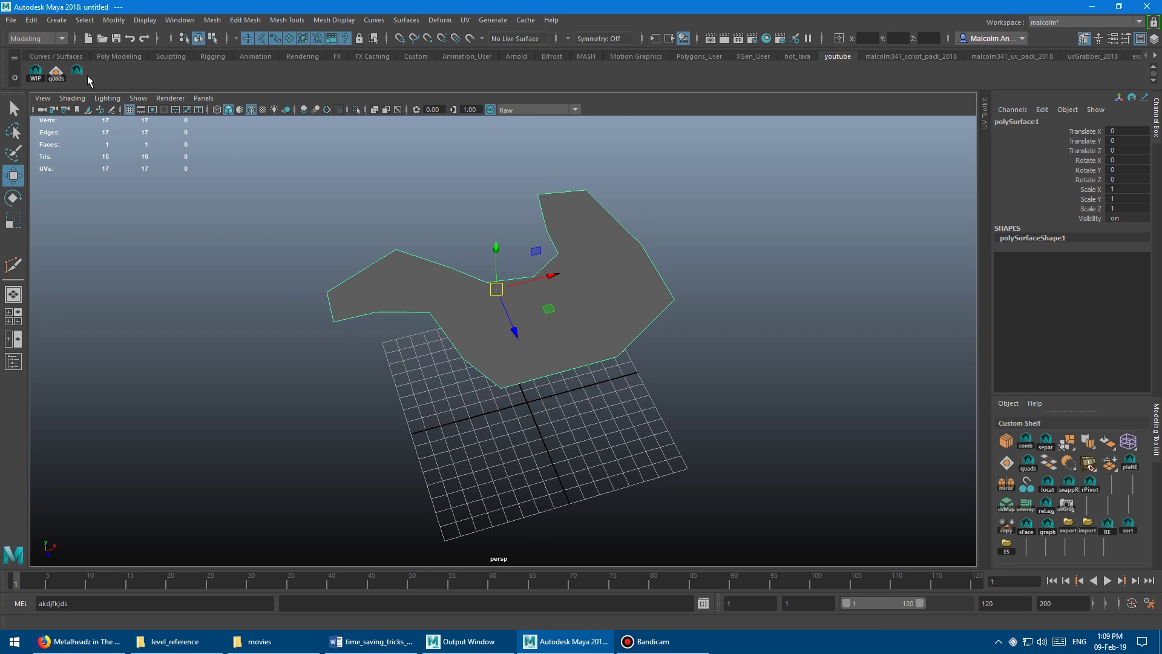
- Set the new shelf button's icon label to 'quads2' and save all shelves
{"action": "right_click", "coordinate": [78, 72]}
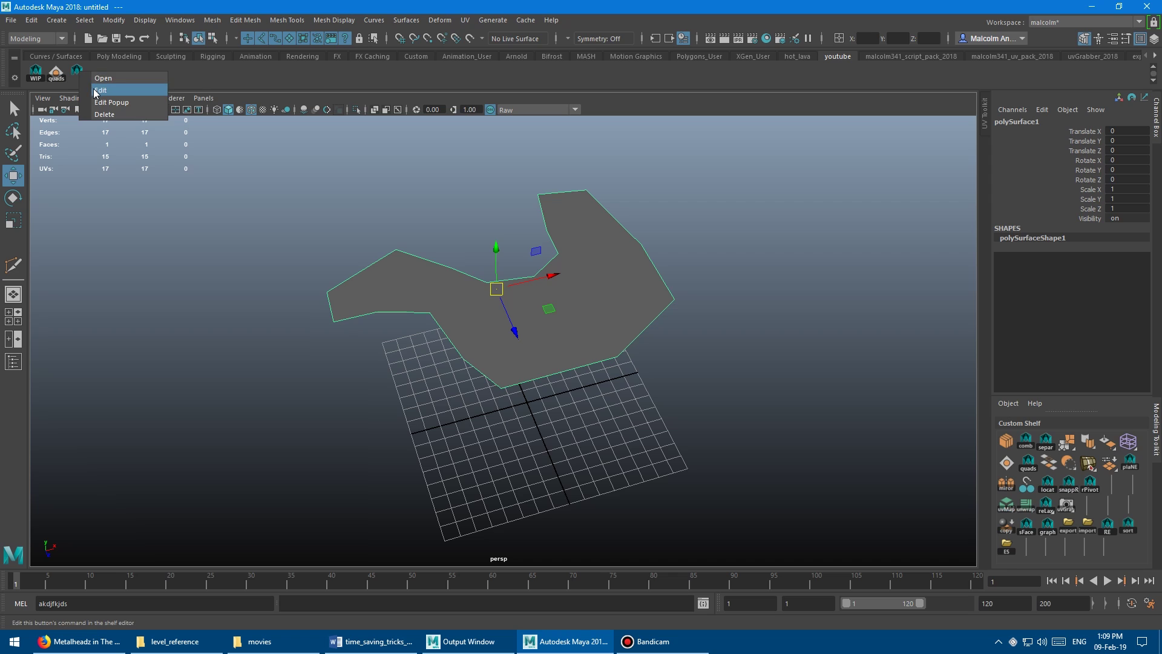
{"action": "left_click", "coordinate": [98, 91]}
{"action": "left_click", "coordinate": [326, 106]}
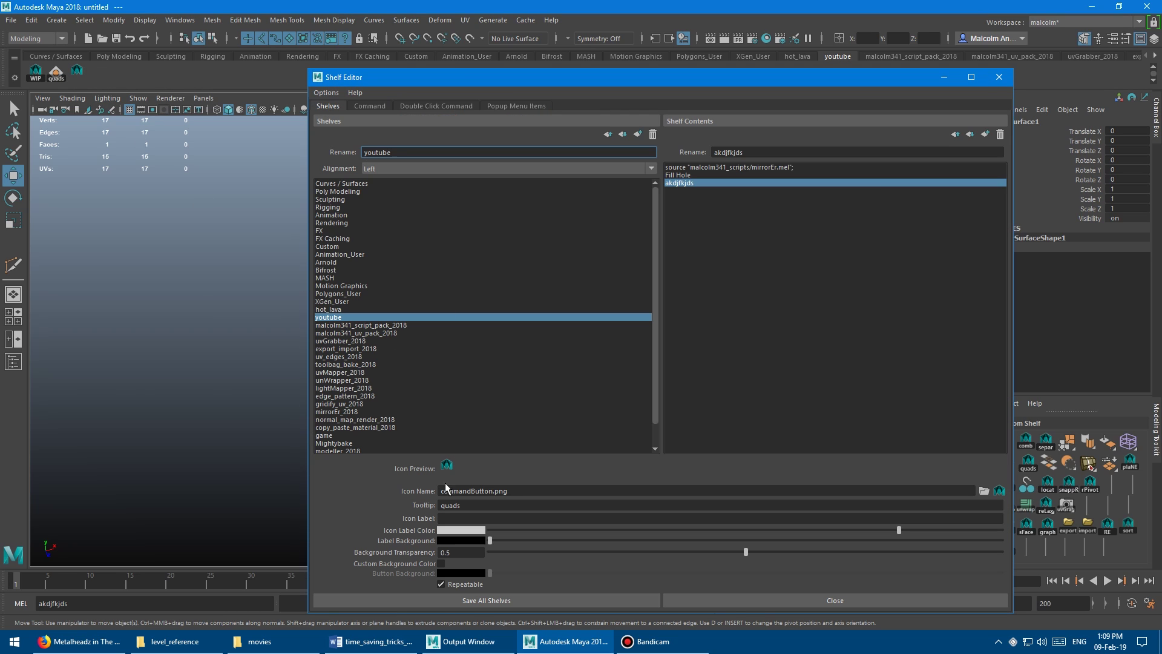
{"action": "left_click", "coordinate": [495, 519]}
{"action": "type", "text": "q"}
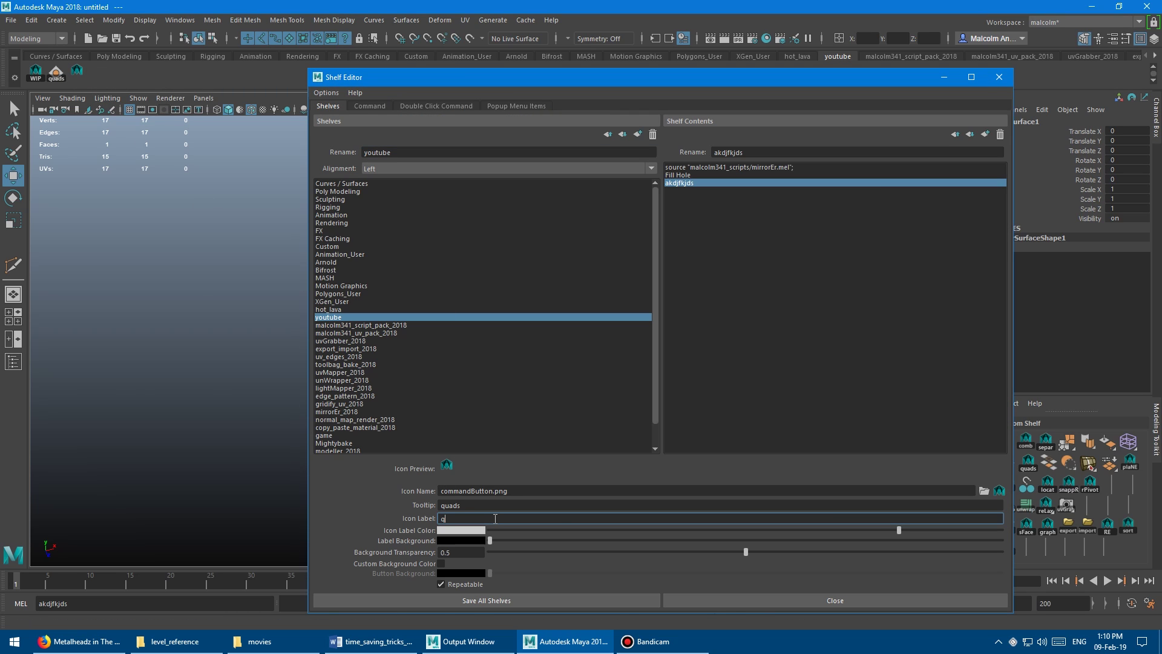
{"action": "type", "text": "uads"}
{"action": "key", "text": "Return"}
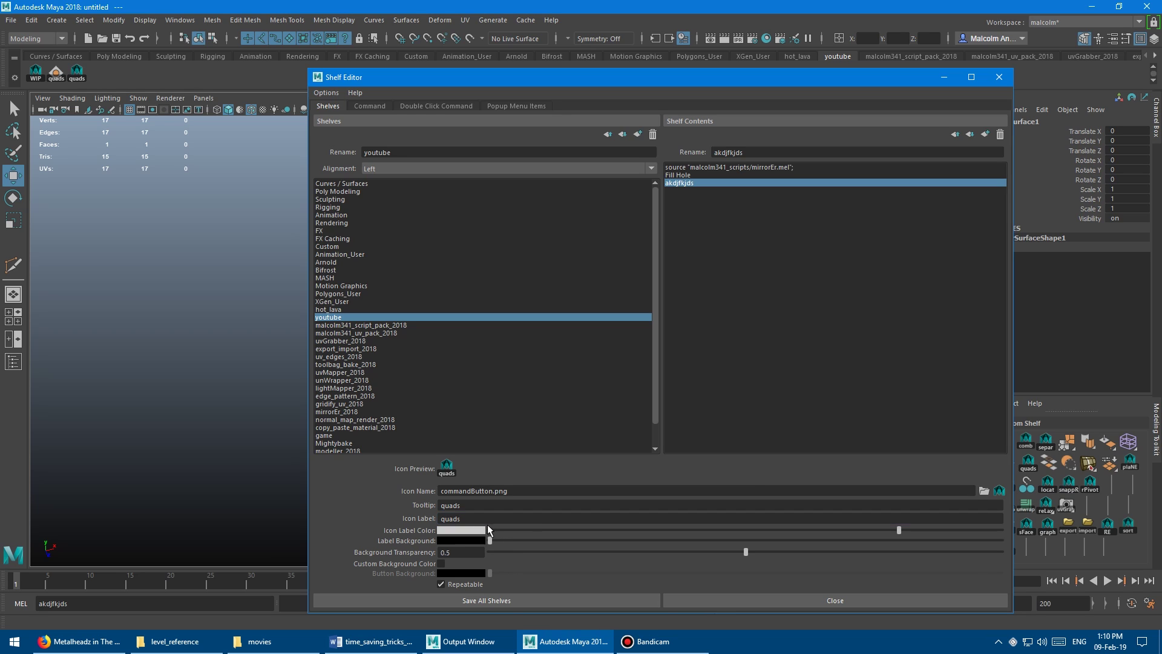
{"action": "left_click", "coordinate": [484, 518]}
{"action": "key", "text": "Return"}
{"action": "left_click", "coordinate": [506, 600]}
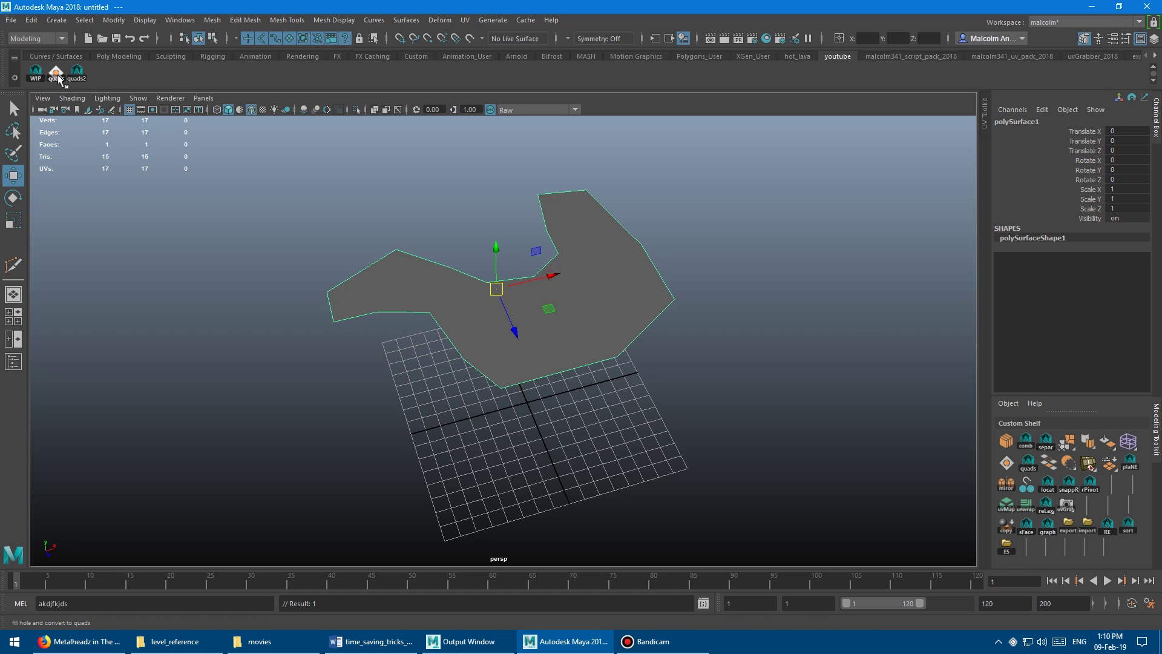
- Copy the quads button's four command lines into the quads2 button's command
{"action": "right_click", "coordinate": [58, 80]}
{"action": "left_click", "coordinate": [77, 93]}
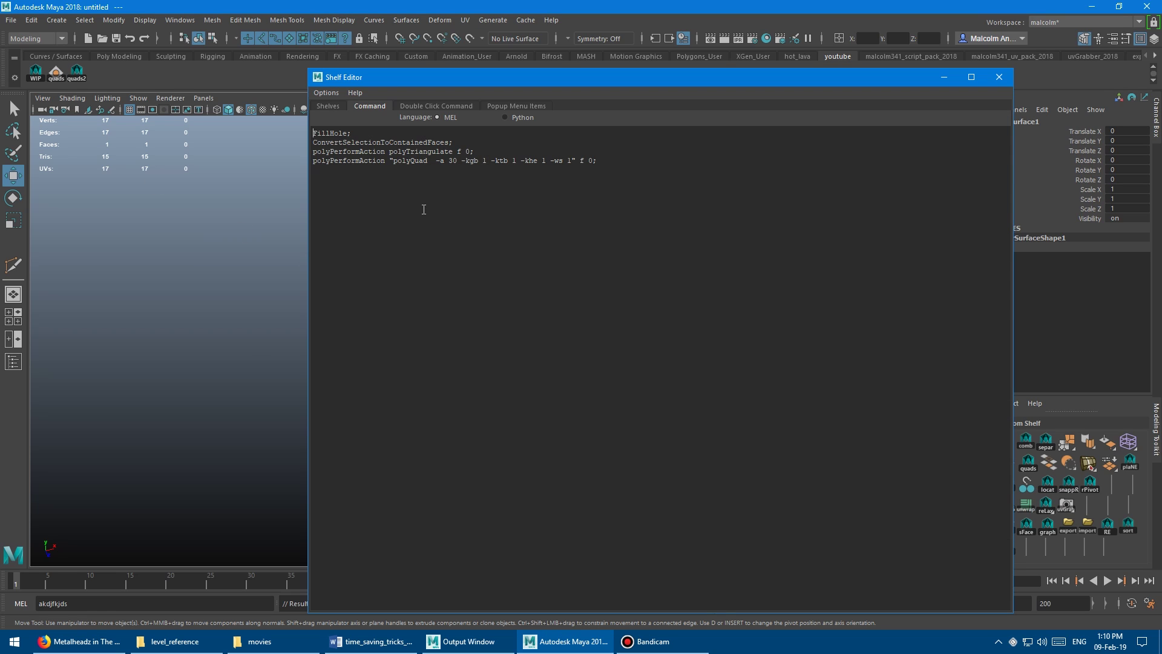
{"action": "left_click_drag", "start_coordinate": [313, 134], "coordinate": [558, 169]}
{"action": "key", "text": "ctrl+c"}
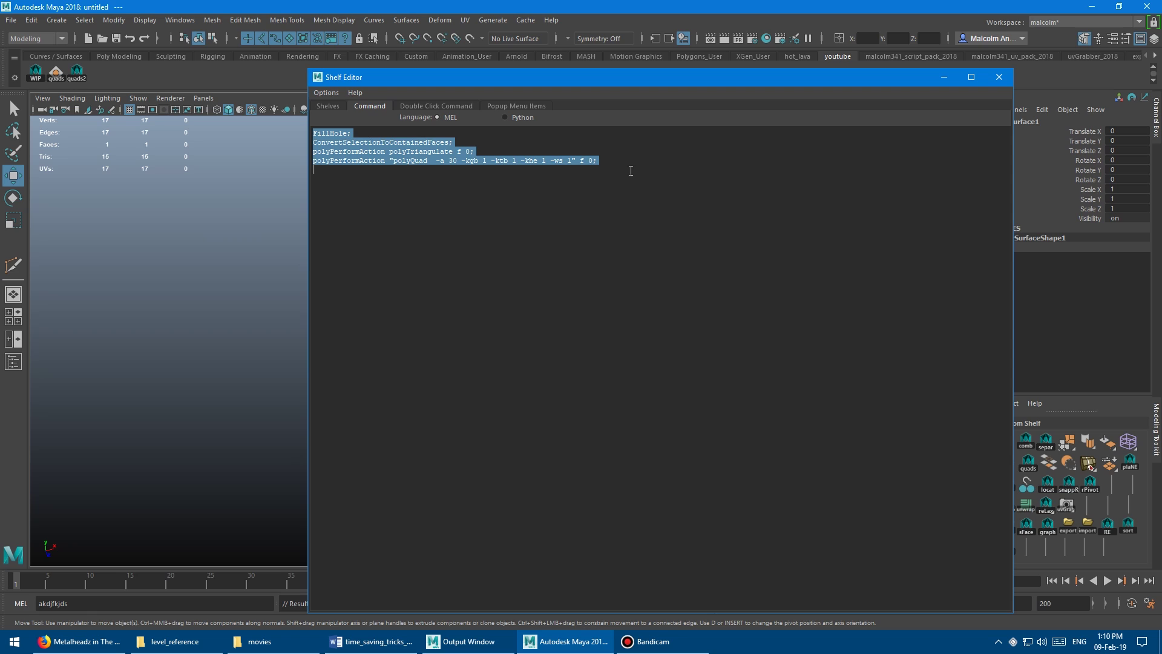
{"action": "left_click", "coordinate": [999, 78]}
{"action": "right_click", "coordinate": [78, 72]}
{"action": "left_click", "coordinate": [94, 90]}
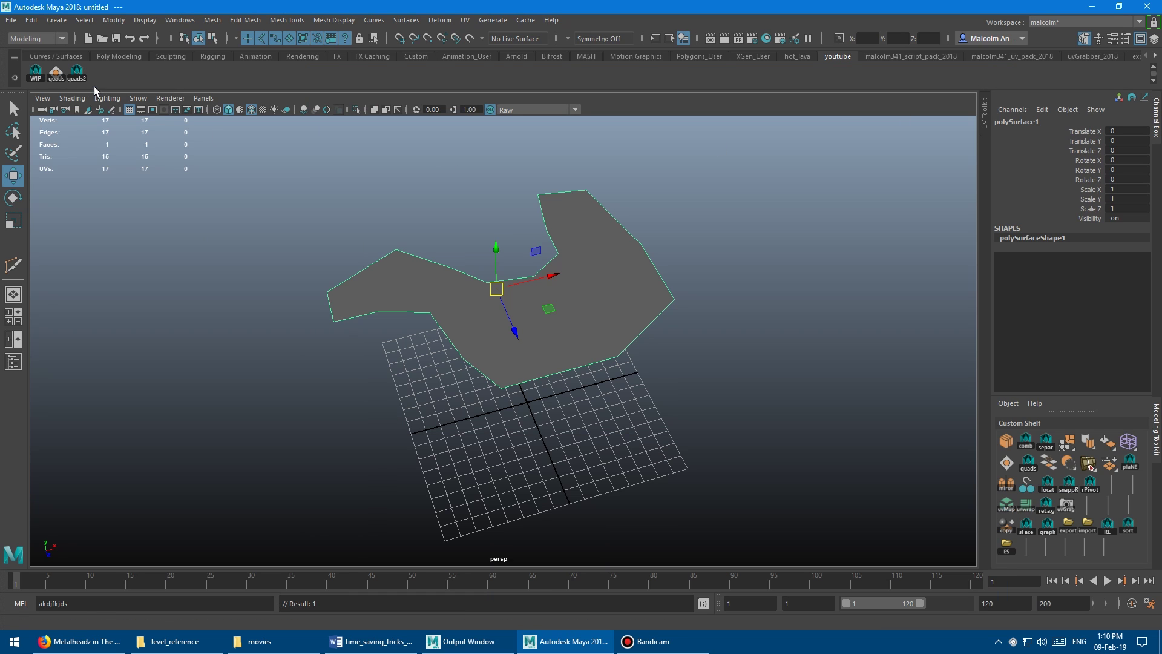
{"action": "double_click", "coordinate": [339, 134]}
{"action": "key", "text": "ctrl+v"}
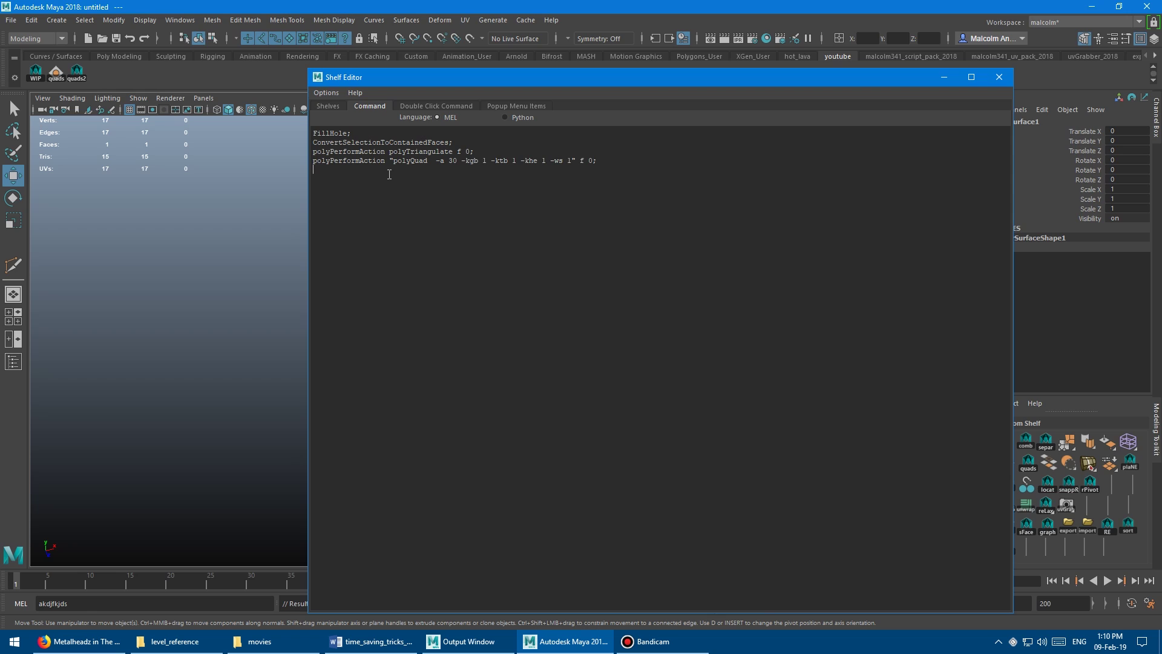
- Remove the FillHole and ConvertSelectionToContainedFaces lines, then save all shelves
{"action": "left_click", "coordinate": [358, 133]}
{"action": "key", "text": "shift+Home"}
{"action": "key", "text": "Delete"}
{"action": "key", "text": "Delete"}
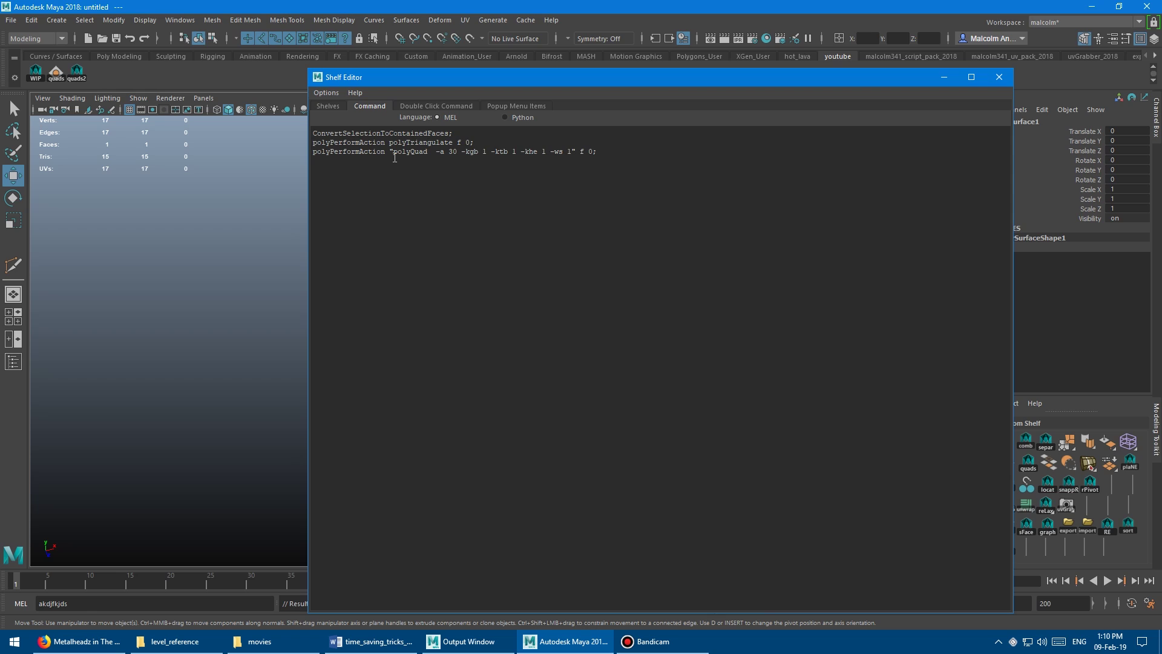
{"action": "key", "text": "shift+End"}
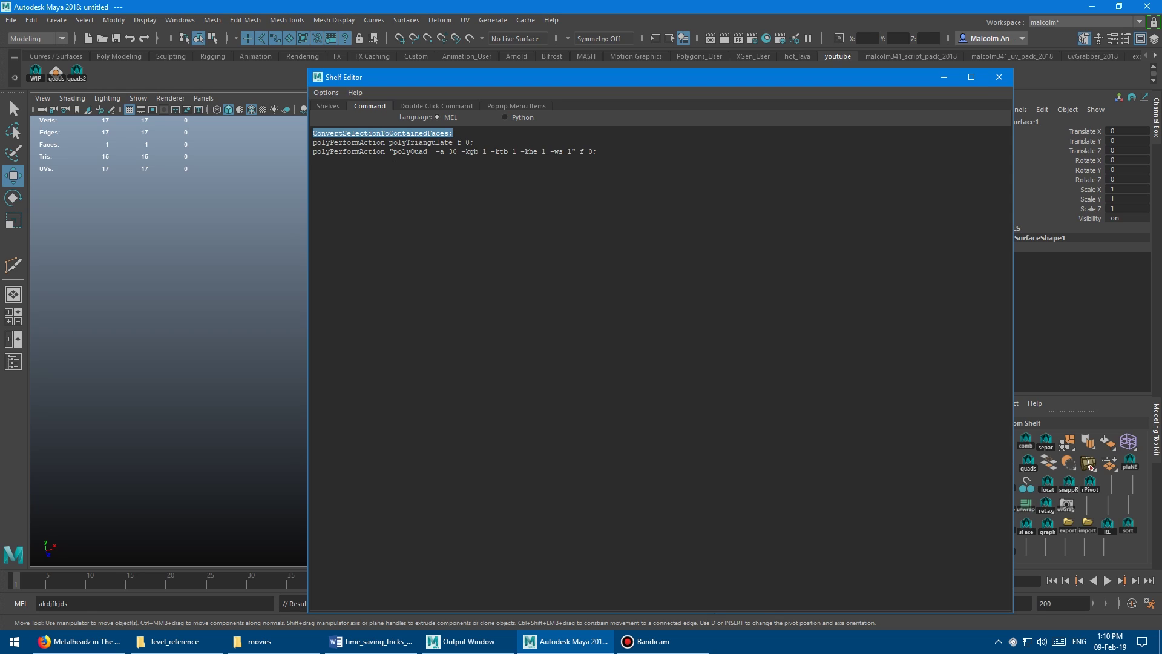
{"action": "key", "text": "Delete"}
{"action": "key", "text": "Delete"}
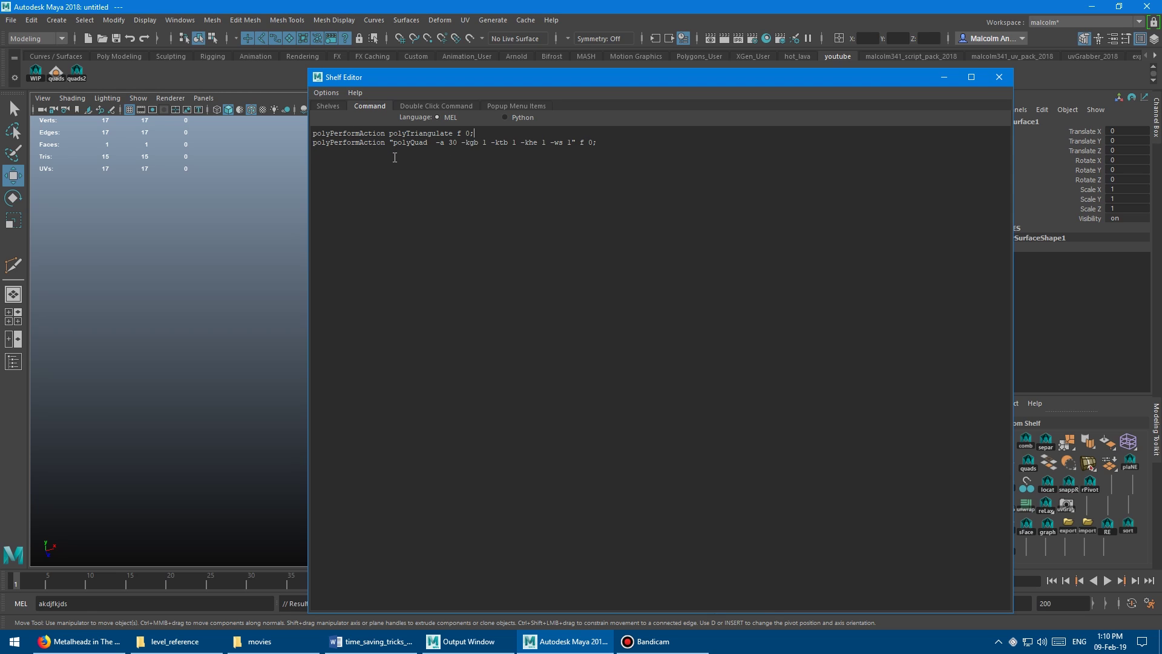
{"action": "left_click", "coordinate": [329, 108]}
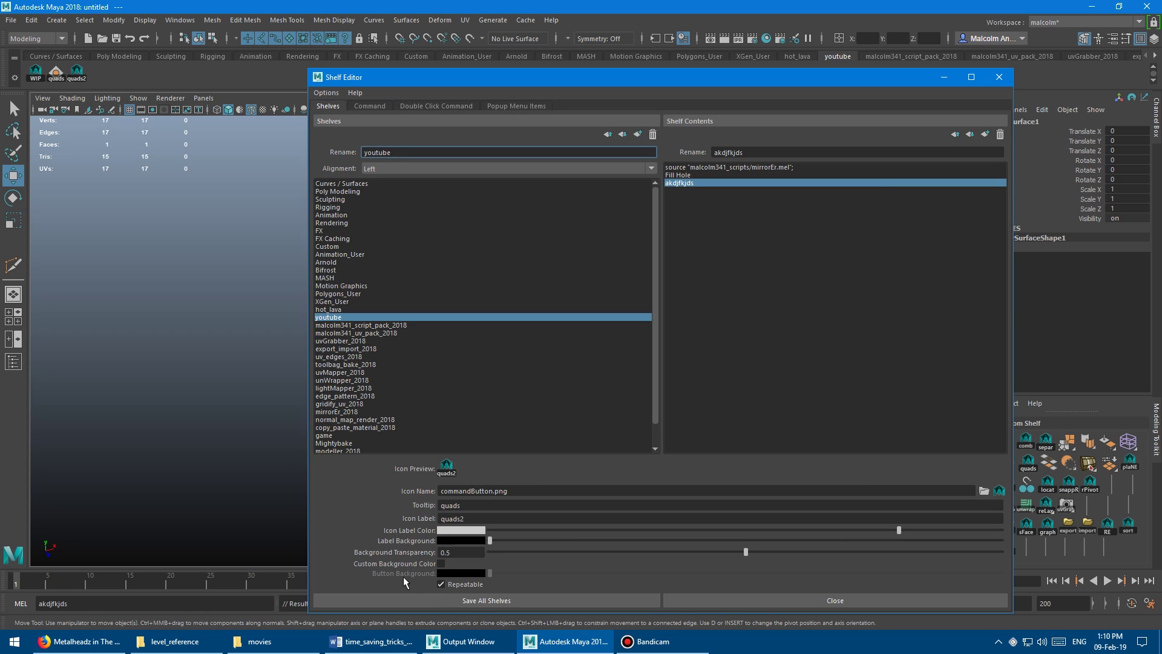
{"action": "left_click", "coordinate": [440, 598]}
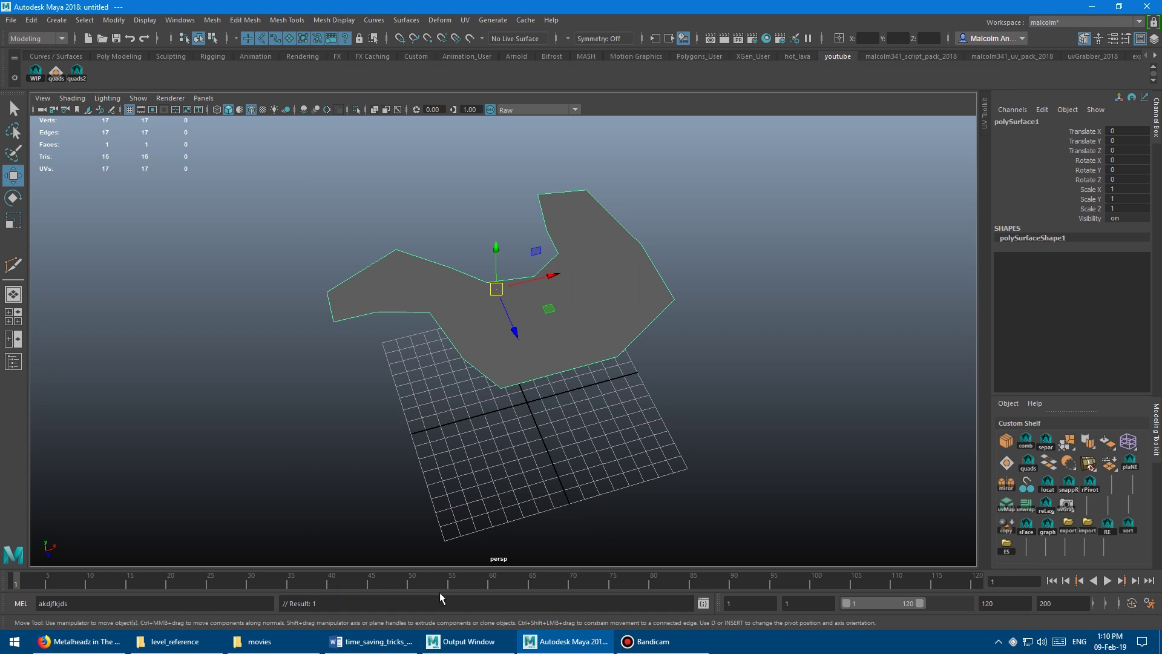
- Relabel the fill-hole shelf button 'Fquads' and save the shelves
{"action": "right_click", "coordinate": [63, 82]}
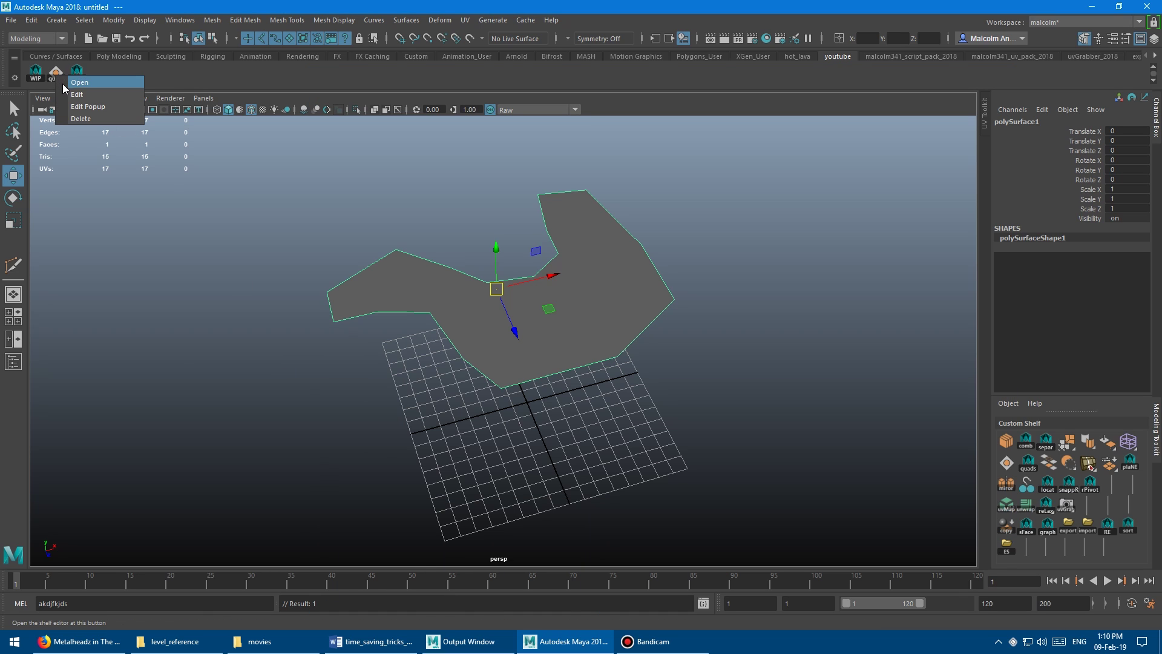
{"action": "left_click", "coordinate": [78, 91]}
{"action": "left_click", "coordinate": [337, 110]}
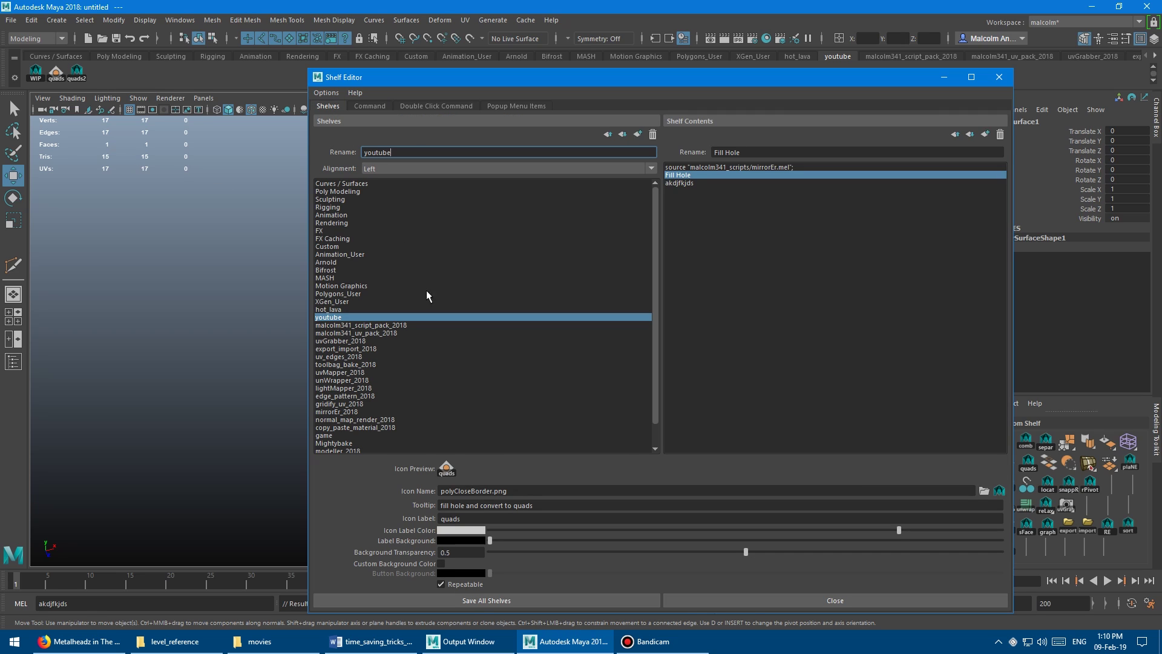
{"action": "left_click", "coordinate": [495, 518]}
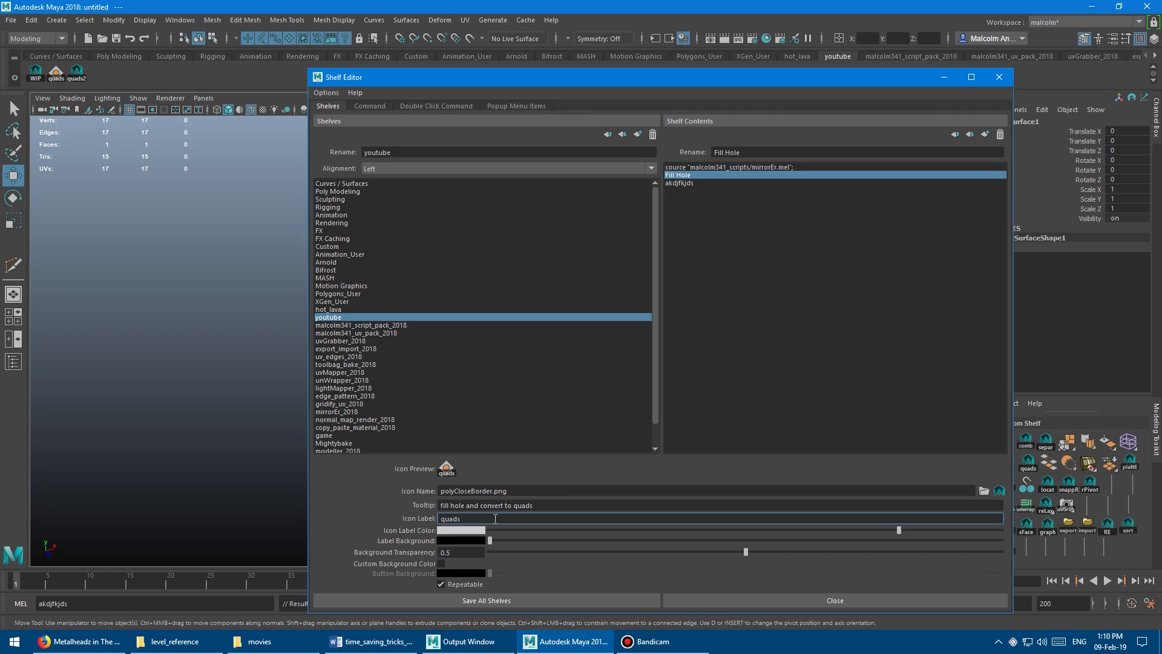
{"action": "type", "text": "F"}
{"action": "left_click", "coordinate": [514, 600]}
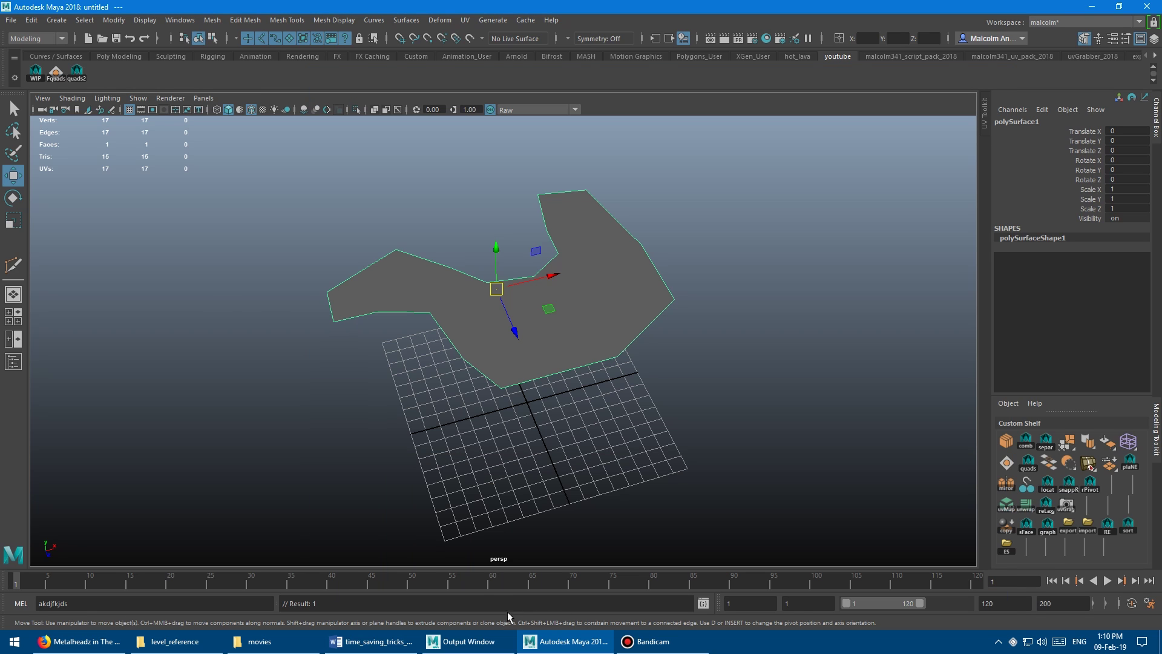
- Rename the quads2 button's label to 'quads' and save the shelves
{"action": "right_click", "coordinate": [79, 73]}
{"action": "left_click", "coordinate": [100, 93]}
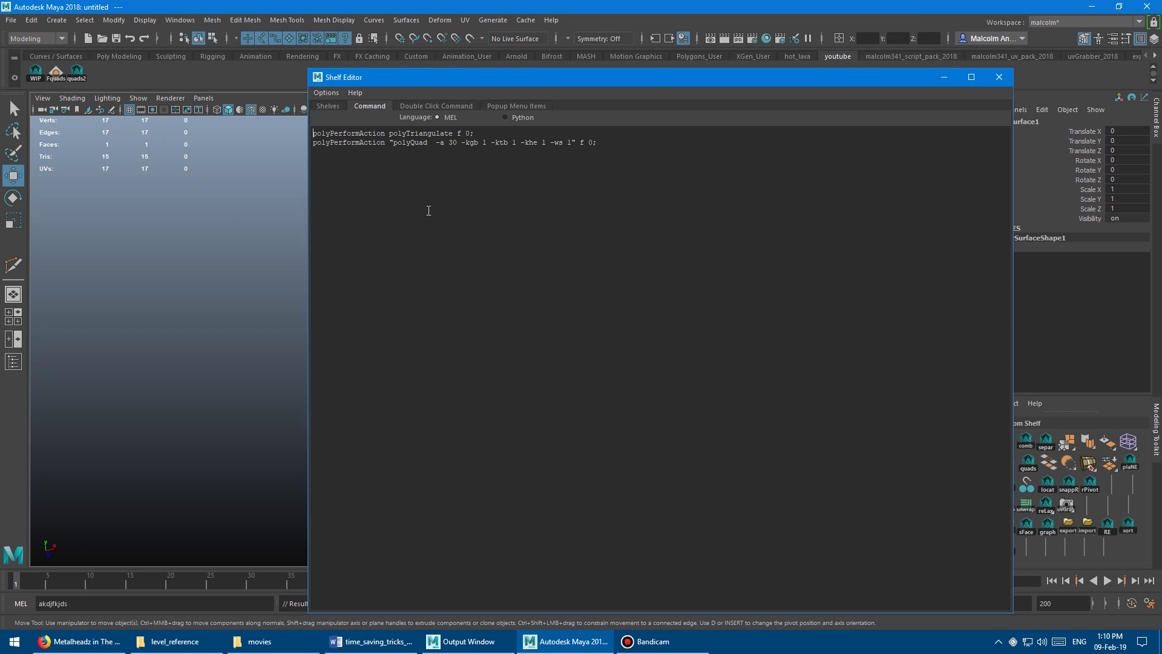
{"action": "left_click", "coordinate": [329, 106]}
{"action": "left_click", "coordinate": [483, 518]}
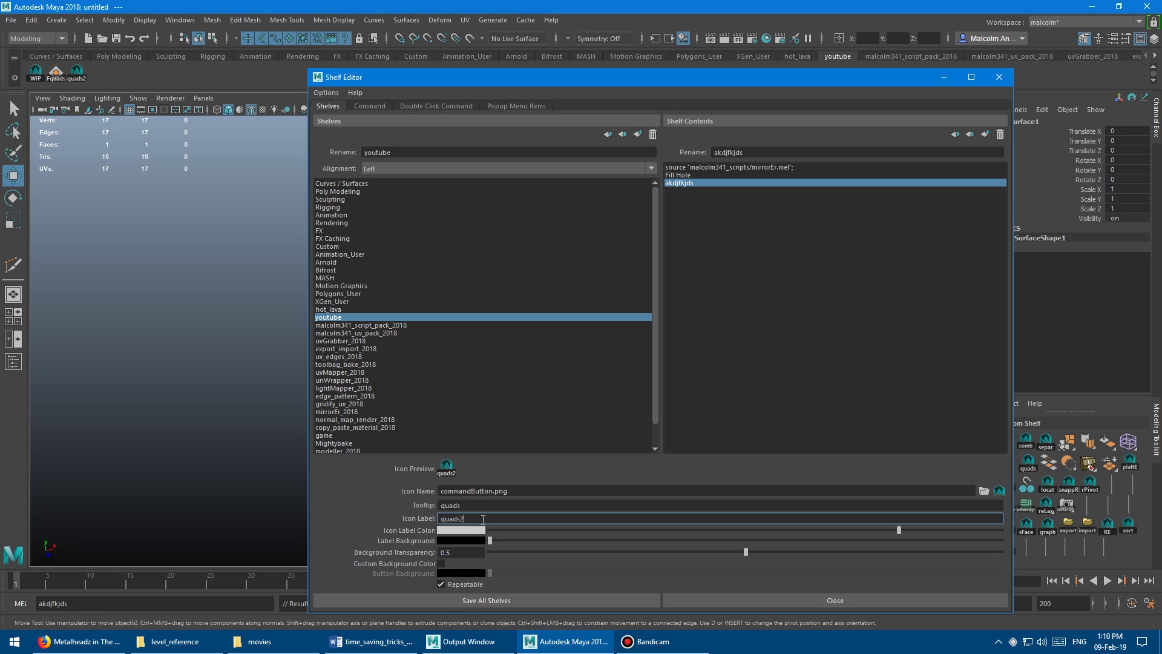
{"action": "key", "text": "BackSpace"}
{"action": "key", "text": "Return"}
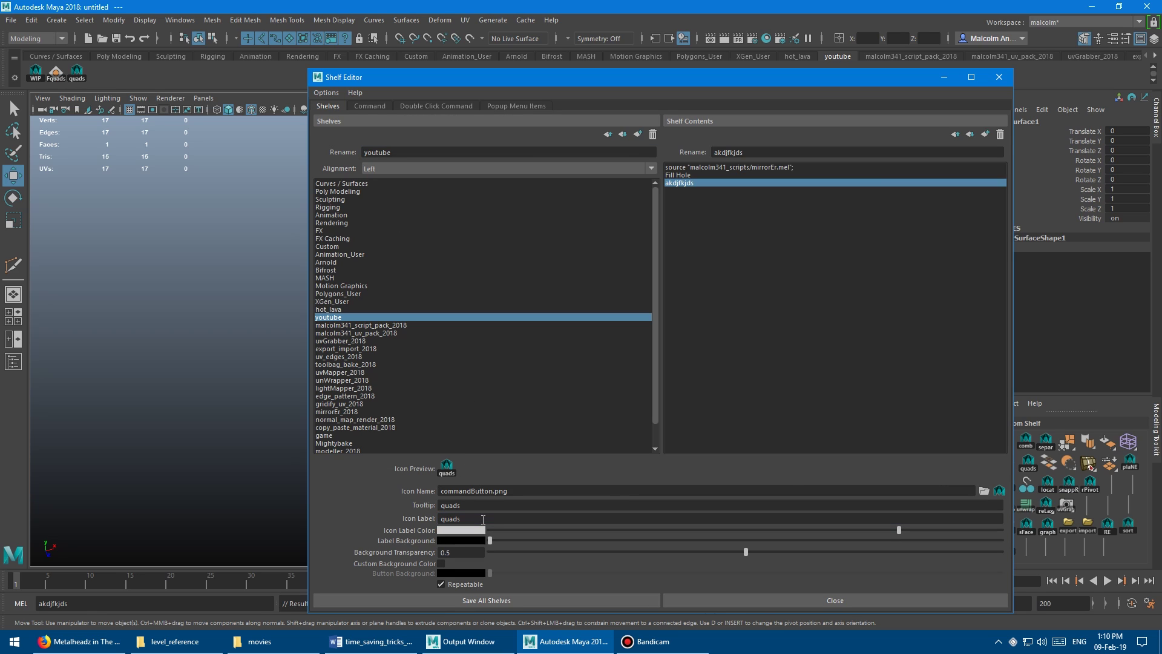
{"action": "left_click", "coordinate": [527, 598]}
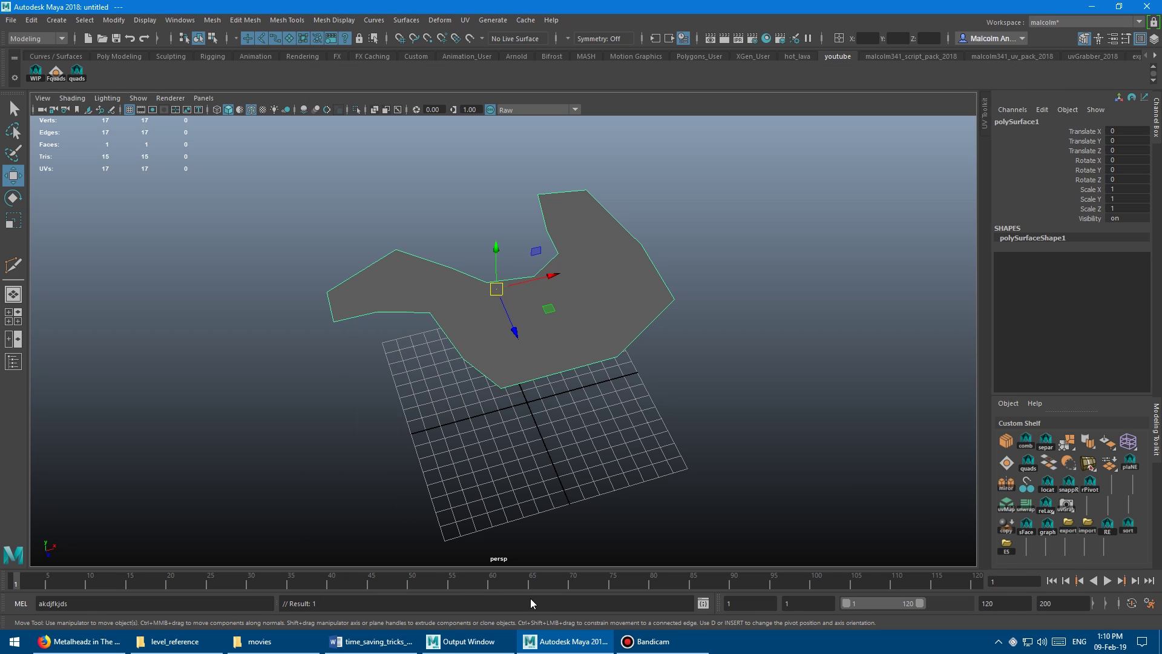
- Split the flat mesh's single face into nine faces with the quads shelf button
{"action": "middle_click_drag", "start_coordinate": [348, 200], "coordinate": [251, 215], "text": "alt"}
{"action": "left_click_drag", "start_coordinate": [293, 278], "coordinate": [299, 294], "text": "alt"}
{"action": "key", "text": "F11"}
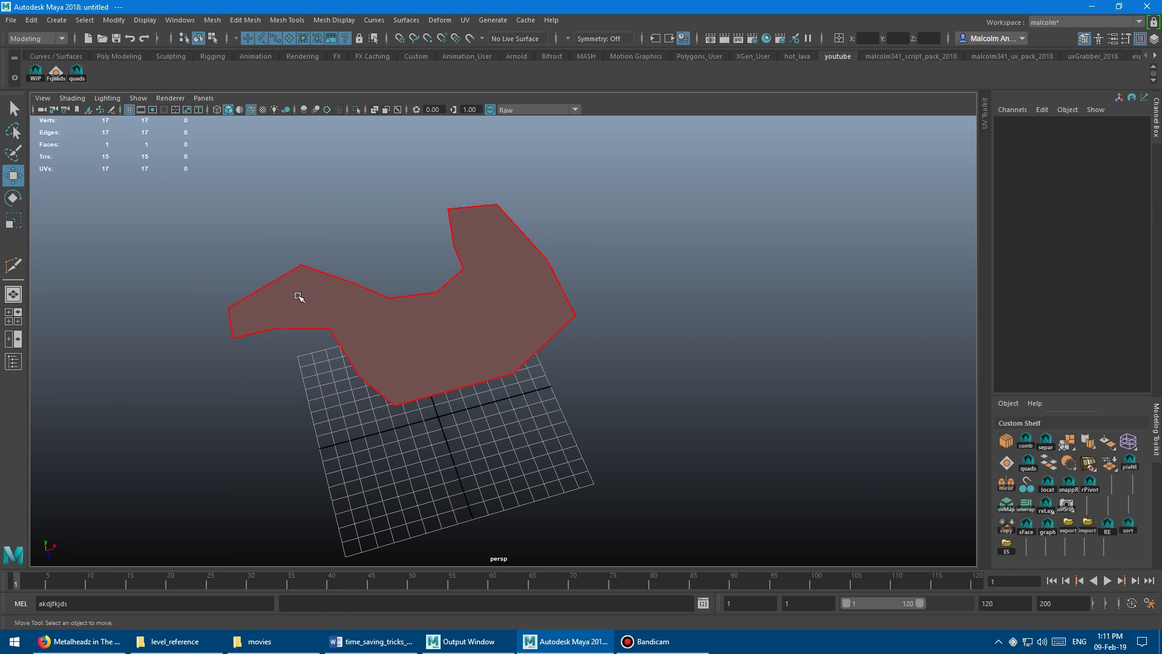
{"action": "left_click", "coordinate": [311, 294]}
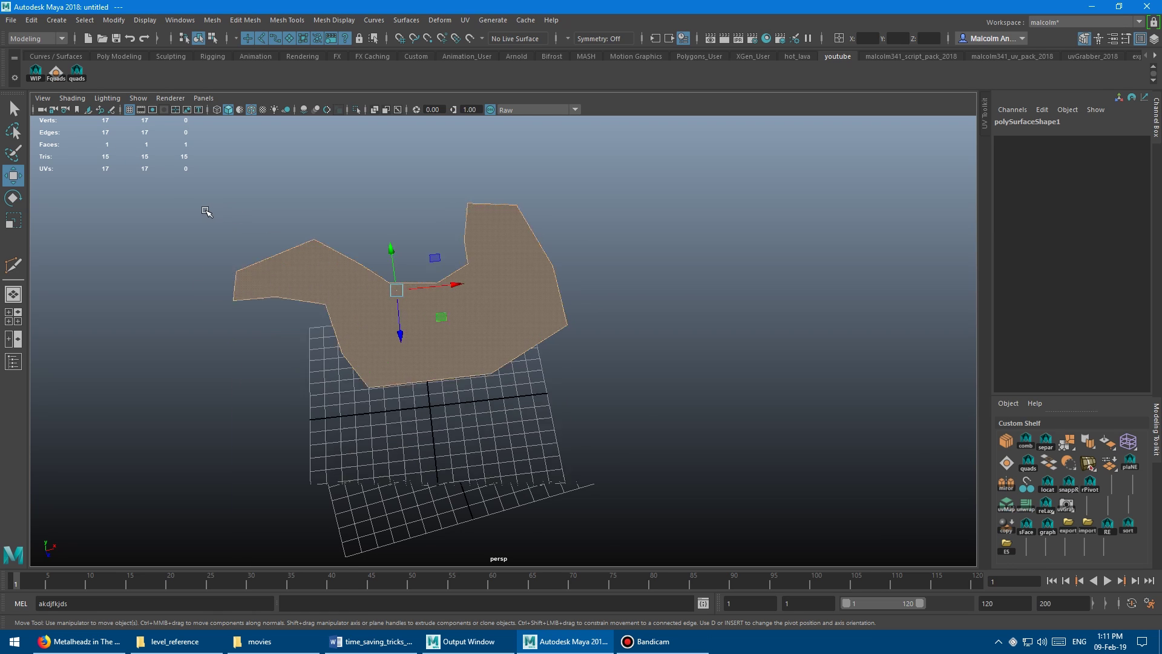
{"action": "left_click", "coordinate": [79, 77]}
{"action": "left_click_drag", "start_coordinate": [187, 217], "coordinate": [259, 277], "text": "alt"}
{"action": "left_click", "coordinate": [247, 290]}
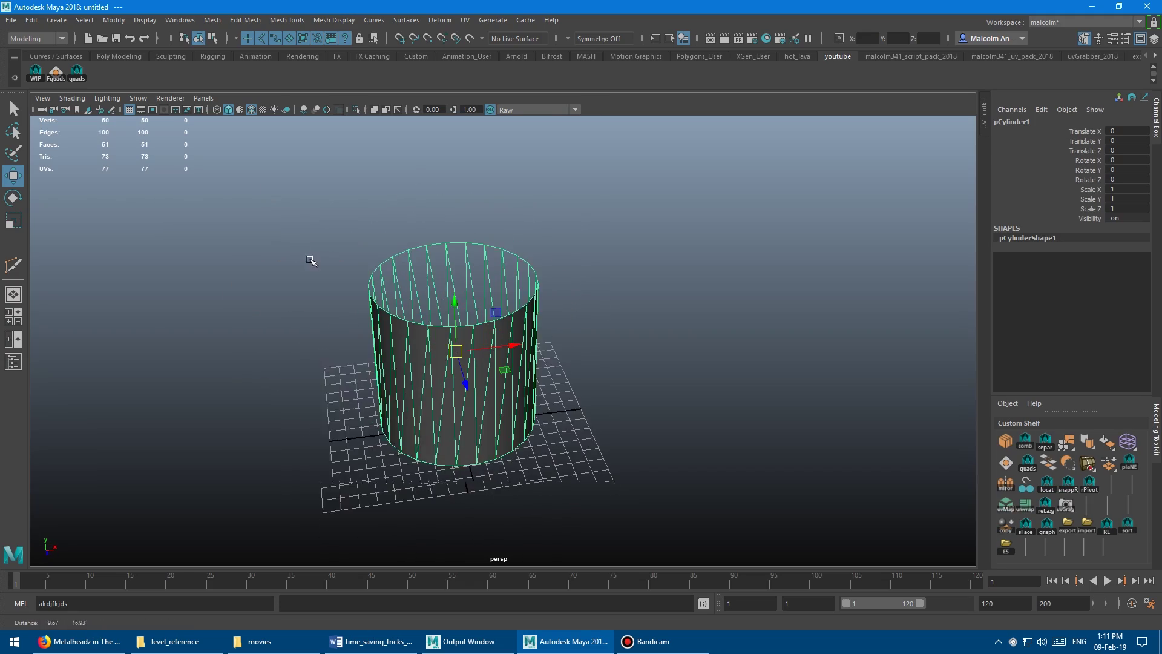
{"action": "left_click_drag", "start_coordinate": [311, 260], "coordinate": [334, 316], "text": "alt"}
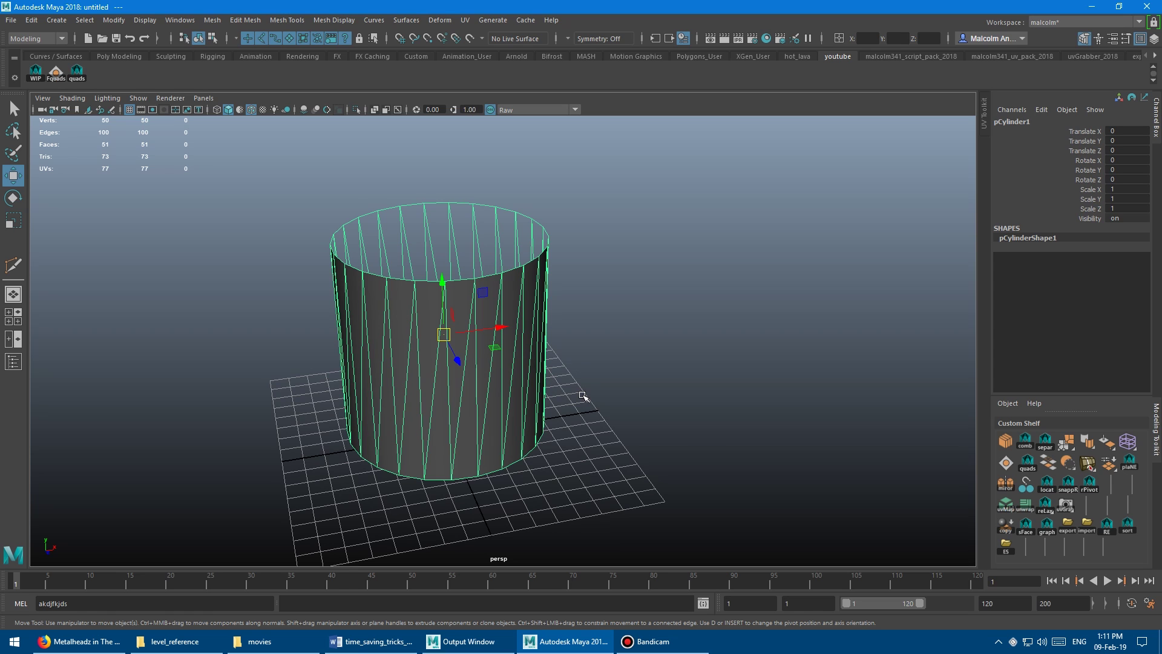
- Convert the cylinder's triangulated side faces to quads with the quads button
{"action": "right_click_drag", "start_coordinate": [585, 365], "coordinate": [337, 372], "text": "alt"}
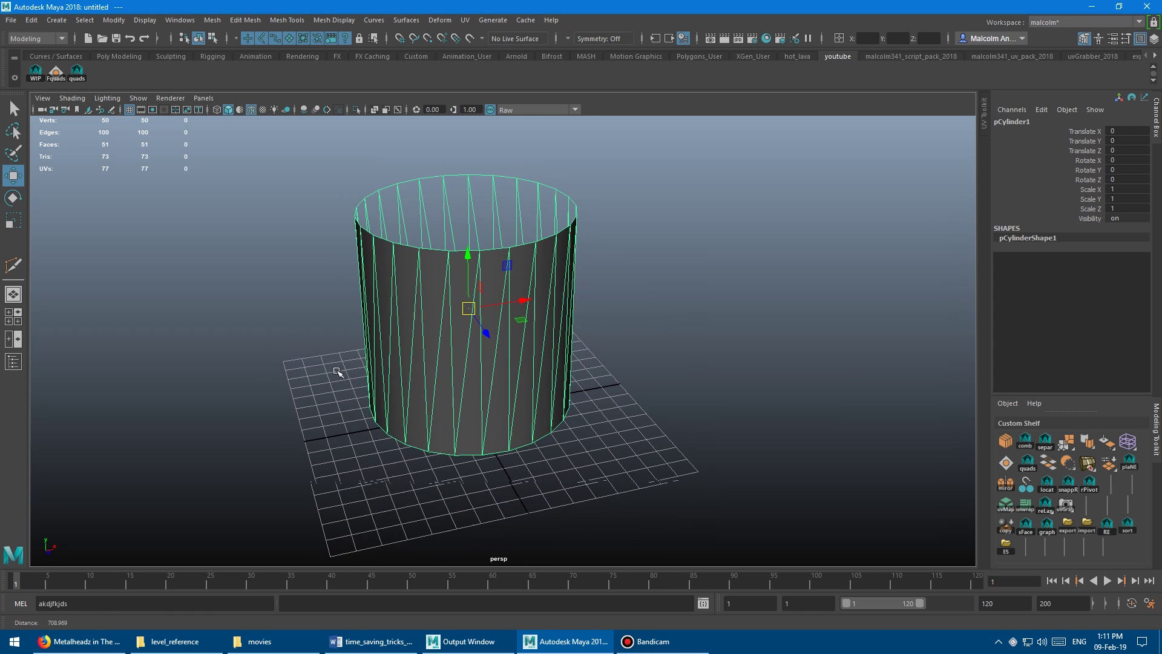
{"action": "left_click_drag", "start_coordinate": [401, 374], "coordinate": [334, 316], "text": "alt"}
{"action": "right_click_drag", "start_coordinate": [346, 257], "coordinate": [348, 291]}
{"action": "left_click_drag", "start_coordinate": [648, 333], "coordinate": [314, 338], "text": "alt"}
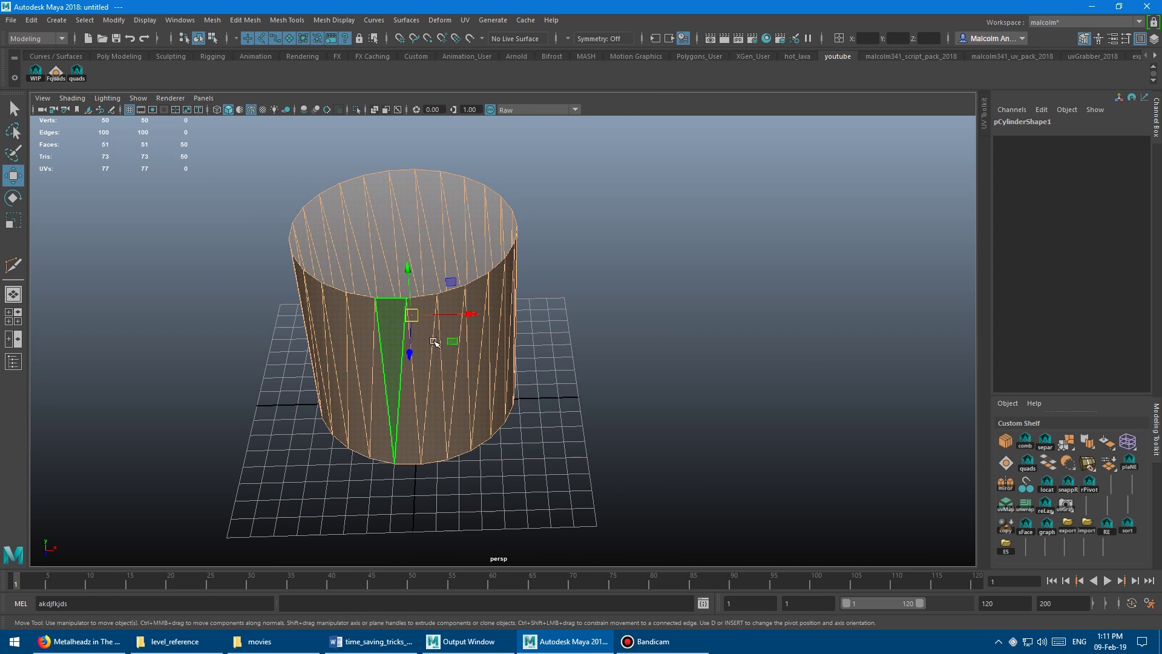
{"action": "left_click_drag", "start_coordinate": [227, 323], "coordinate": [311, 356], "text": "alt"}
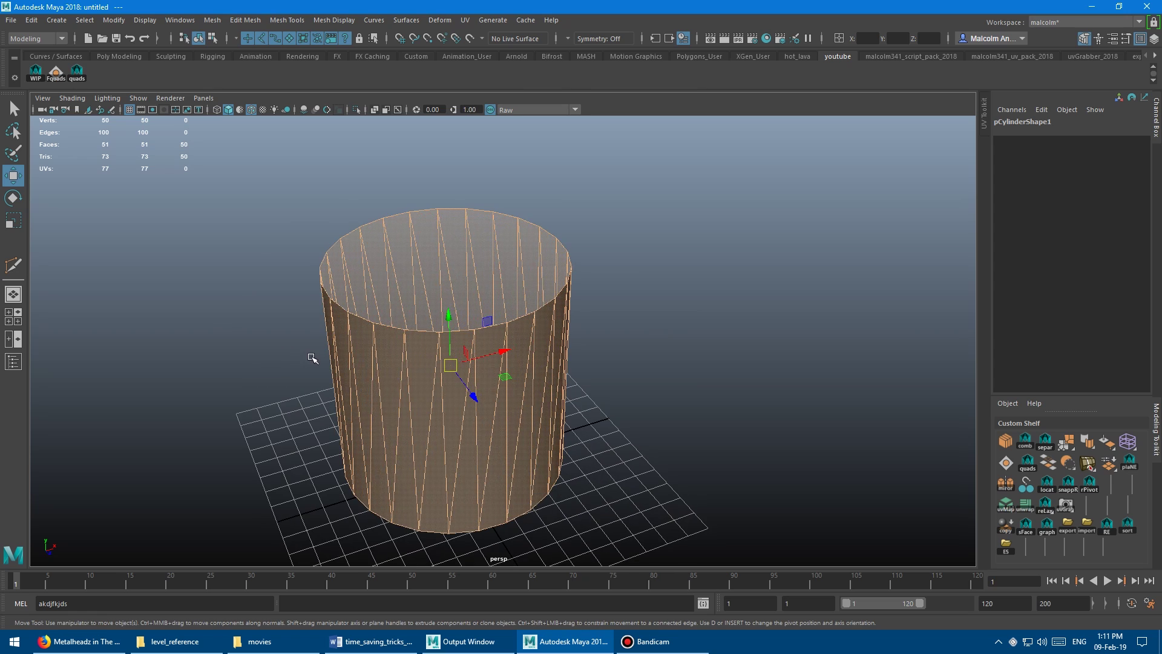
{"action": "left_click", "coordinate": [84, 77]}
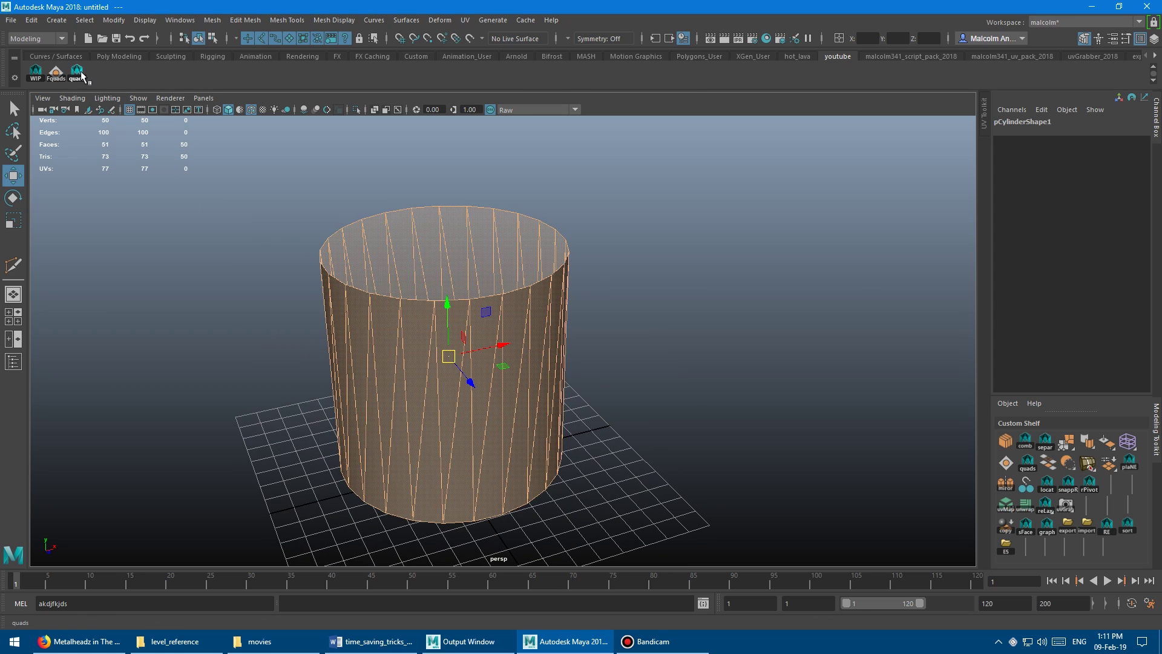
{"action": "left_click_drag", "start_coordinate": [390, 202], "coordinate": [415, 226], "text": "alt"}
{"action": "left_click", "coordinate": [337, 200]}
- Select the cylinder's top edge loop and cap it with Fill Hole
{"action": "left_click", "coordinate": [480, 249]}
{"action": "key", "text": "F10"}
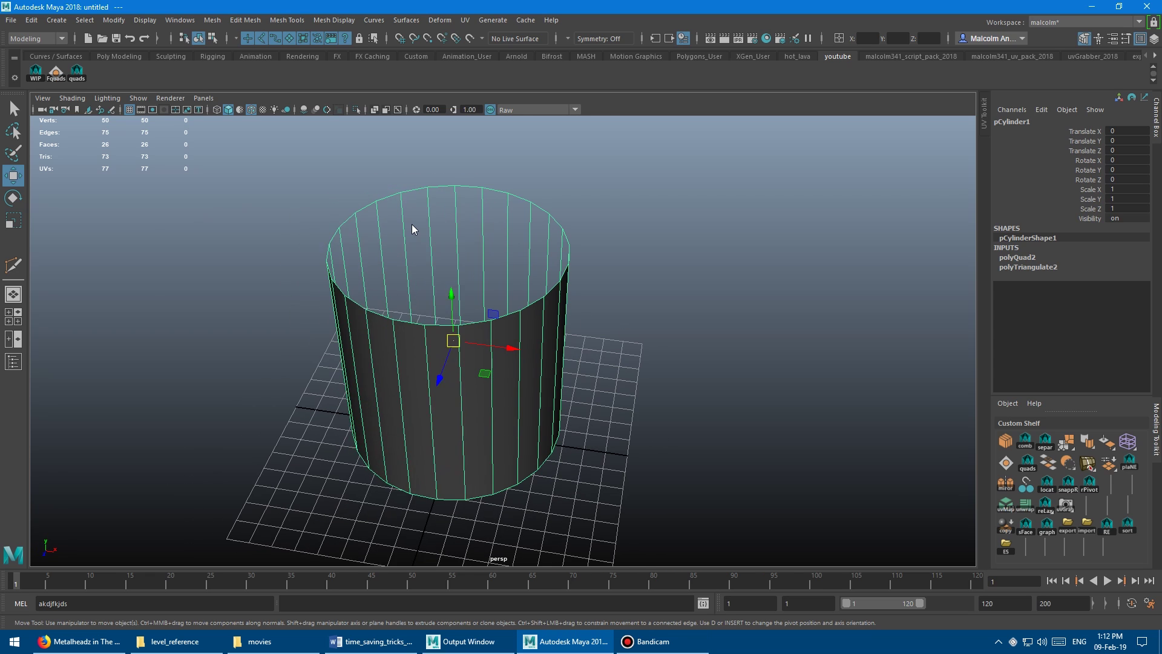
{"action": "double_click", "coordinate": [418, 193]}
{"action": "right_click_drag", "start_coordinate": [630, 183], "coordinate": [624, 337], "text": "shift"}
{"action": "left_click_drag", "start_coordinate": [620, 322], "coordinate": [591, 262], "text": "alt"}
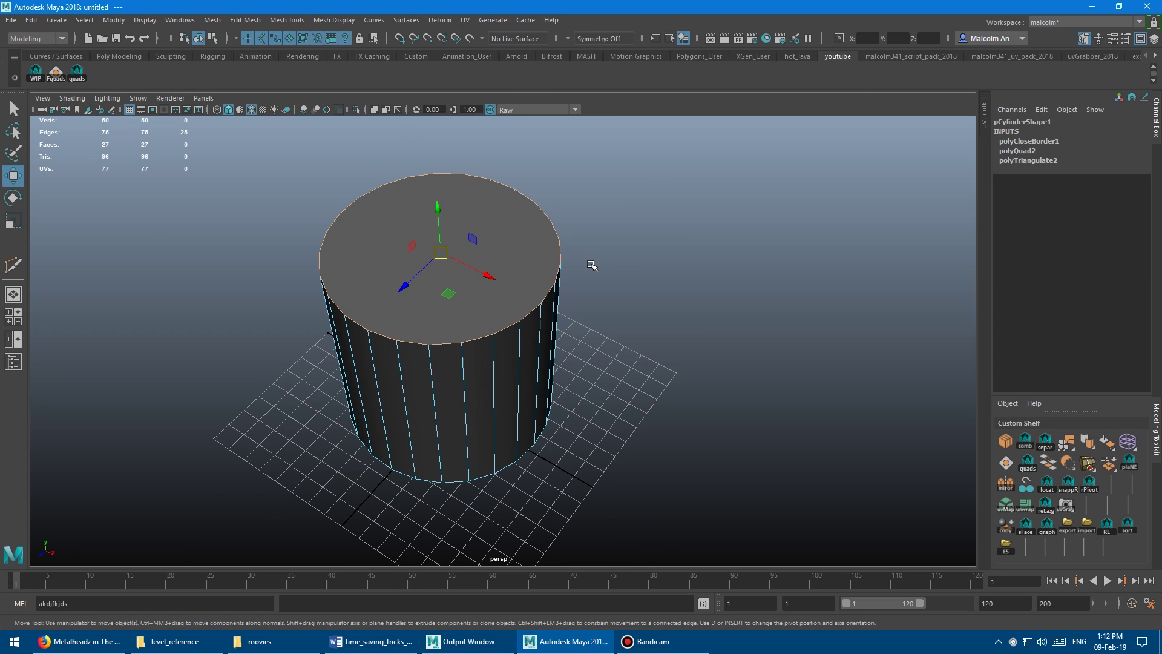
- Select the new top cap face and repeat the quads command on it
{"action": "left_click", "coordinate": [511, 216]}
{"action": "key", "text": "F8"}
{"action": "right_click_drag", "start_coordinate": [504, 195], "coordinate": [504, 228]}
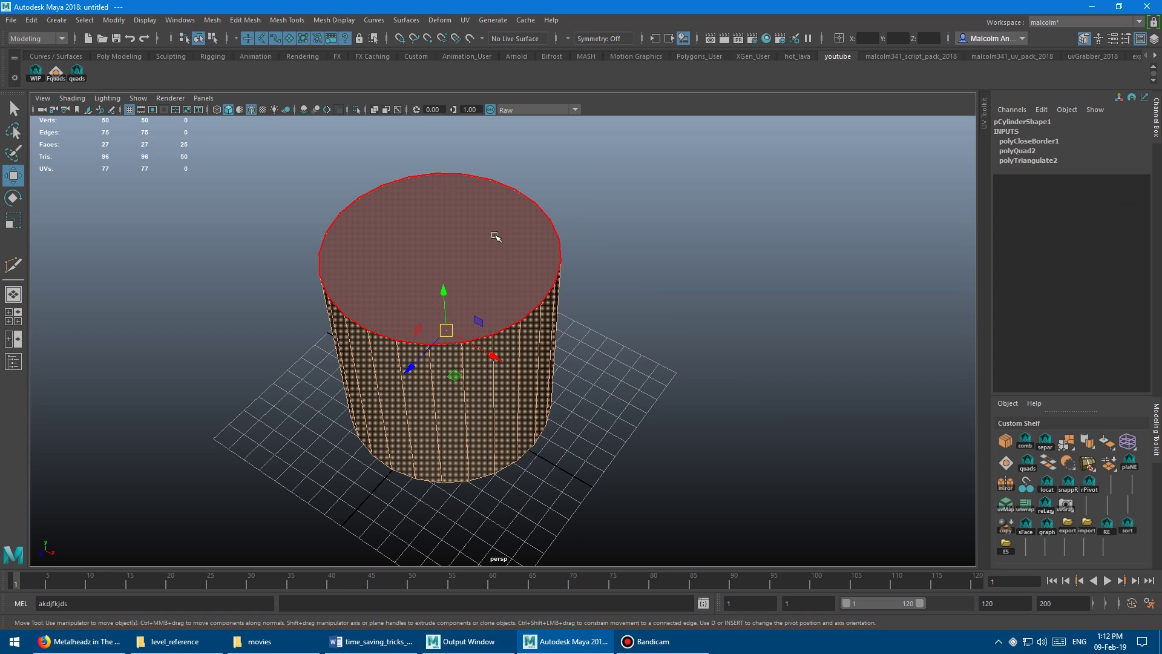
{"action": "left_click", "coordinate": [503, 233]}
{"action": "key", "text": "alt+q"}
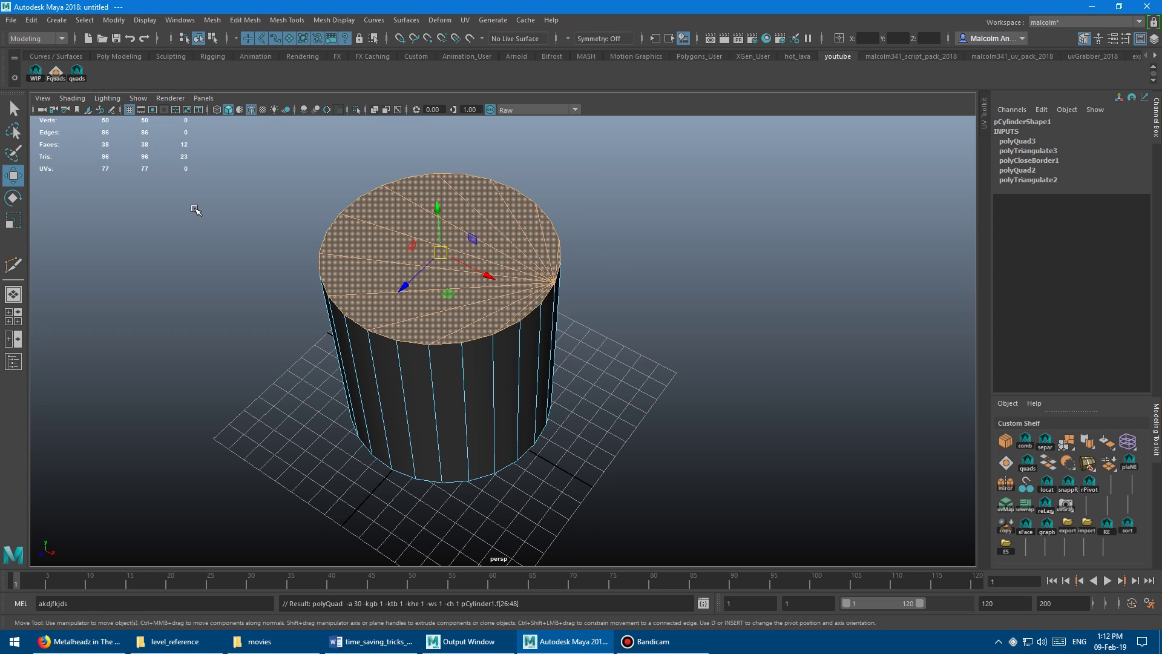
{"action": "left_click_drag", "start_coordinate": [194, 212], "coordinate": [273, 252], "text": "alt"}
{"action": "left_click", "coordinate": [254, 213]}
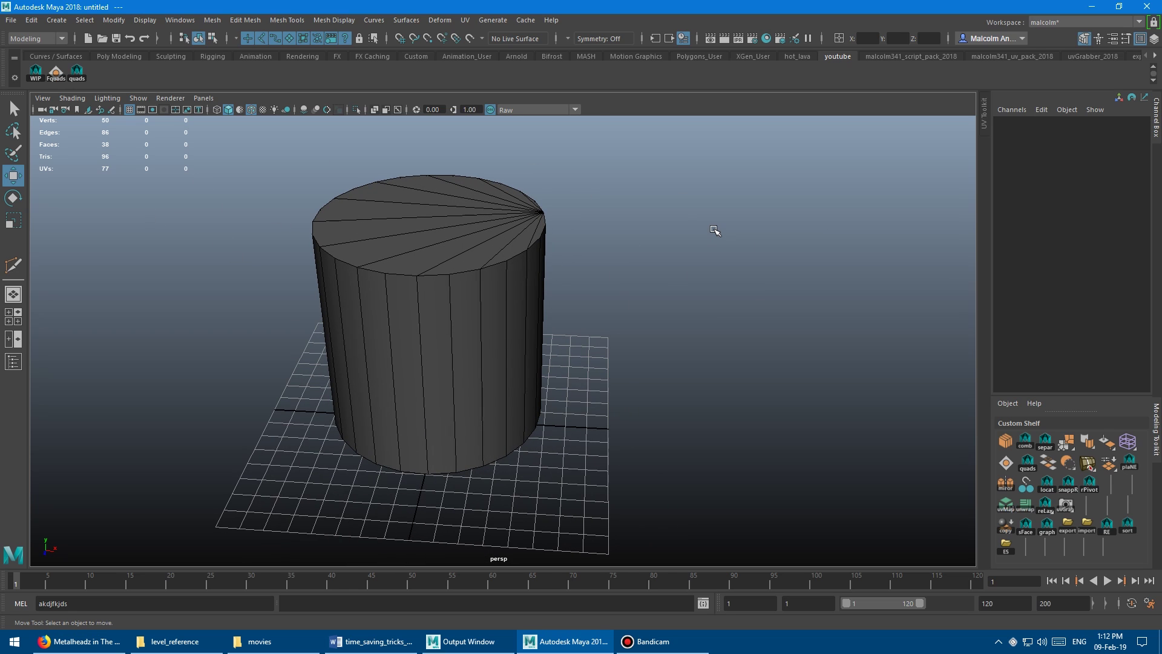
- In the Hypershade graph, create a lambert material via Tab search 'lam'
{"action": "key", "text": "shift+t"}
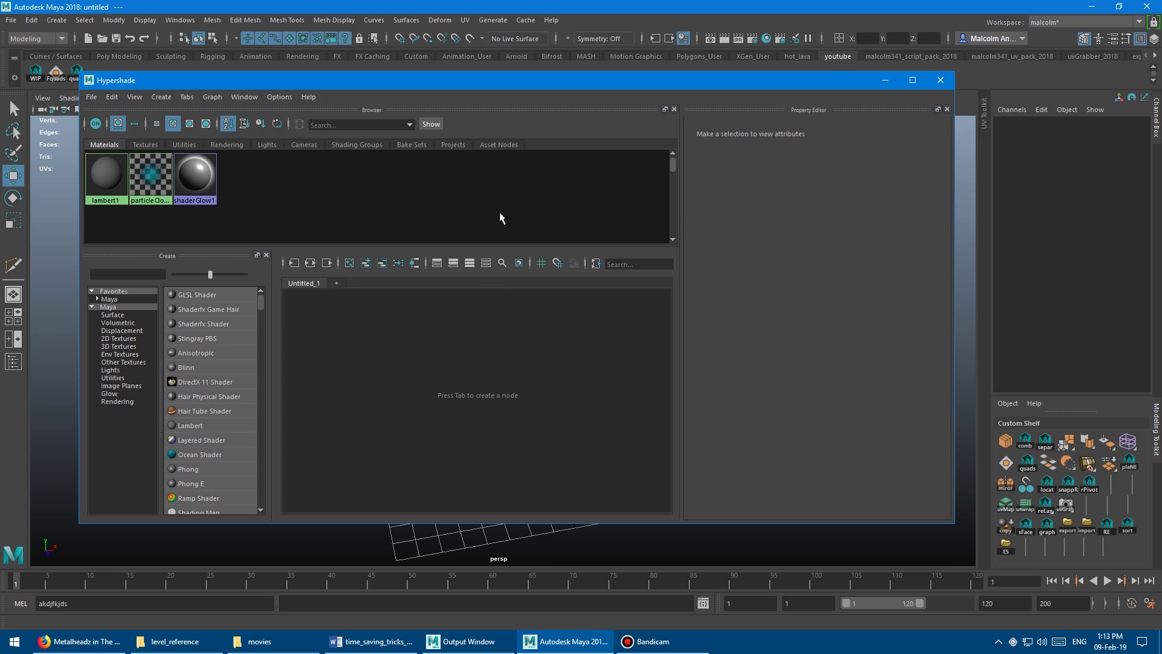
{"action": "left_click_drag", "start_coordinate": [501, 89], "coordinate": [516, 88]}
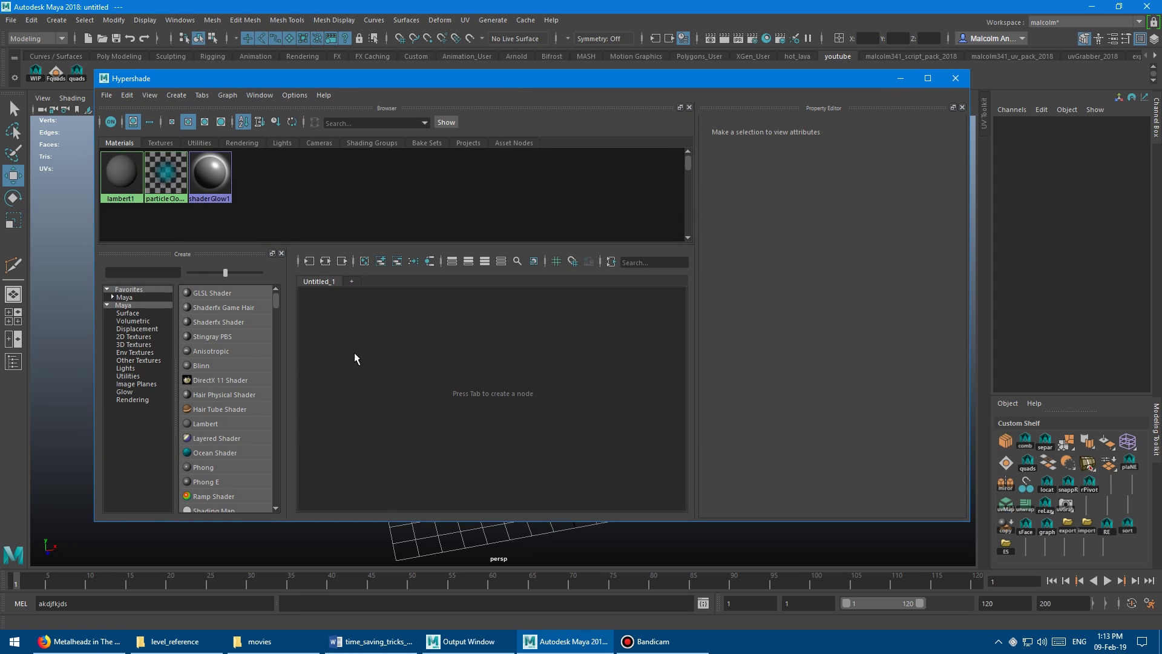
{"action": "scroll", "coordinate": [212, 305], "scroll_direction": "down", "scroll_amount": 4}
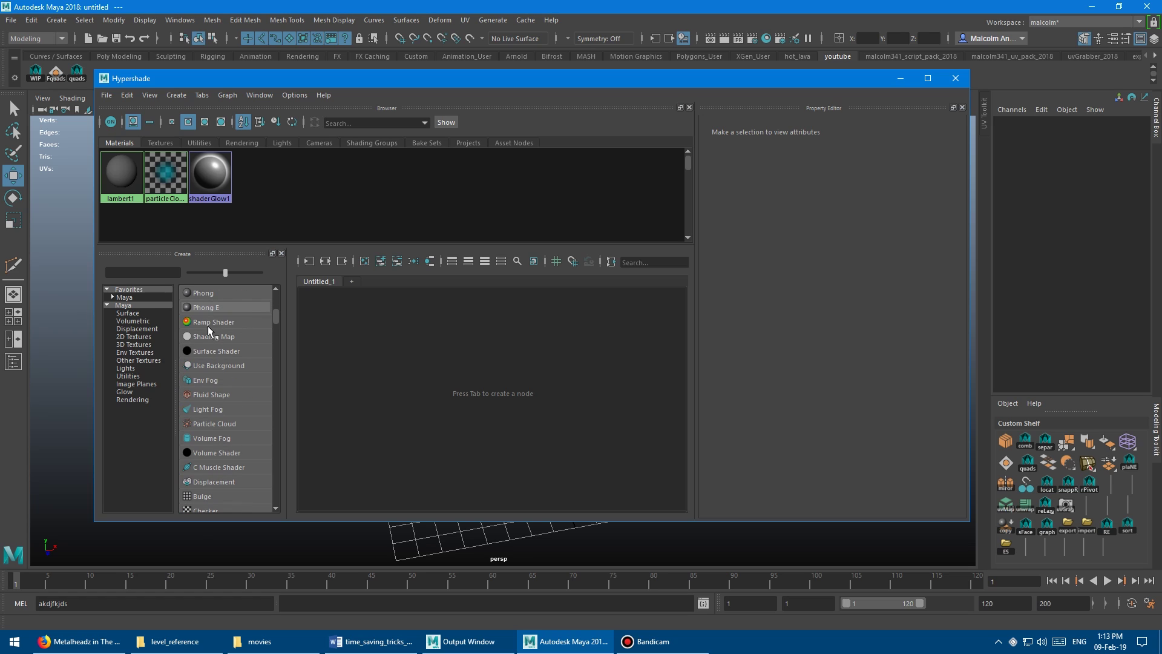
{"action": "scroll", "coordinate": [213, 381], "scroll_direction": "up", "scroll_amount": 4}
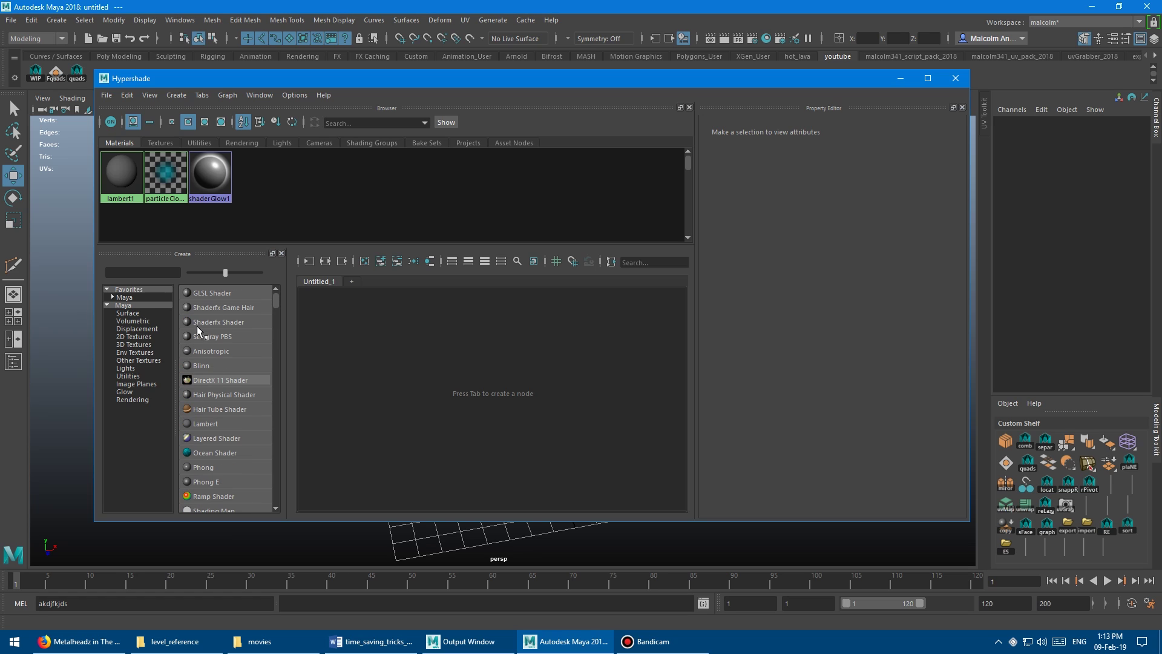
{"action": "left_click", "coordinate": [439, 349]}
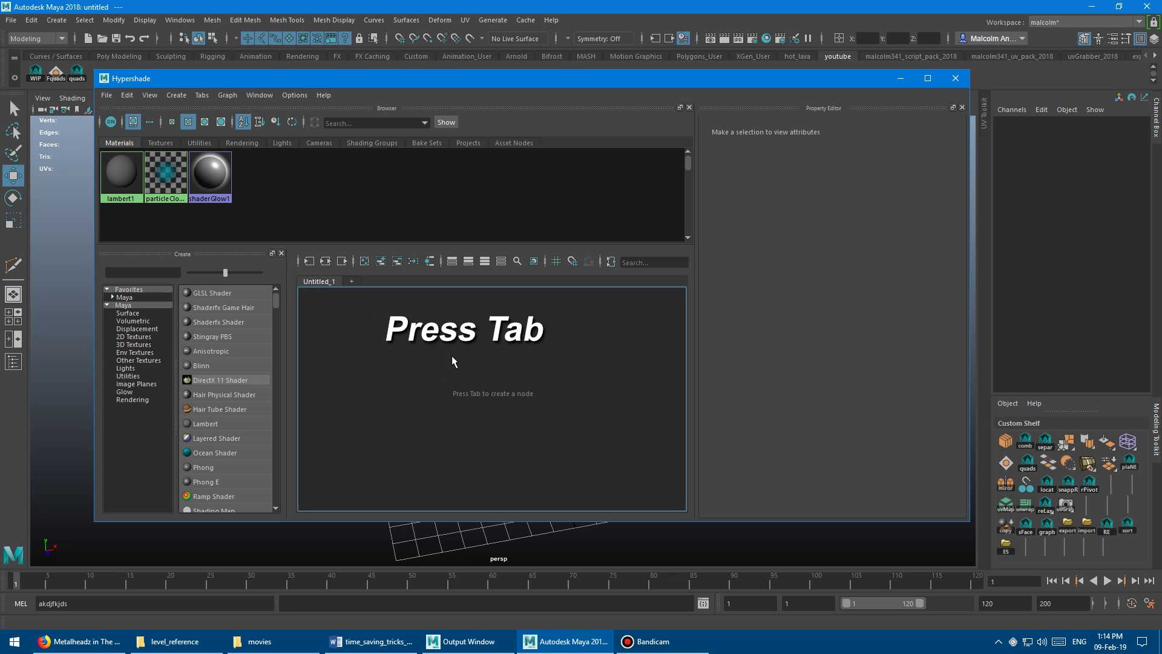
{"action": "key", "text": "Tab"}
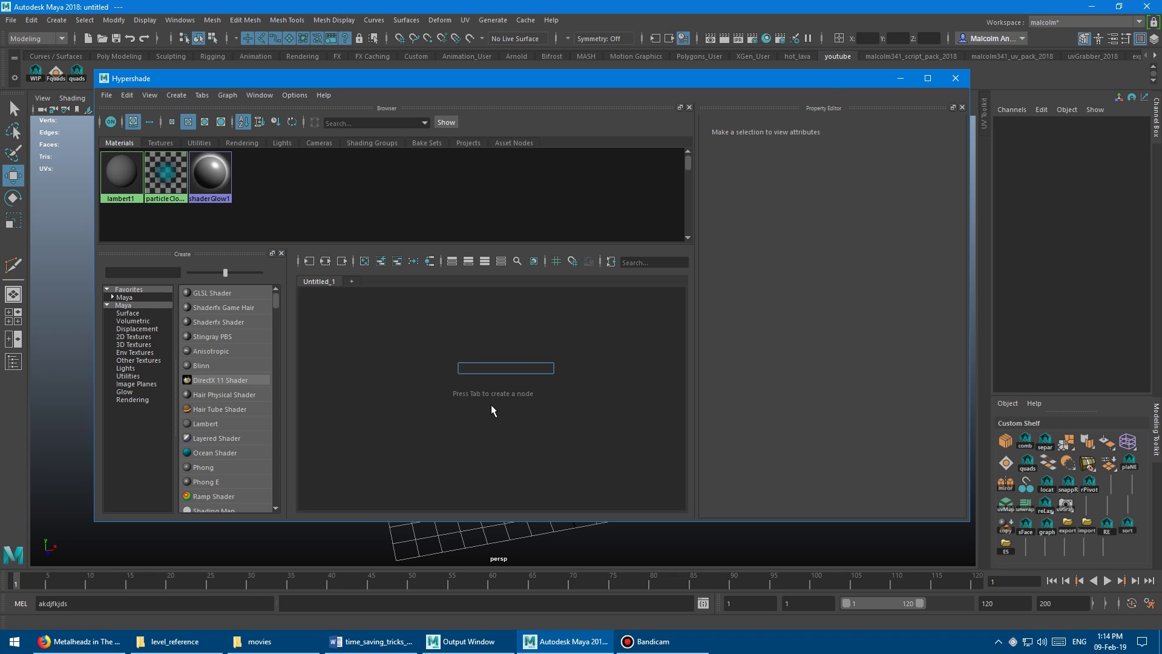
{"action": "type", "text": "l"}
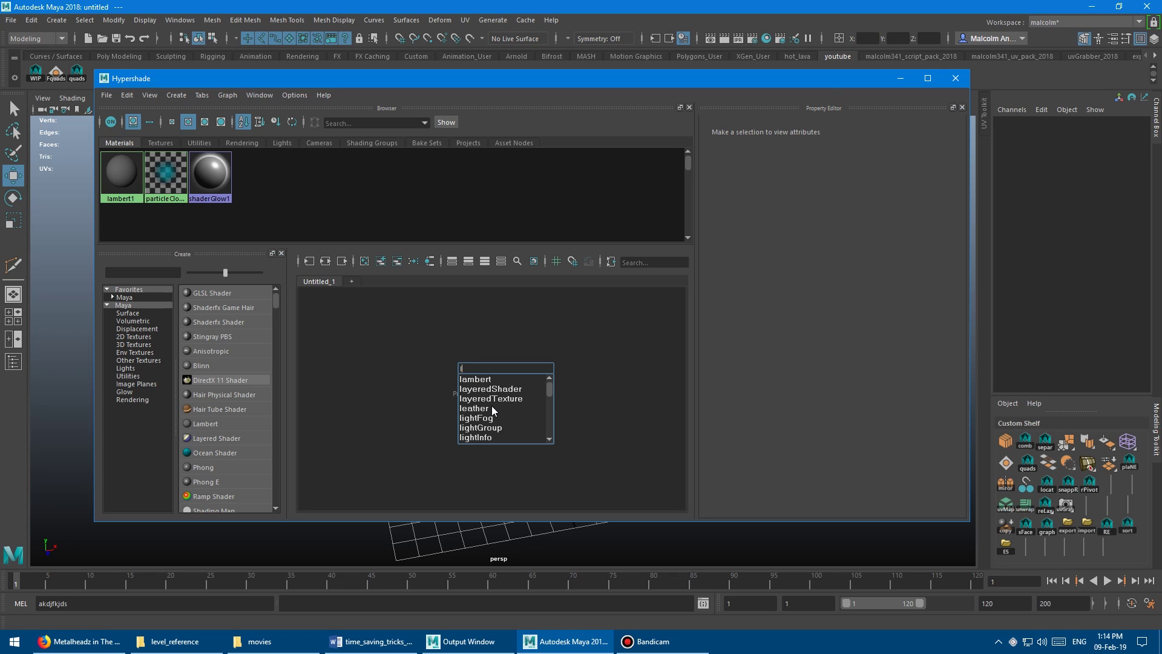
{"action": "type", "text": "am"}
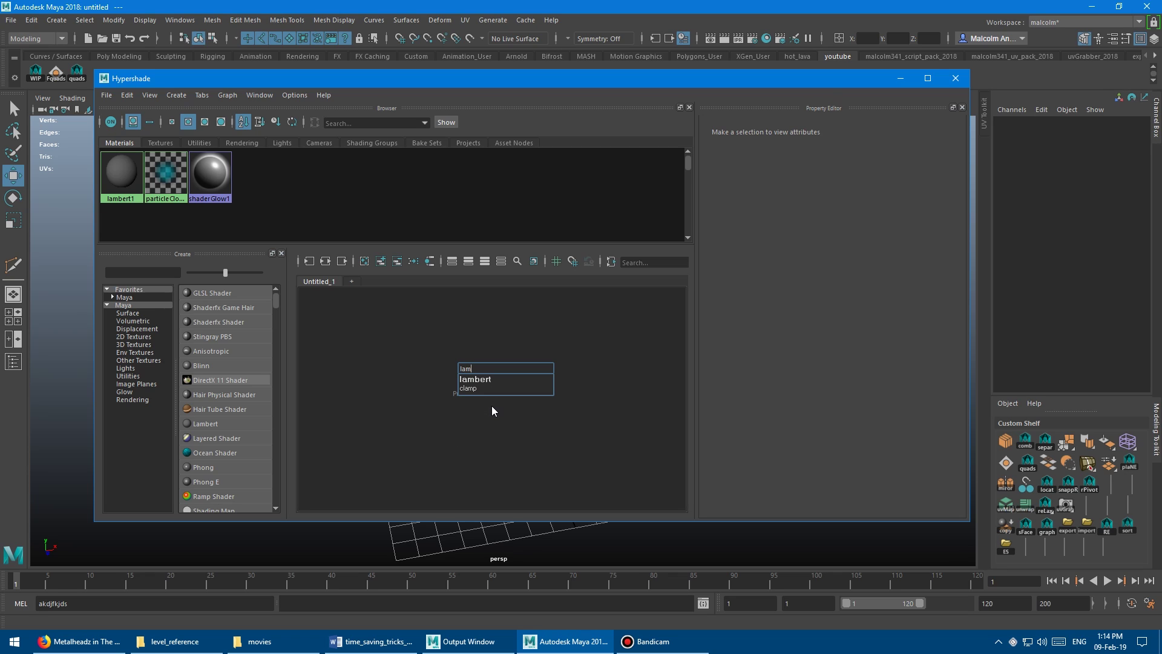
{"action": "key", "text": "Down"}
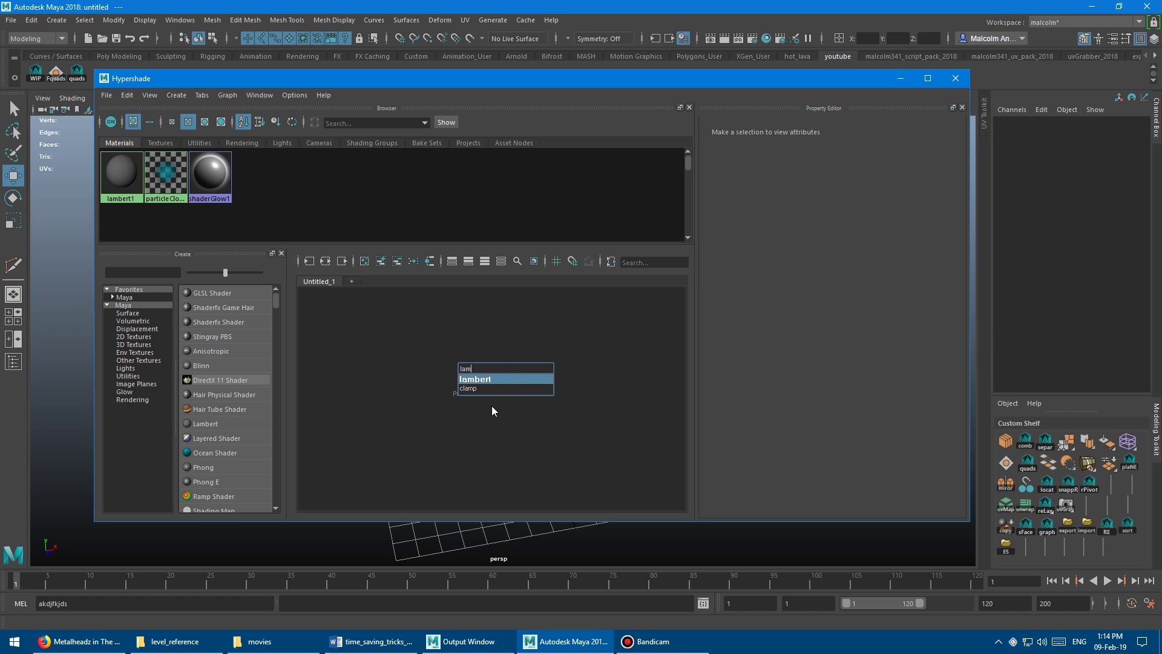
{"action": "key", "text": "Return"}
- Rearrange the Hypershade graph, framing lambert2 and widening the graph area
{"action": "middle_click_drag", "start_coordinate": [518, 394], "coordinate": [518, 367], "text": "alt"}
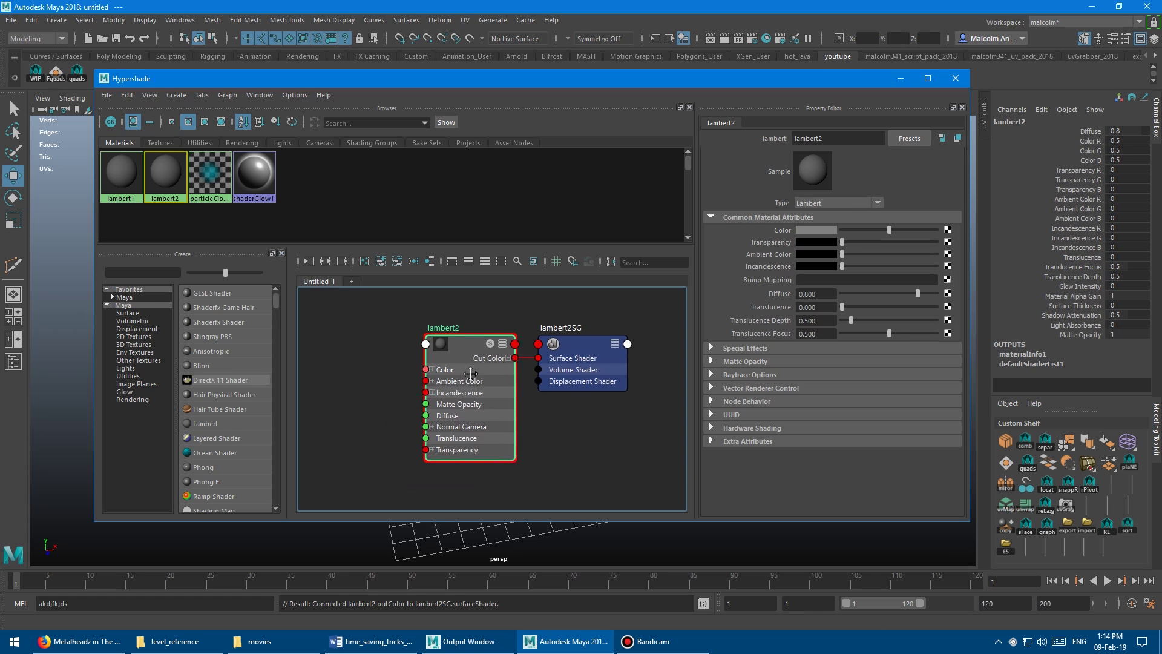
{"action": "right_click_drag", "start_coordinate": [500, 375], "coordinate": [479, 399], "text": "alt"}
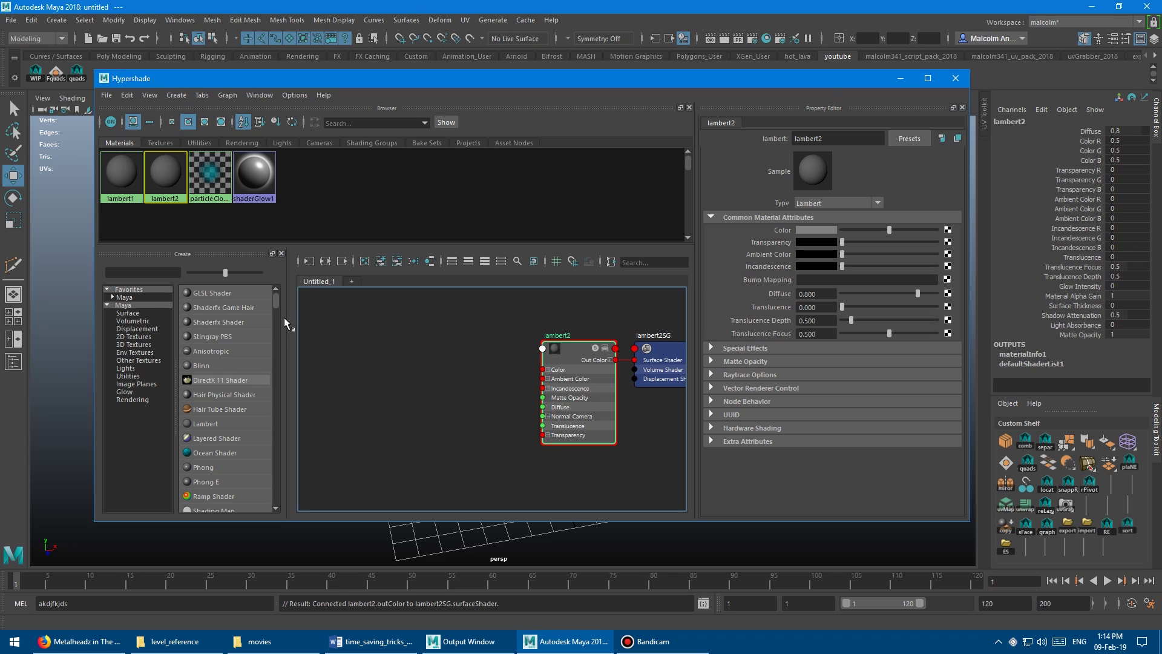
{"action": "left_click_drag", "start_coordinate": [285, 317], "coordinate": [107, 322]}
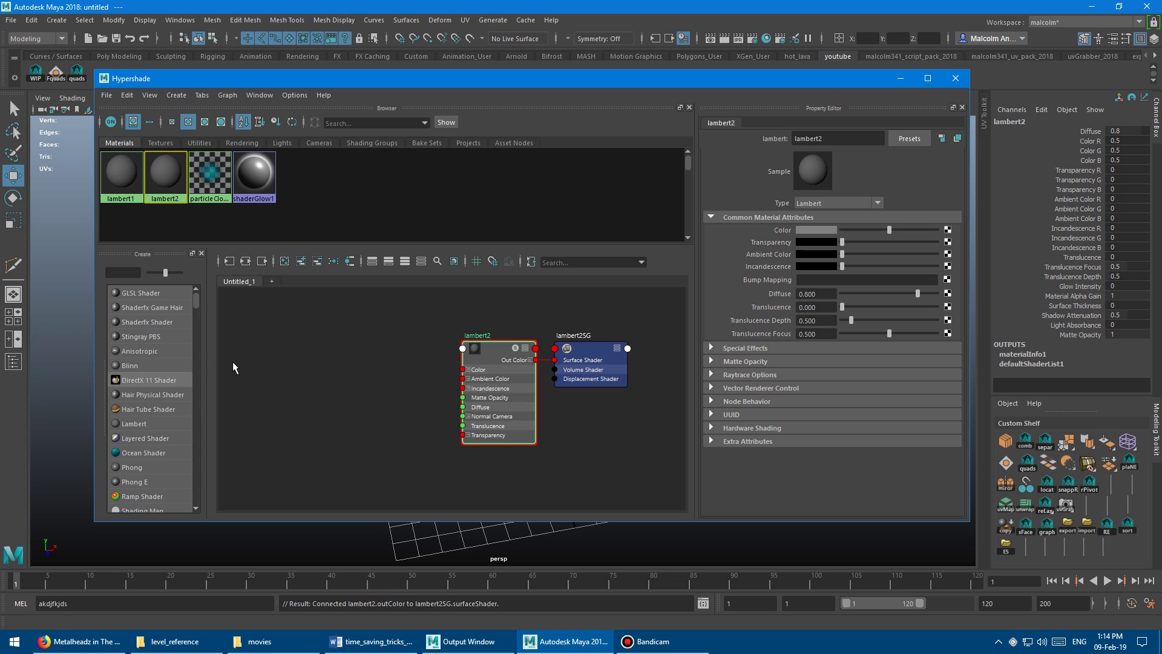
{"action": "key", "text": "f"}
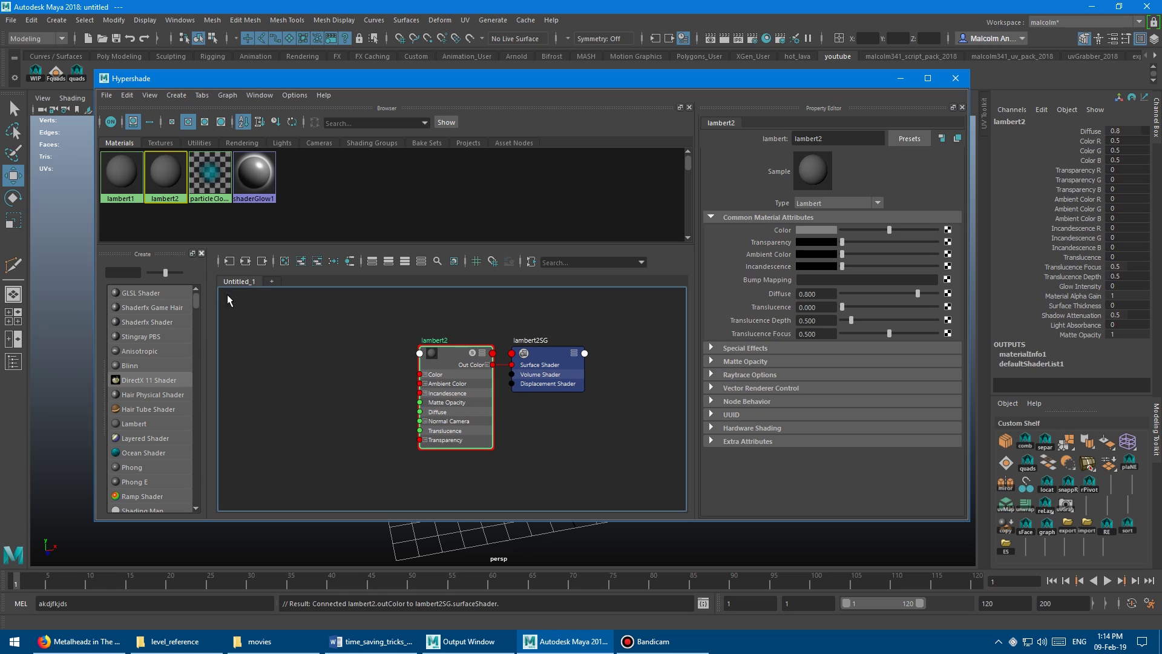
{"action": "middle_click_drag", "start_coordinate": [324, 363], "coordinate": [367, 347]}
{"action": "left_click", "coordinate": [354, 344]}
- Create a layeredTexture node and connect its Out Color to lambert2's Color
{"action": "key", "text": "Tab"}
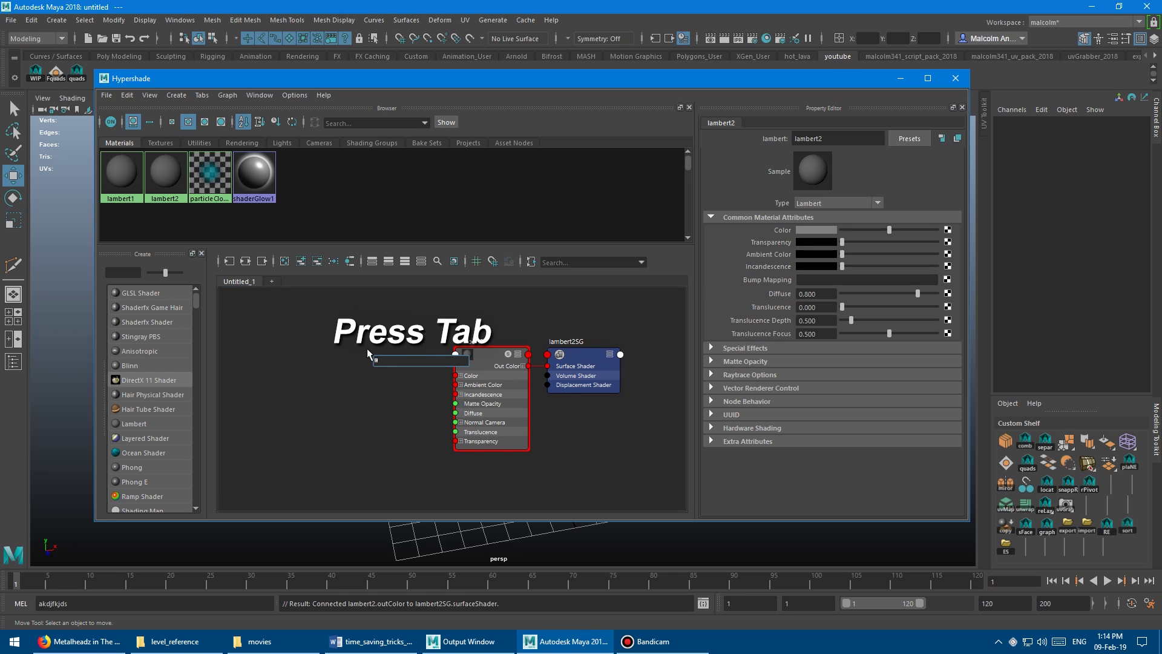
{"action": "type", "text": "layer"}
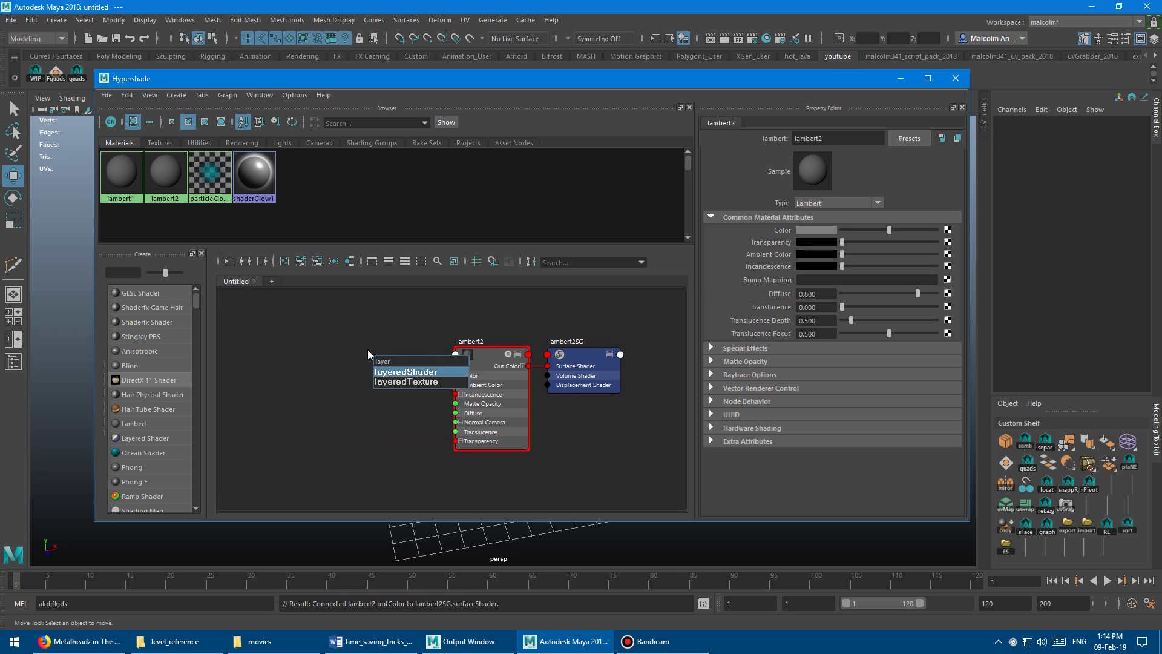
{"action": "key", "text": "Down"}
{"action": "key", "text": "Return"}
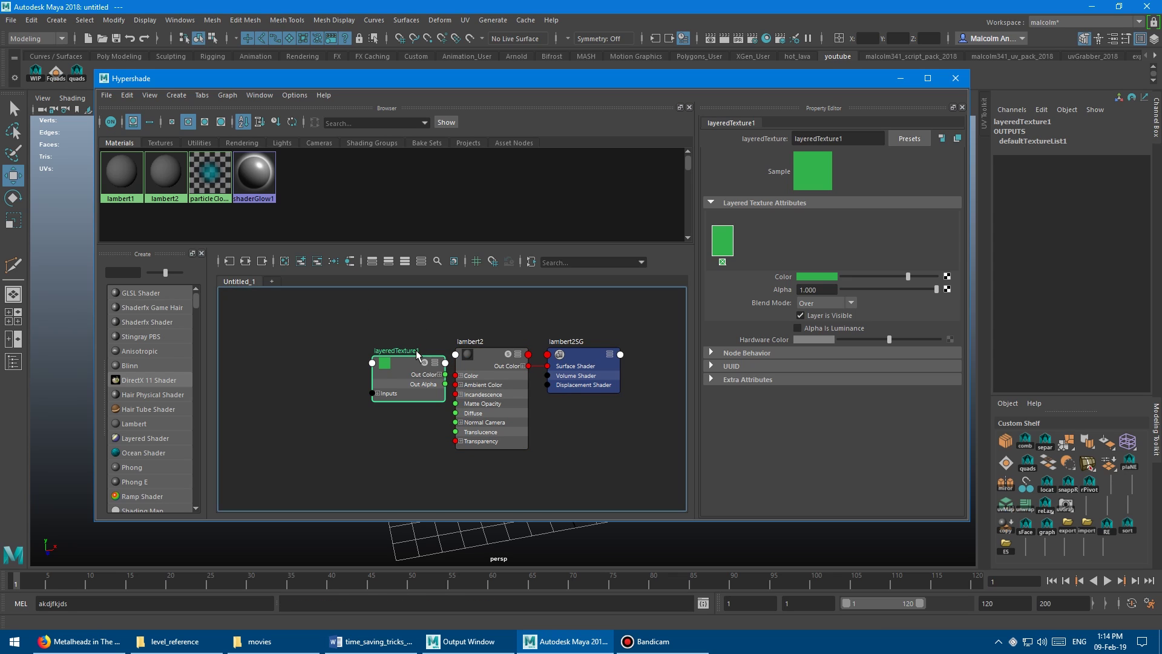
{"action": "left_click_drag", "start_coordinate": [388, 357], "coordinate": [456, 376]}
{"action": "middle_click_drag", "start_coordinate": [394, 382], "coordinate": [376, 391], "text": "alt"}
{"action": "right_click_drag", "start_coordinate": [376, 391], "coordinate": [400, 394], "text": "alt"}
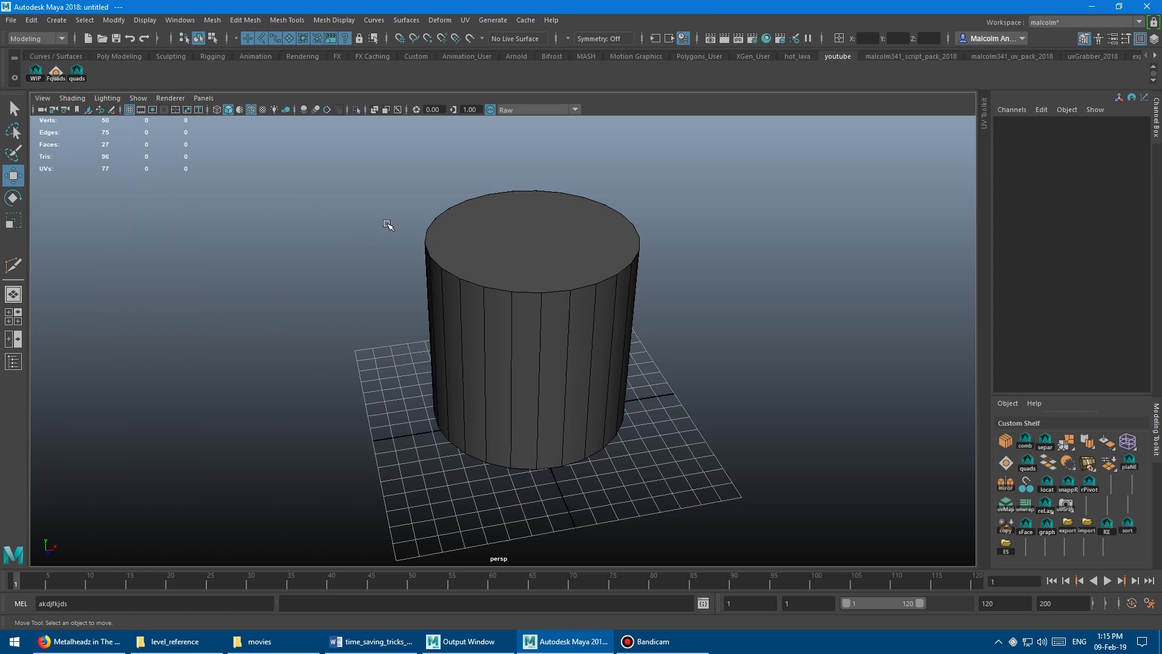
- Tumble and pan the perspective view around the grey cylinder
{"action": "left_click_drag", "start_coordinate": [387, 224], "coordinate": [367, 241], "text": "alt"}
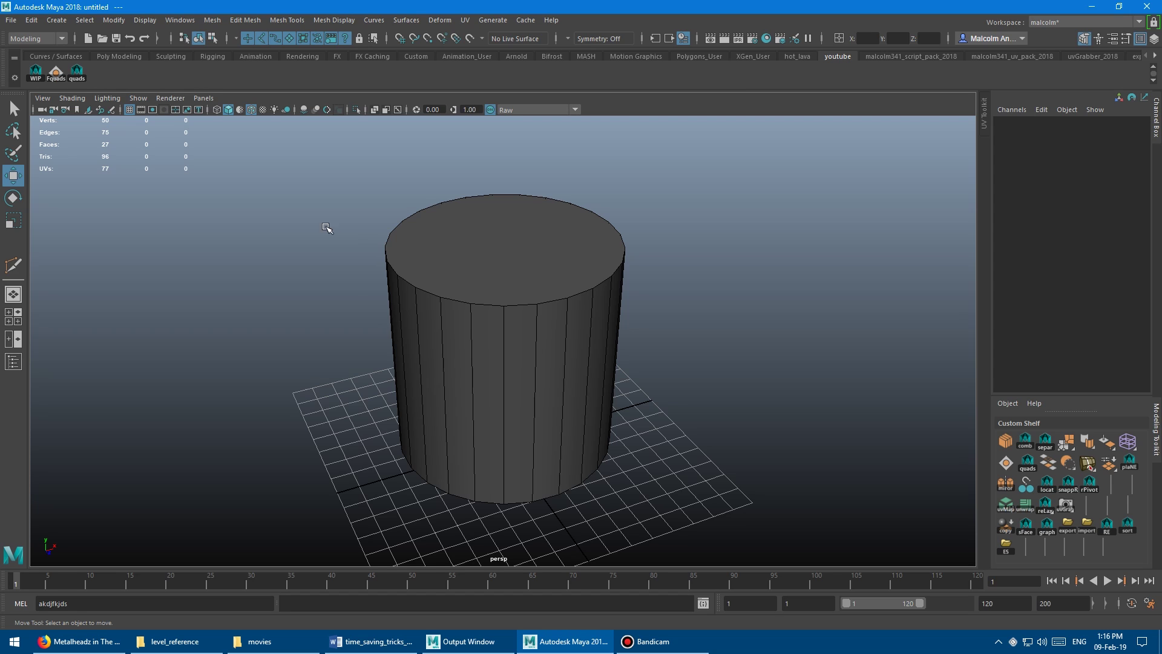
{"action": "middle_click_drag", "start_coordinate": [381, 238], "coordinate": [376, 234], "text": "alt"}
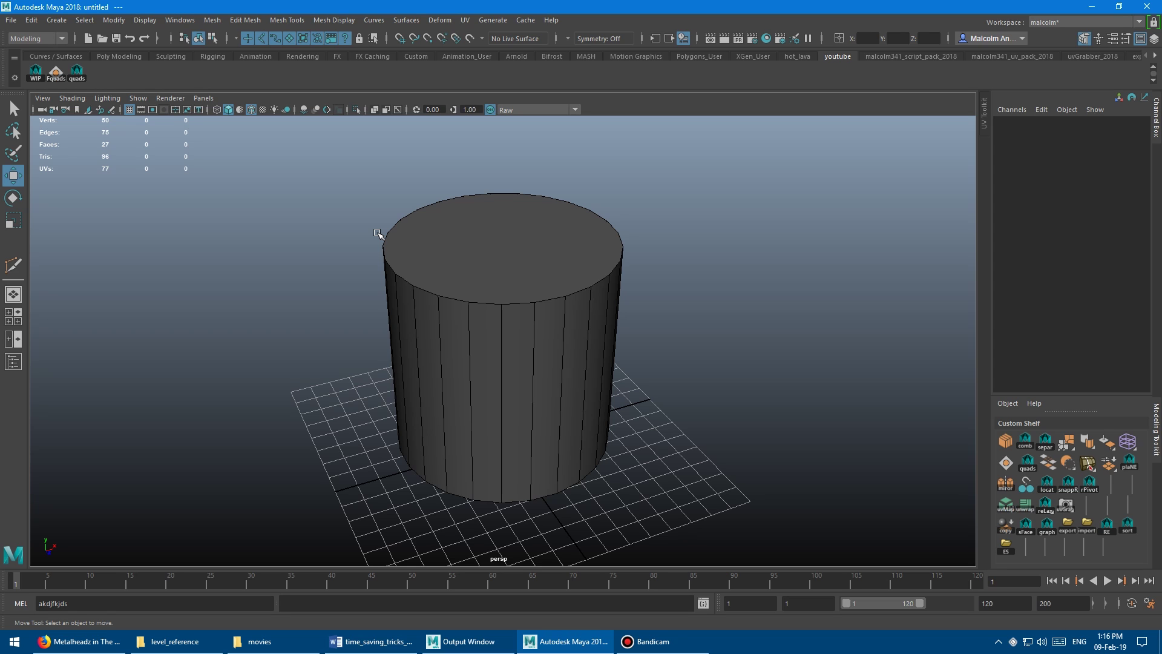
{"action": "mouse_move", "coordinate": [378, 234]}
{"action": "left_mouse_down", "text": "alt"}
{"action": "mouse_move", "coordinate": [333, 195]}
{"action": "mouse_move", "coordinate": [350, 191]}
{"action": "left_mouse_up", "text": "alt"}
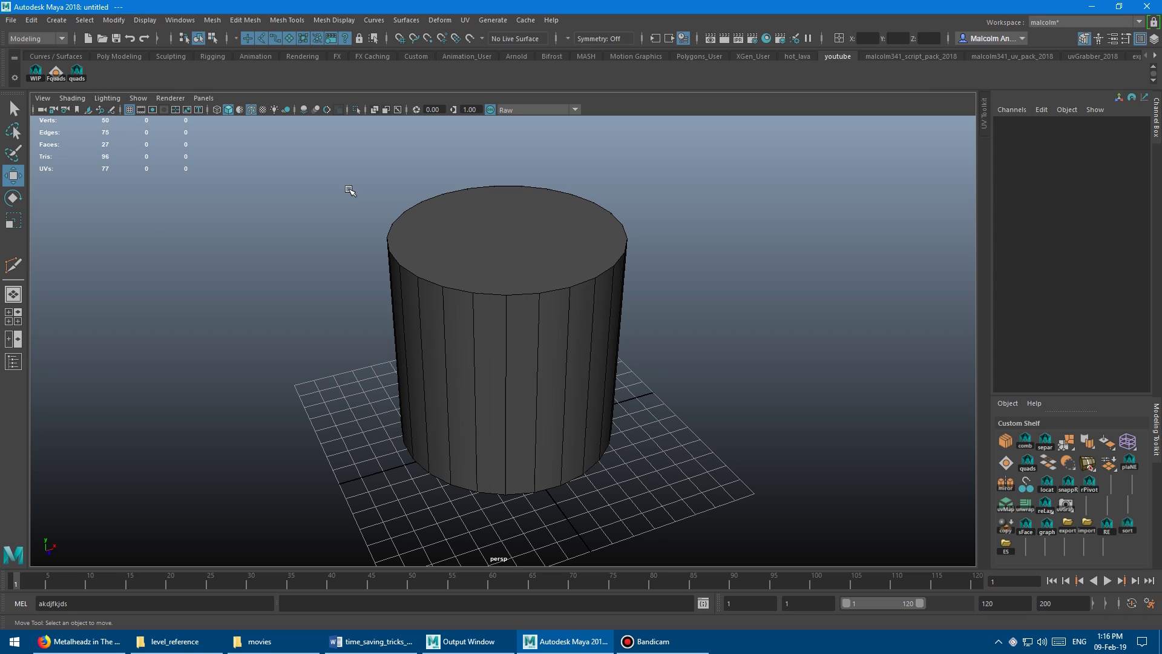
{"action": "middle_click_drag", "start_coordinate": [335, 207], "coordinate": [321, 203], "text": "alt"}
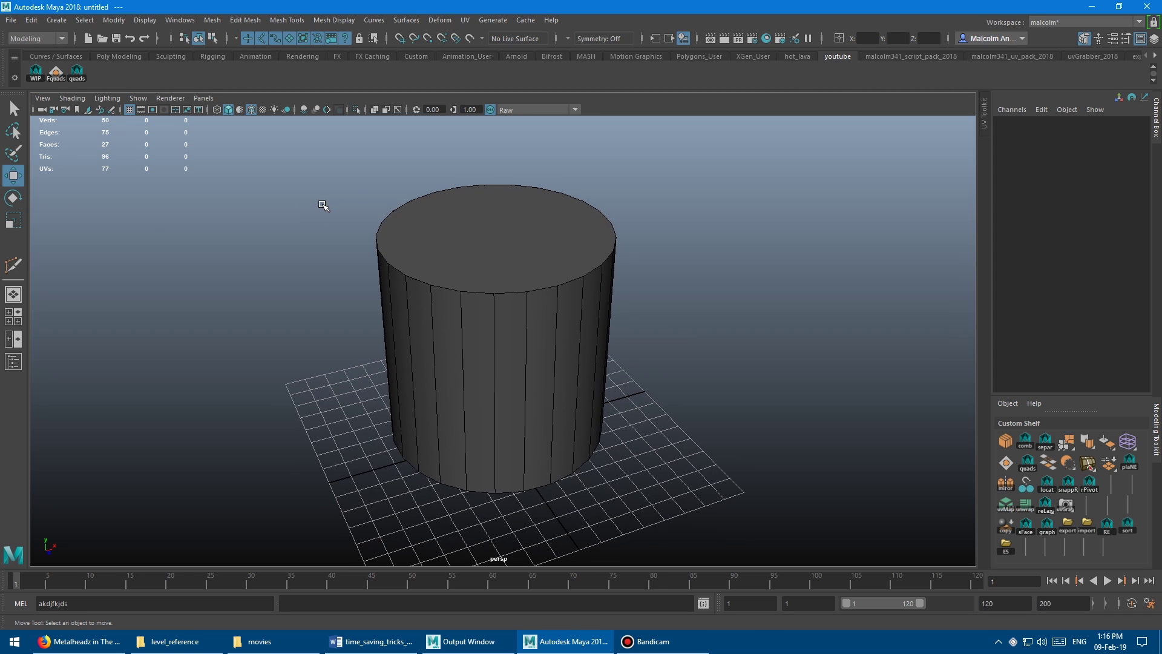
- Run a Help > Find Menu search for 'search and'
{"action": "left_click", "coordinate": [552, 22]}
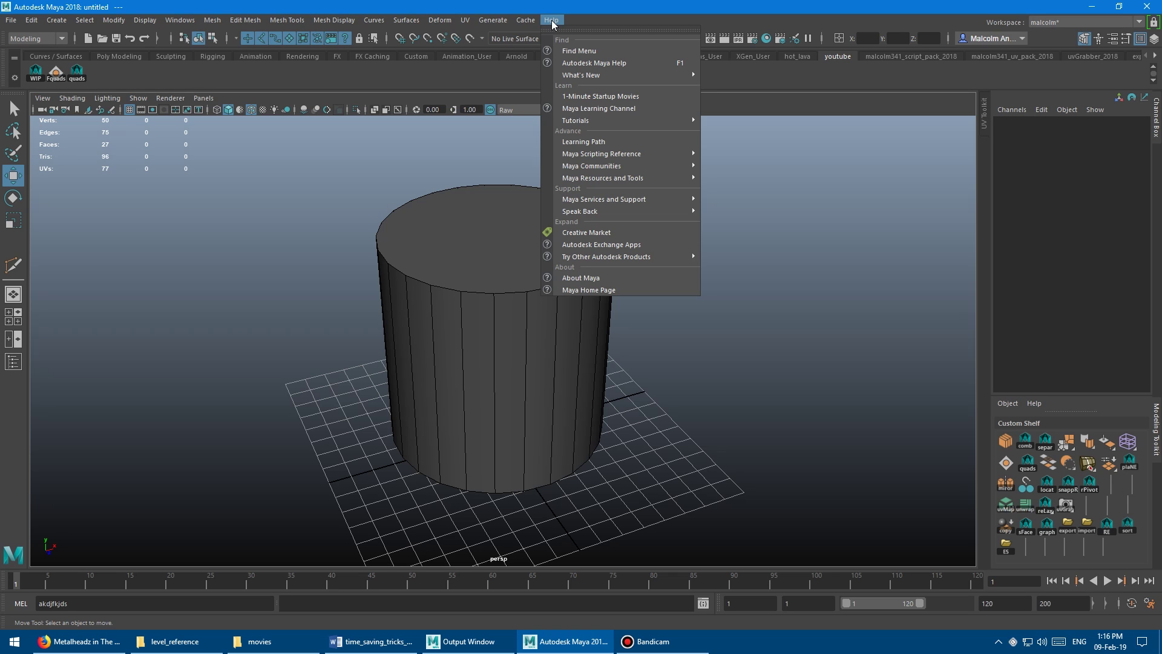
{"action": "left_click", "coordinate": [587, 52]}
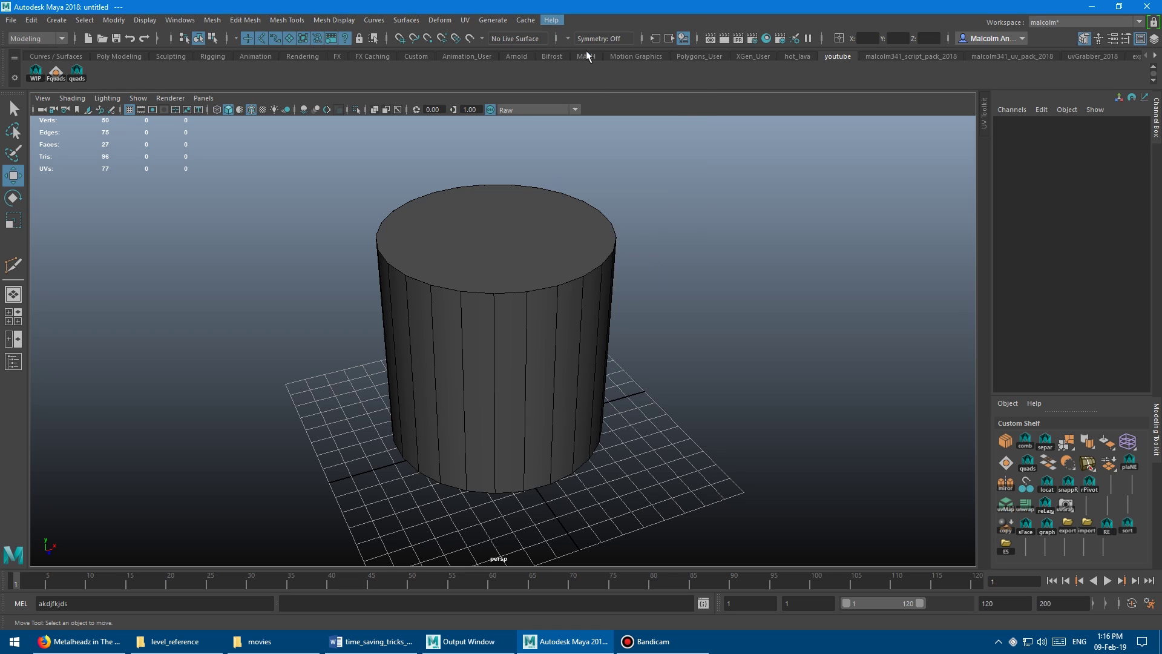
{"action": "left_click_drag", "start_coordinate": [641, 231], "coordinate": [688, 227]}
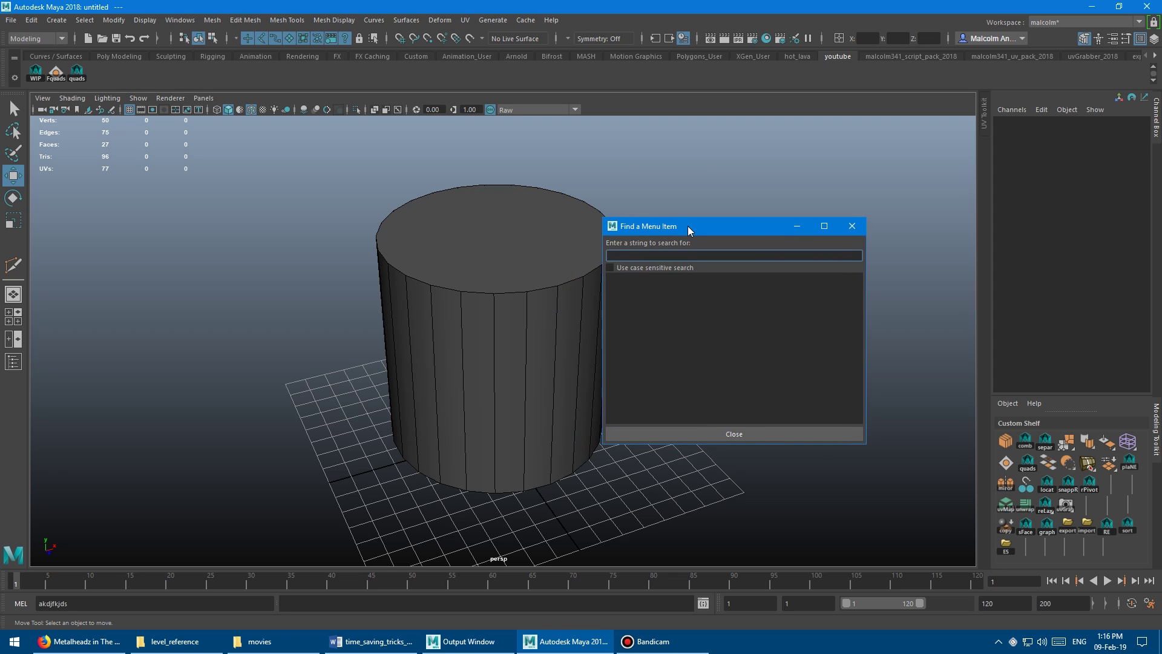
{"action": "type", "text": "search and replace"}
{"action": "key", "text": "Return"}
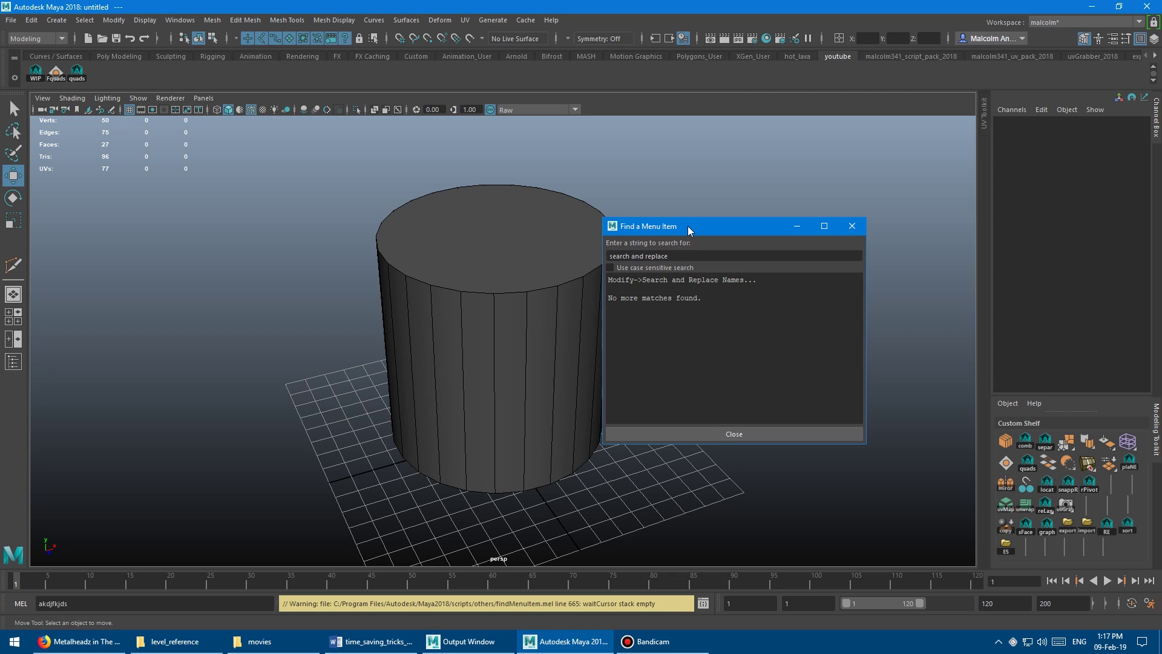
- Highlight the Search and Replace Names result and locate it in the Modify menu
{"action": "left_click_drag", "start_coordinate": [687, 226], "coordinate": [719, 203]}
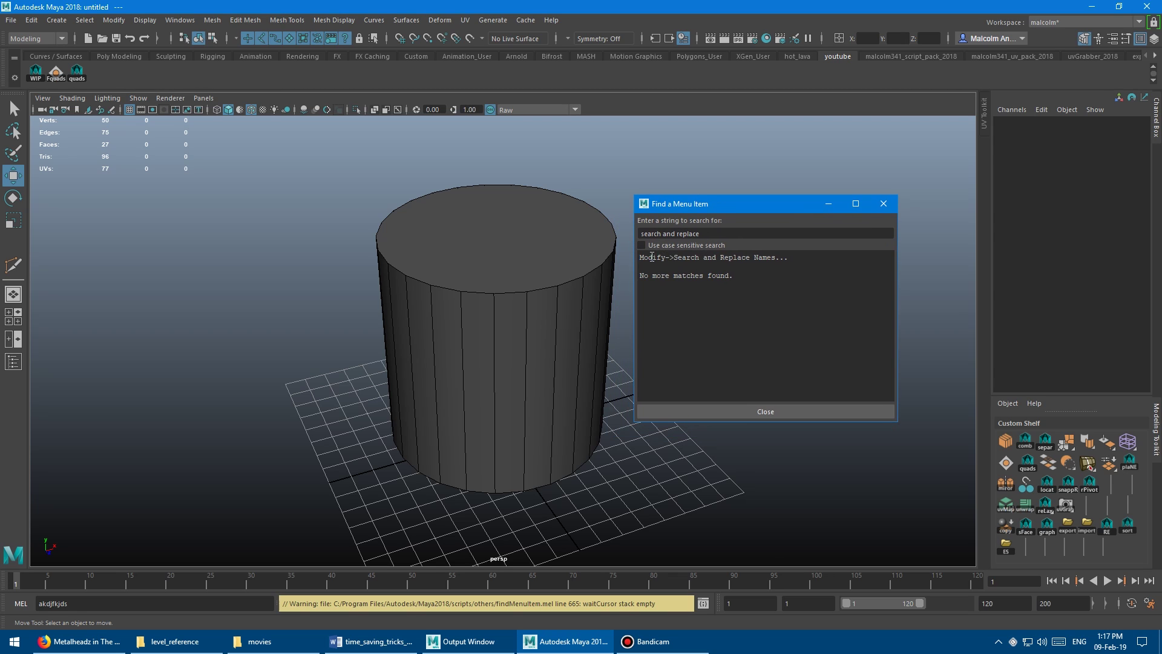
{"action": "left_click_drag", "start_coordinate": [640, 257], "coordinate": [782, 261]}
{"action": "left_click", "coordinate": [115, 20]}
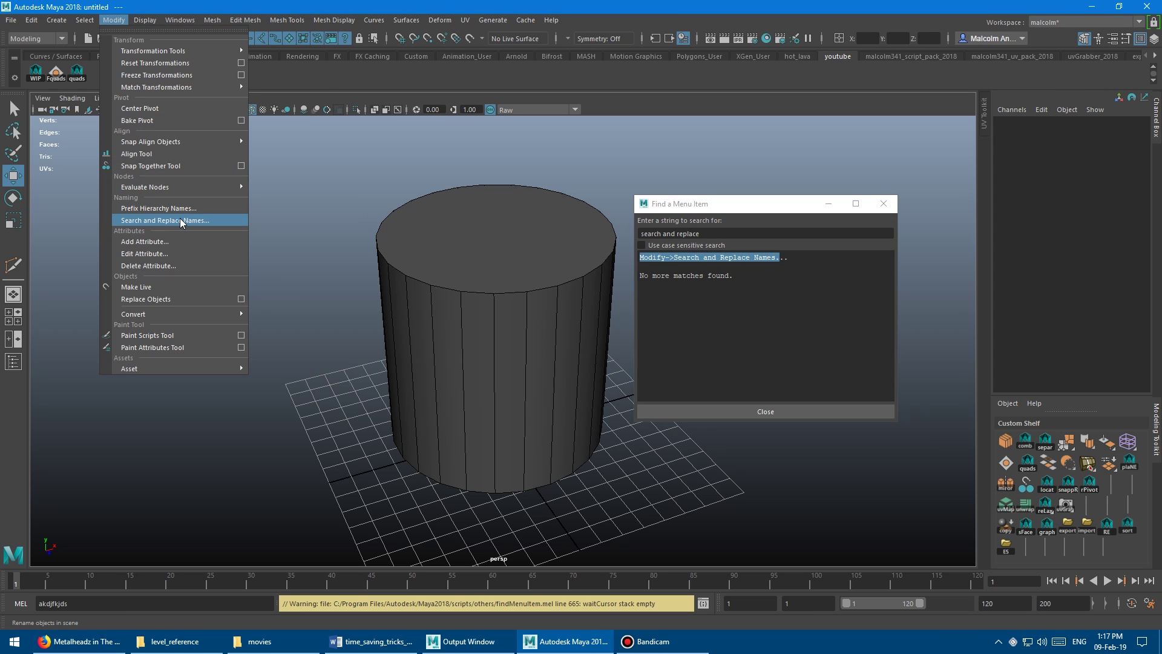
{"action": "key", "text": "Escape"}
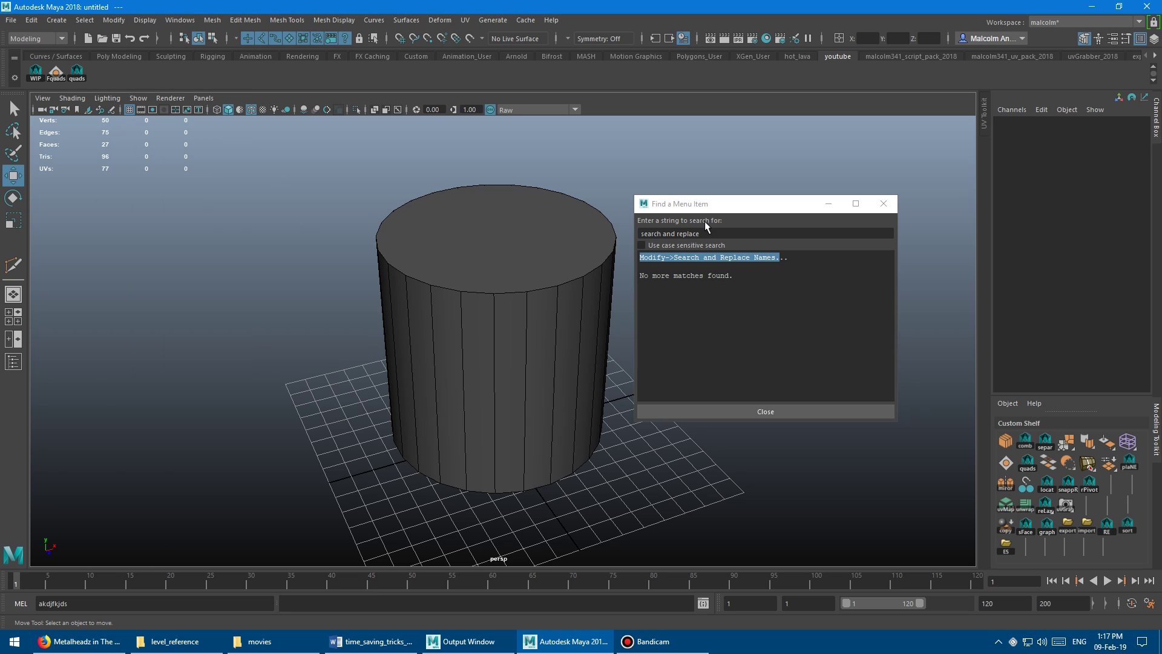
{"action": "left_click_drag", "start_coordinate": [706, 209], "coordinate": [733, 204]}
- Replace the Find Menu search text with 'bevel' to list the Bevel commands
{"action": "triple_click", "coordinate": [736, 232]}
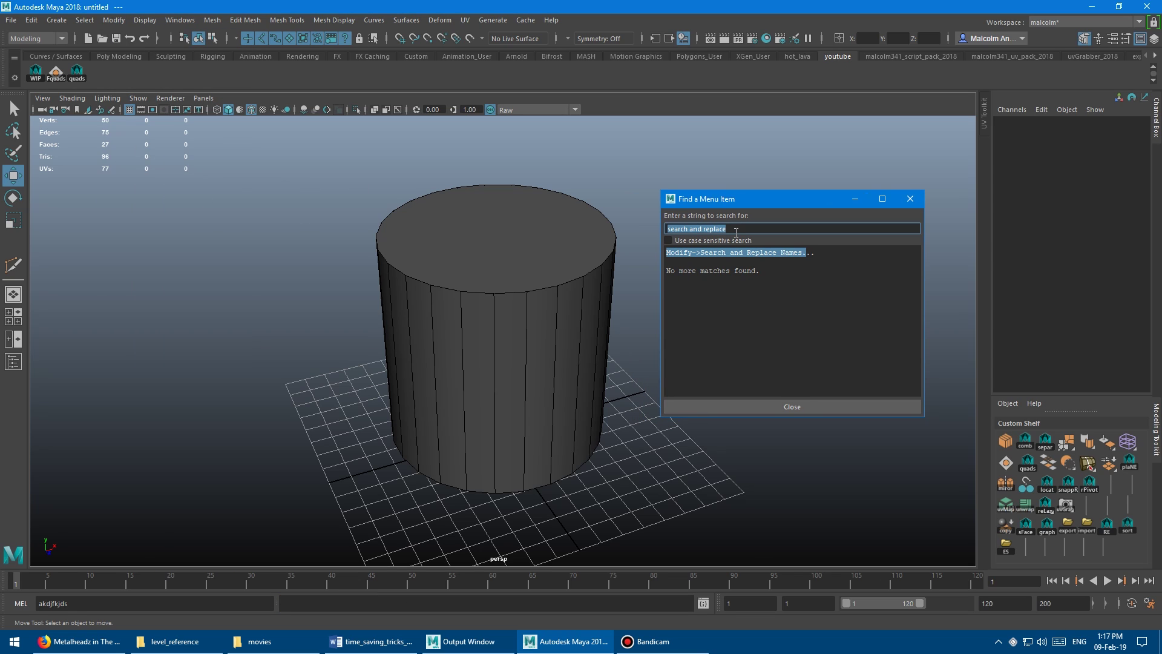
{"action": "type", "text": "bevel"}
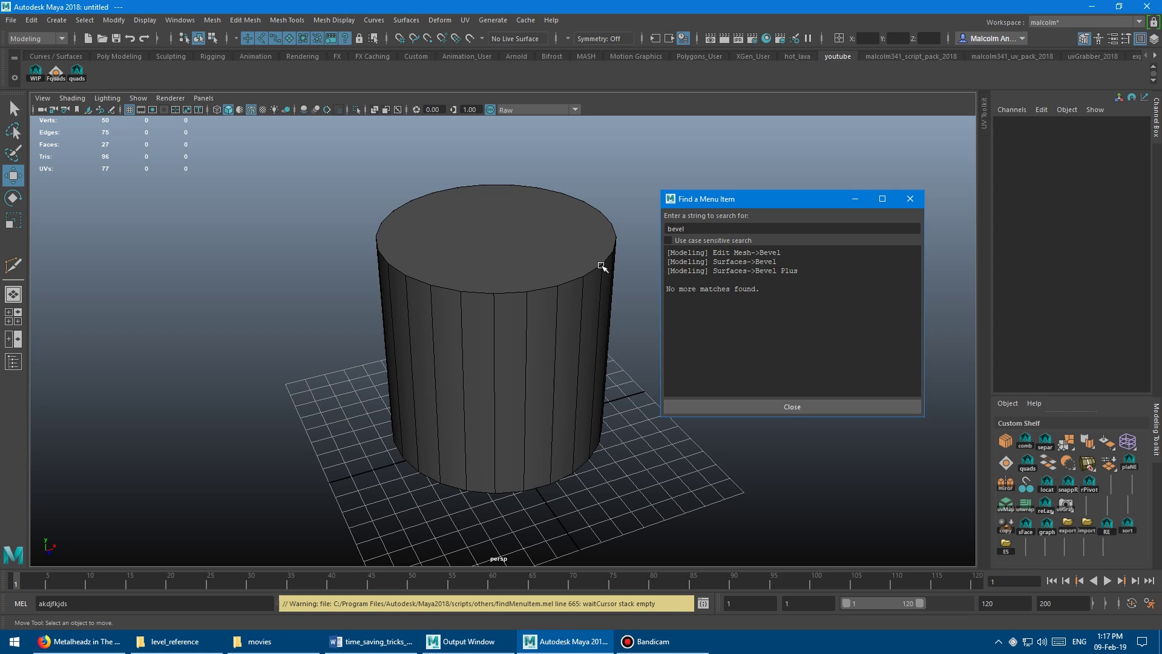
{"action": "left_click", "coordinate": [346, 210]}
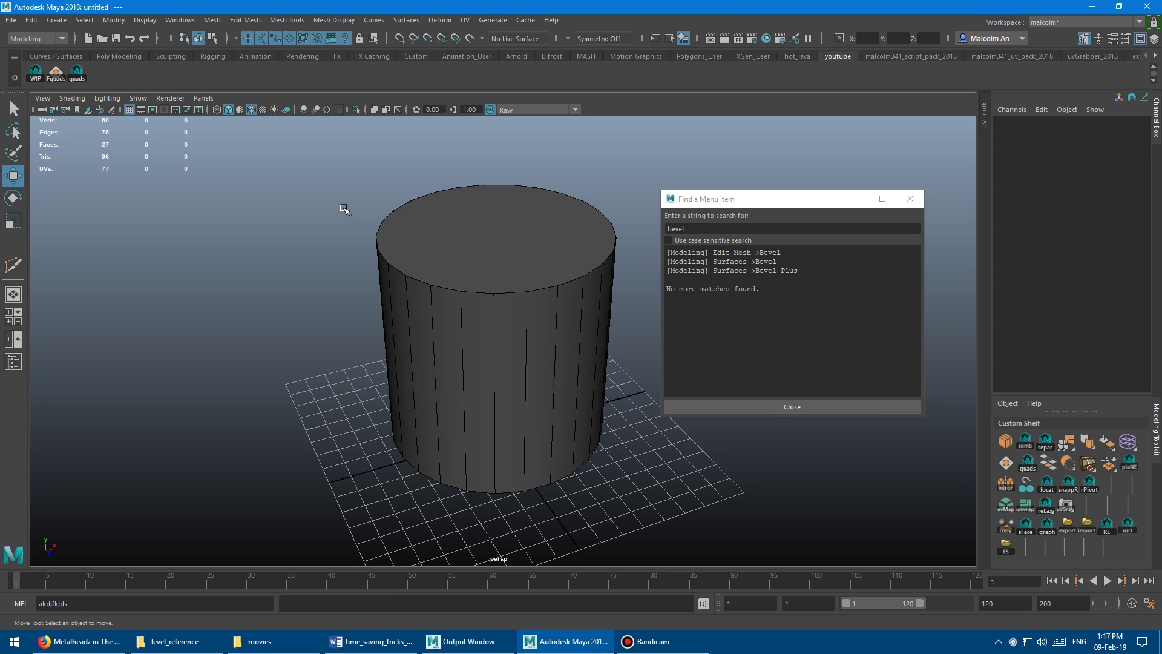
{"action": "left_click", "coordinate": [700, 229]}
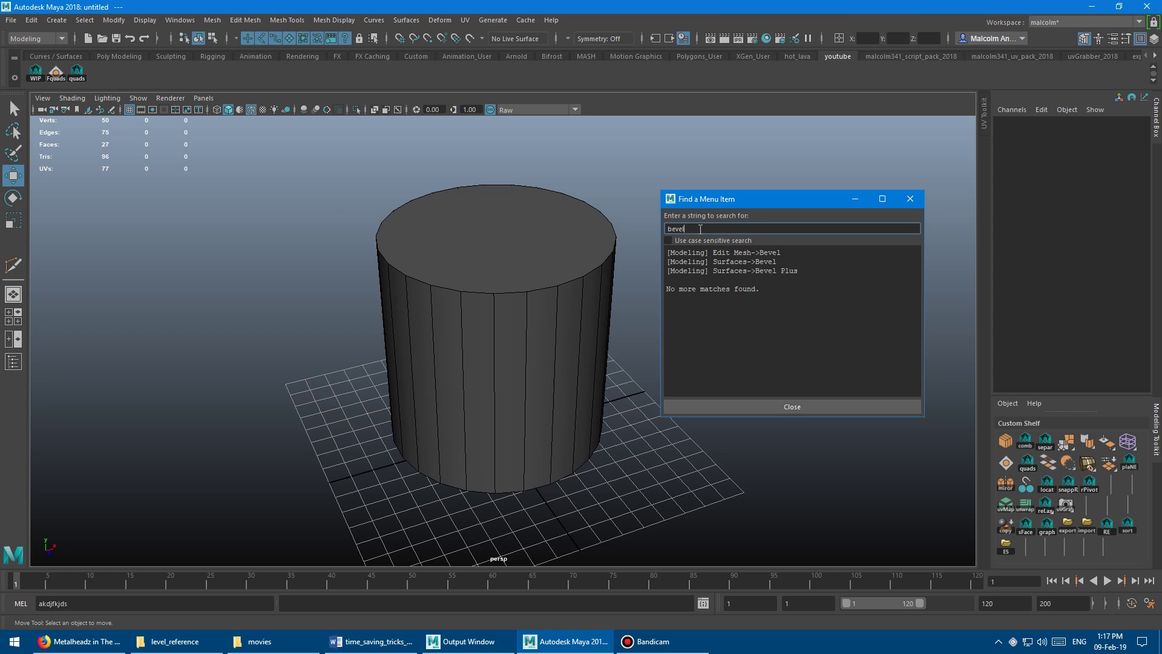
{"action": "double_click", "coordinate": [701, 229]}
- Search for 'transfer maps' and highlight the Lighting/Shading > Transfer Maps match
{"action": "type", "text": "transfer maps"}
{"action": "key", "text": "Return"}
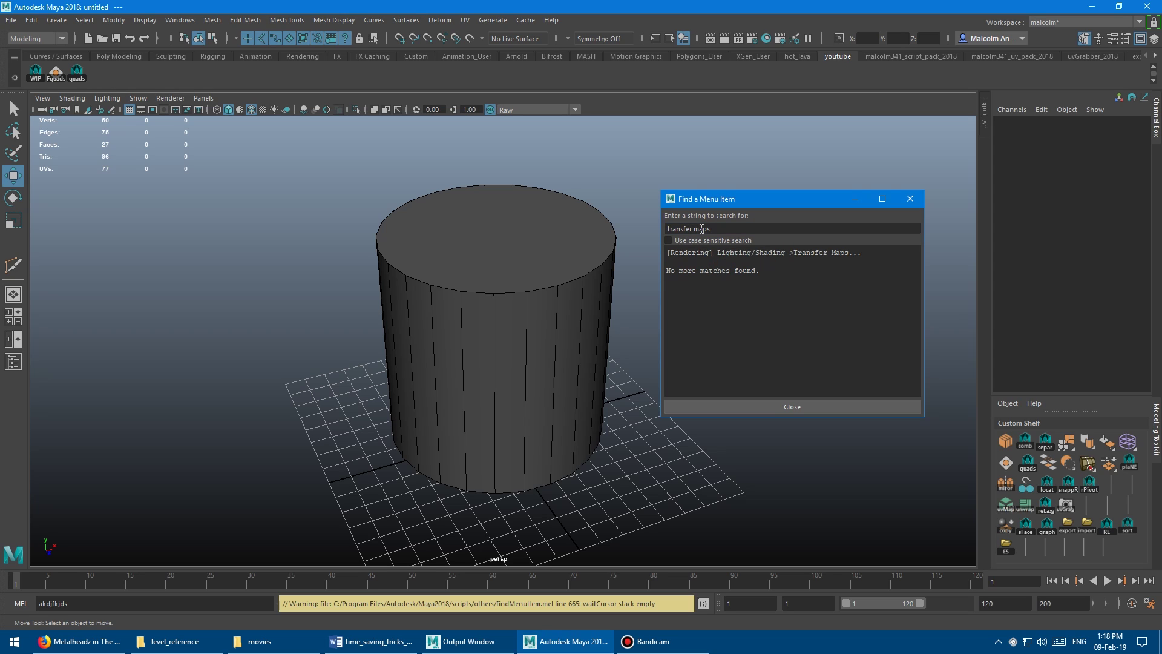
{"action": "left_click_drag", "start_coordinate": [667, 253], "coordinate": [853, 256]}
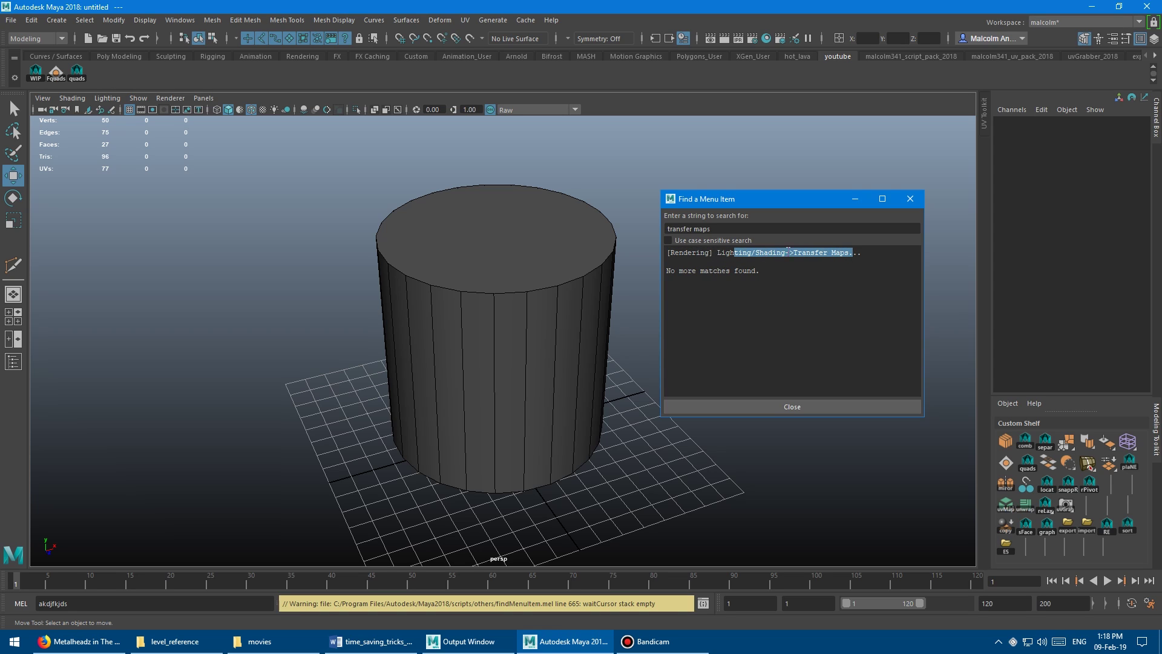